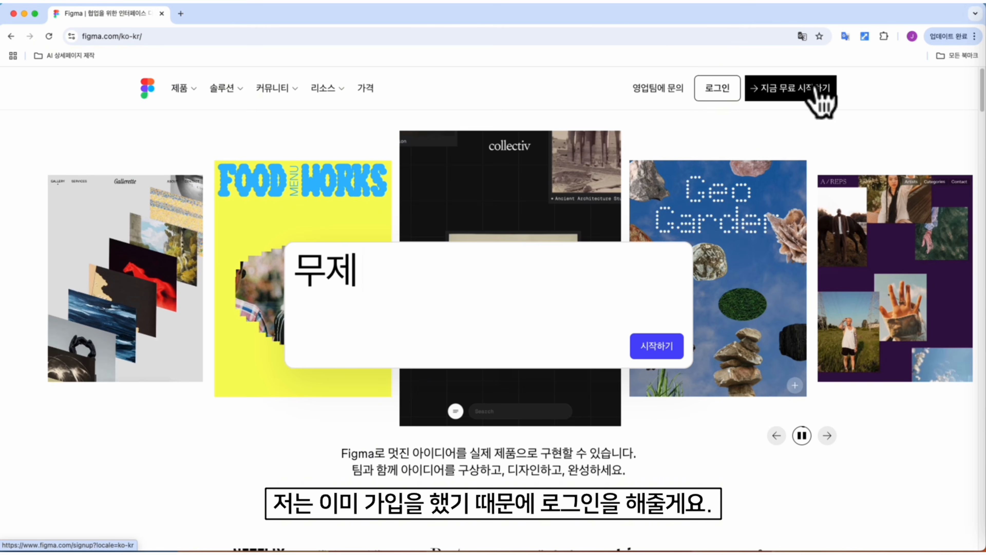
Log in to Figma with the Google account and look through the recent files.
{"action": "left_click", "coordinate": [717, 87]}
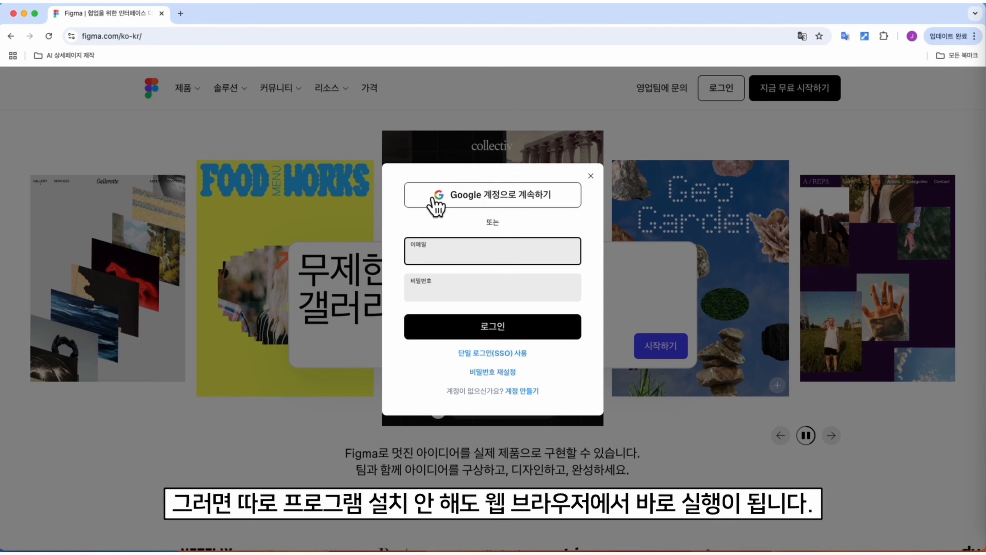
{"action": "left_click", "coordinate": [504, 200]}
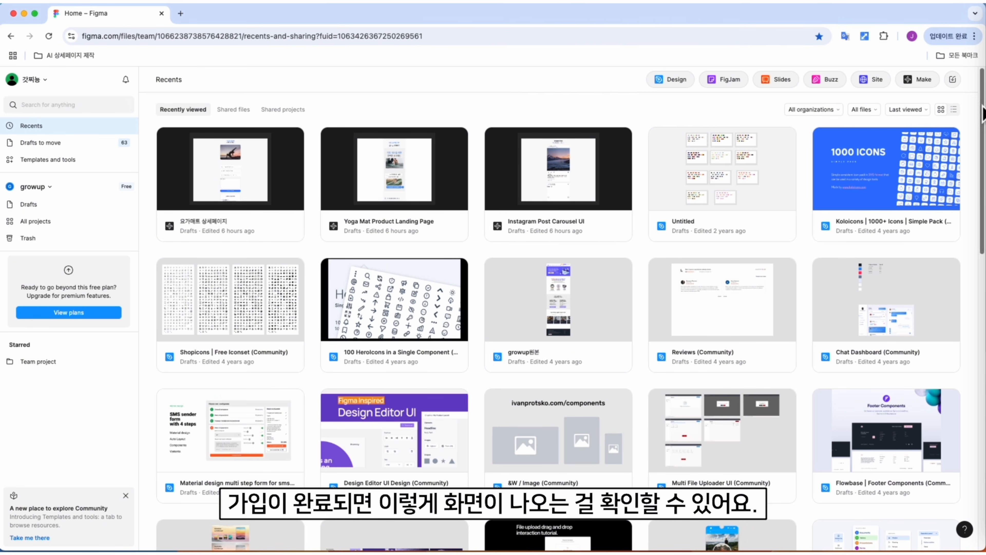
{"action": "scroll", "coordinate": [155, 158], "scroll_direction": "down", "scroll_amount": 1}
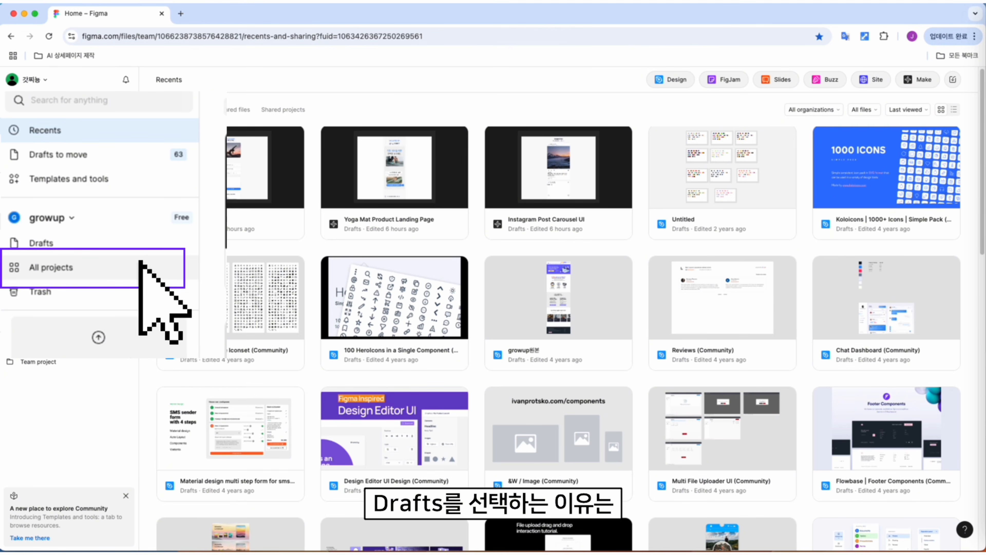
Create a new design file in the growup team's Drafts and open its main menu.
{"action": "left_click", "coordinate": [37, 206]}
{"action": "left_click", "coordinate": [43, 226]}
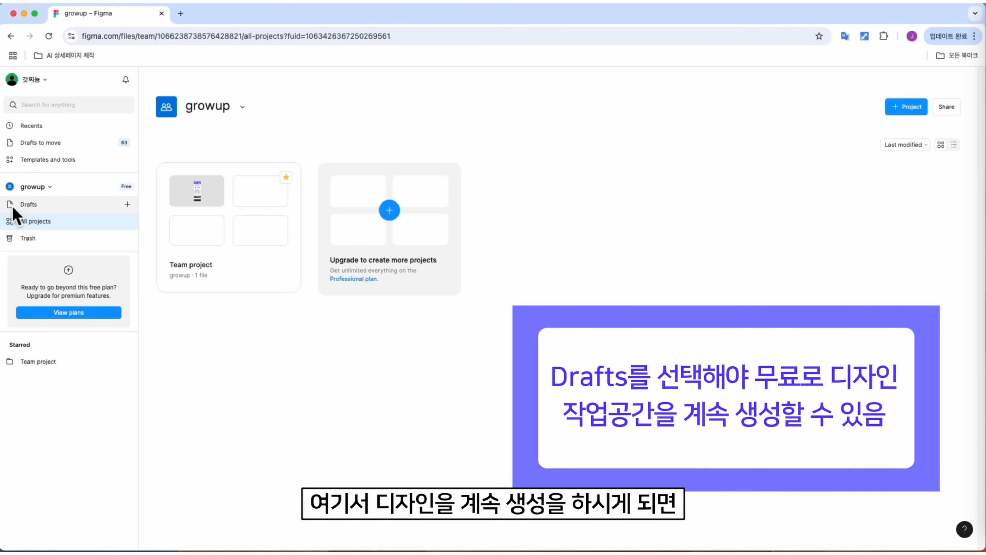
{"action": "left_click", "coordinate": [40, 207]}
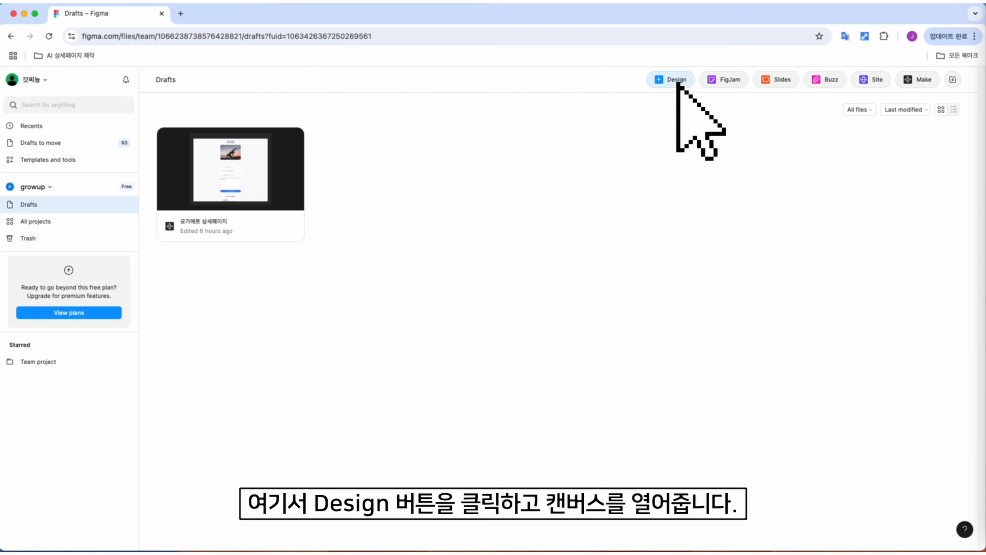
{"action": "left_click", "coordinate": [661, 89]}
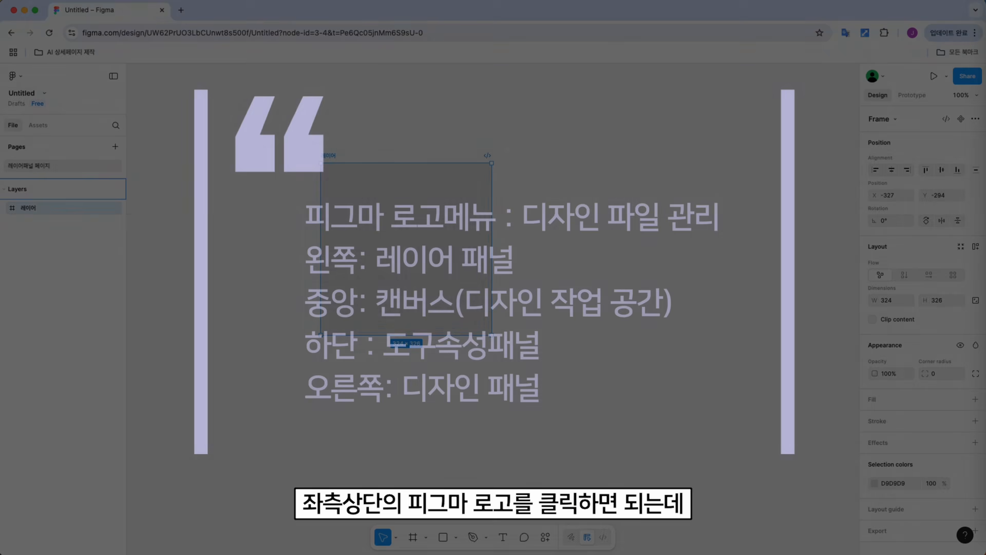
{"action": "left_click", "coordinate": [14, 76]}
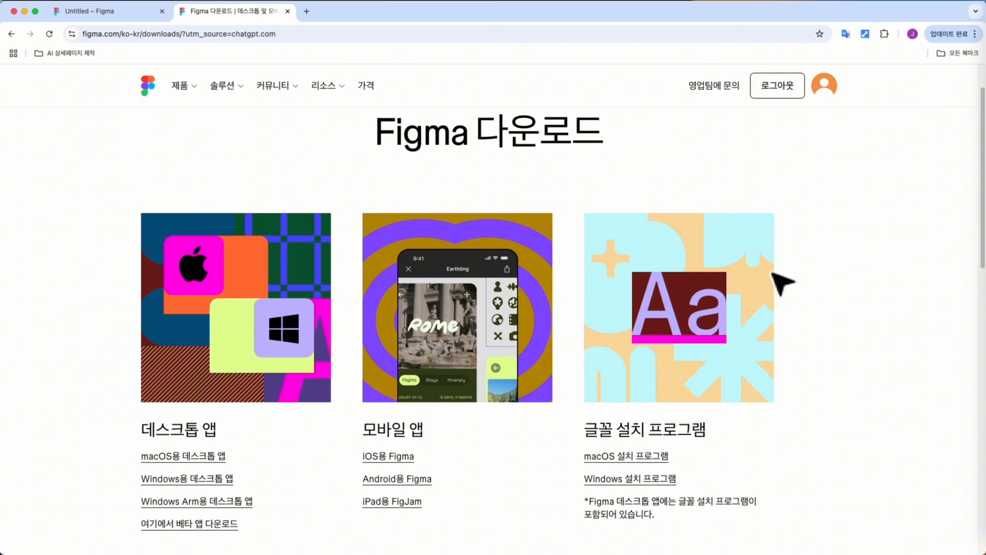
Download the macOS font installer from the Figma downloads page and launch Install Figma Agent, allowing it to open.
{"action": "scroll", "coordinate": [773, 282], "scroll_direction": "down", "scroll_amount": 3}
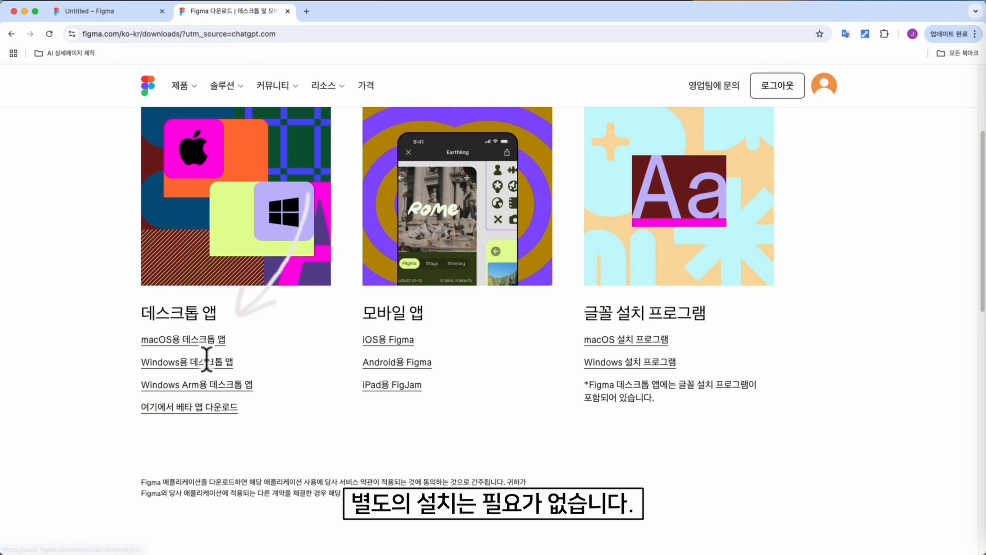
{"action": "left_click", "coordinate": [647, 340]}
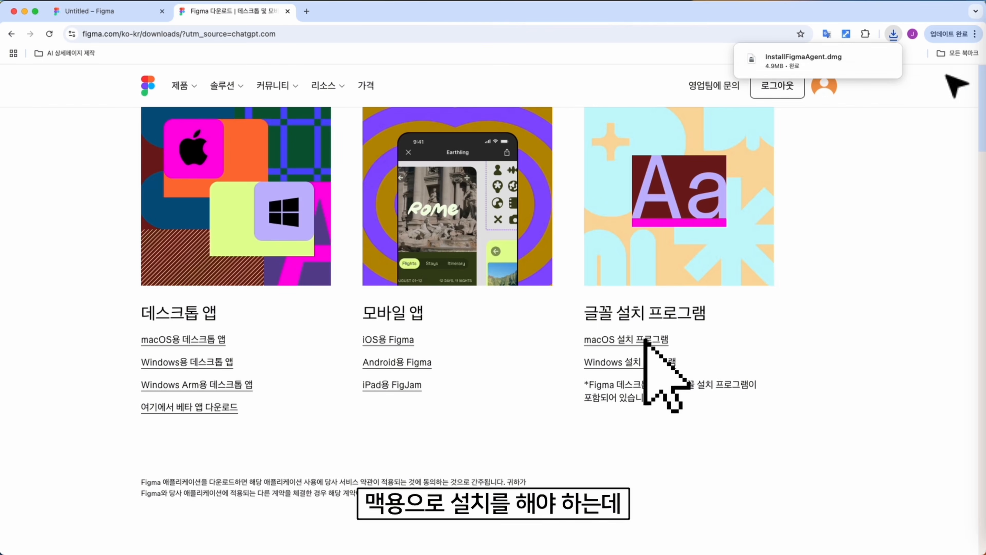
{"action": "left_click", "coordinate": [865, 62]}
{"action": "double_click", "coordinate": [604, 301]}
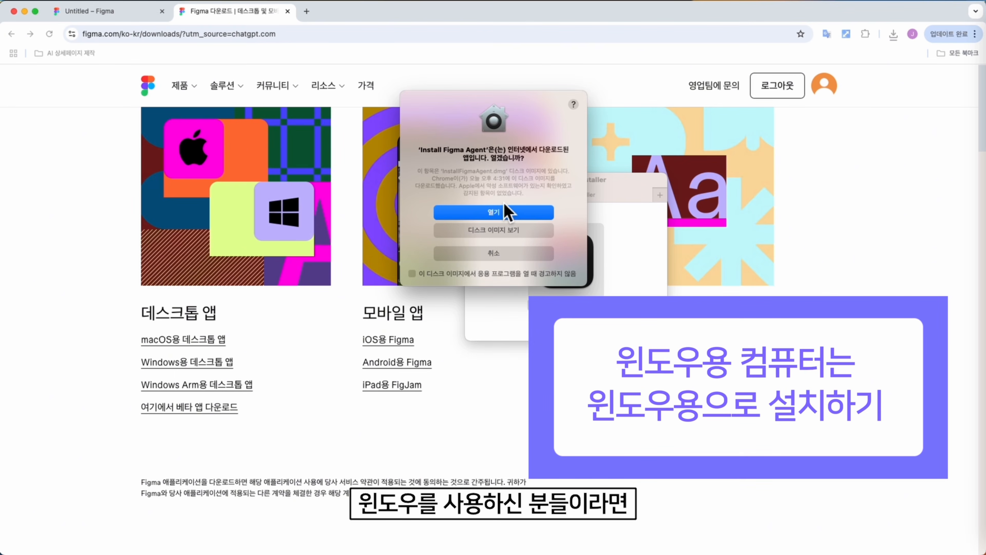
{"action": "left_click", "coordinate": [505, 212]}
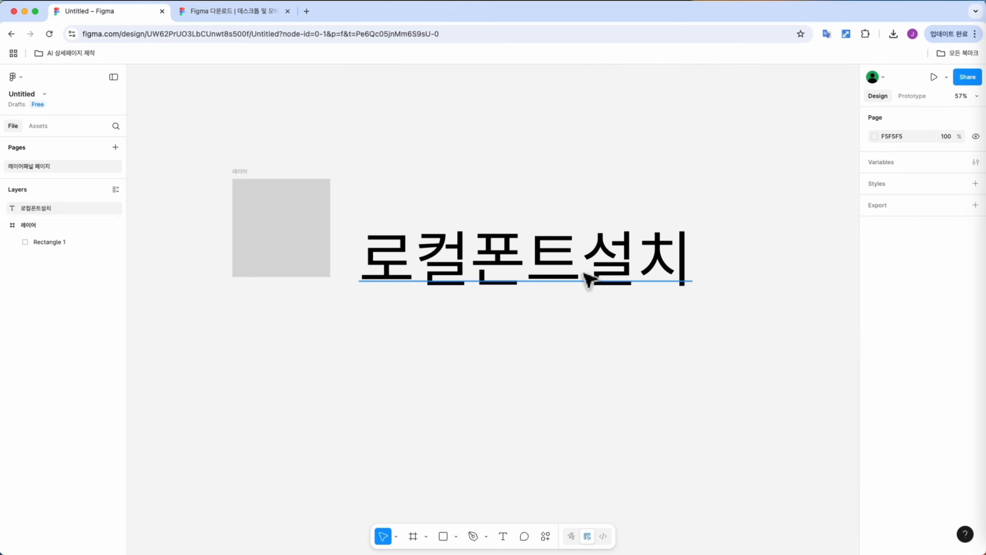
Change the font of the 로컬폰트설치 text in the Untitled design file to Gmarket Sans TTF.
{"action": "left_click", "coordinate": [590, 282]}
{"action": "left_click", "coordinate": [893, 397]}
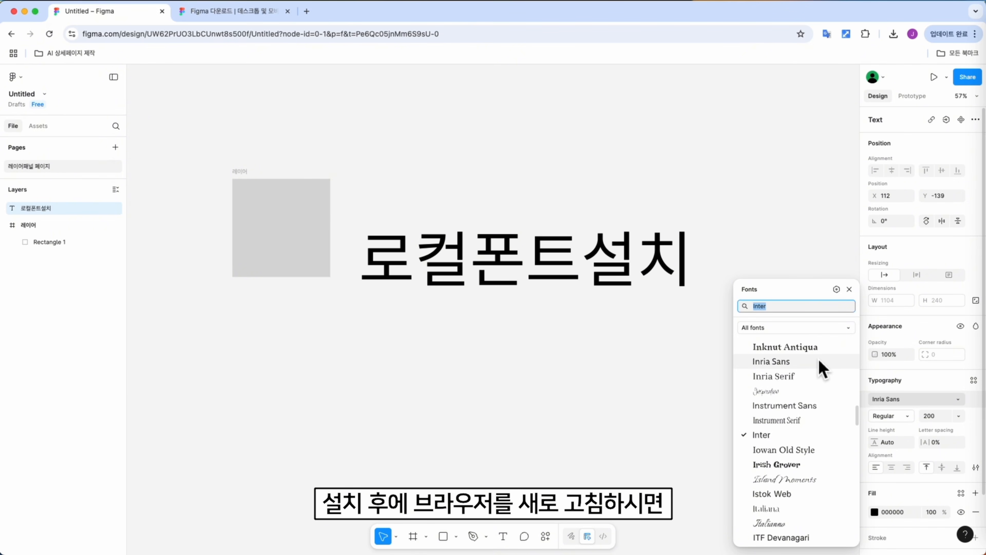
{"action": "type", "text": "ㅎ"}
{"action": "key", "text": "BackSpace"}
{"action": "type", "text": "Gm"}
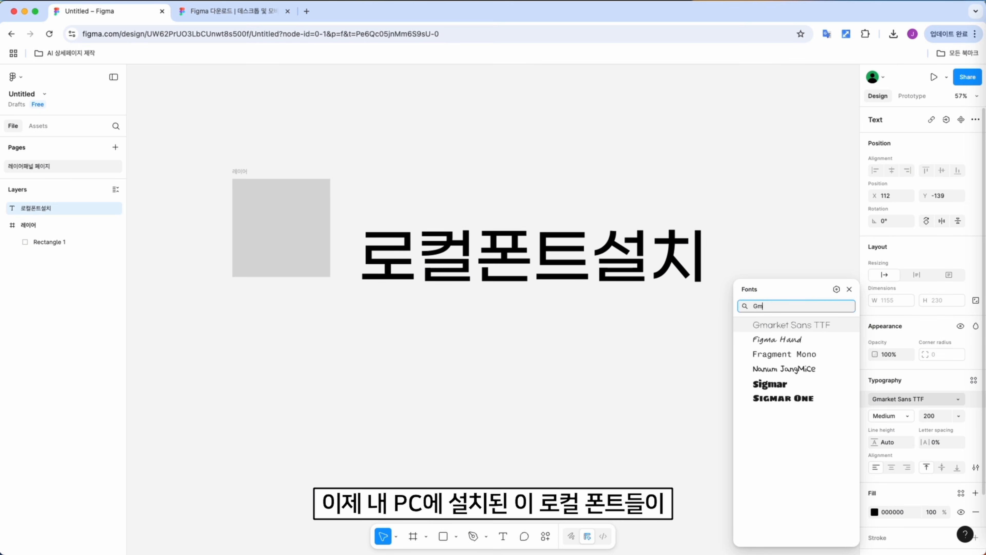
{"action": "left_click", "coordinate": [782, 328]}
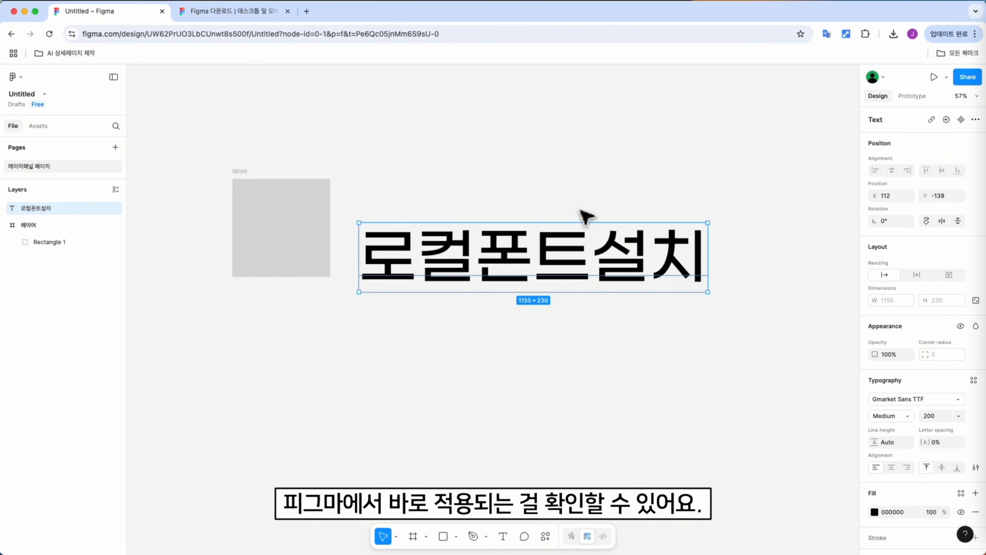
{"action": "left_click", "coordinate": [268, 357]}
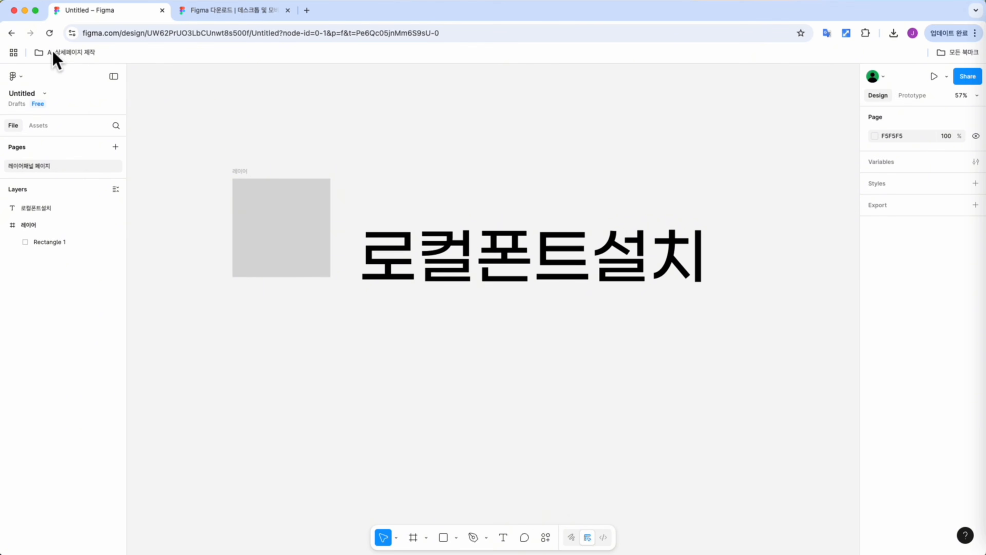
Open the keyboard shortcuts reference and examine the Tools, View, Zoom and Components categories.
{"action": "left_click", "coordinate": [23, 80]}
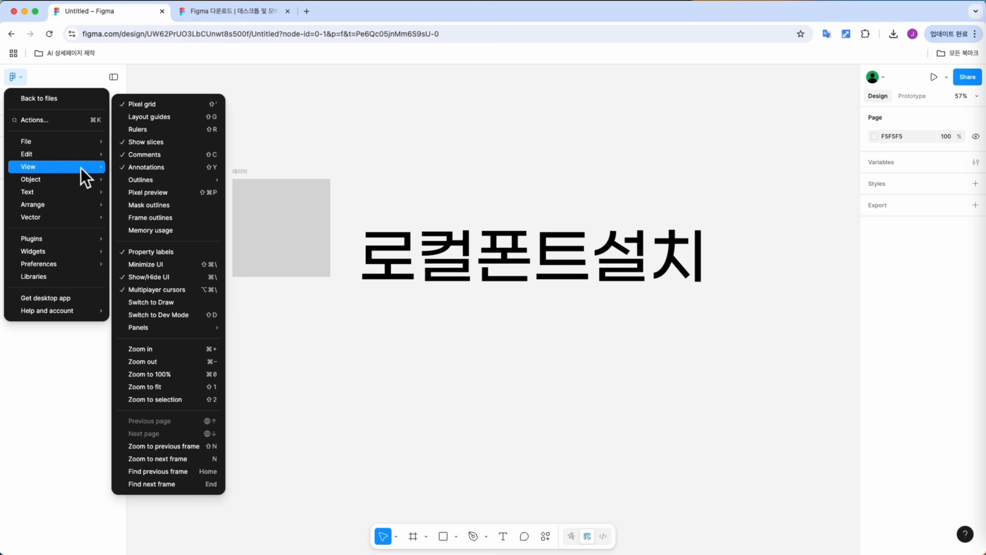
{"action": "mouse_move", "coordinate": [79, 319]}
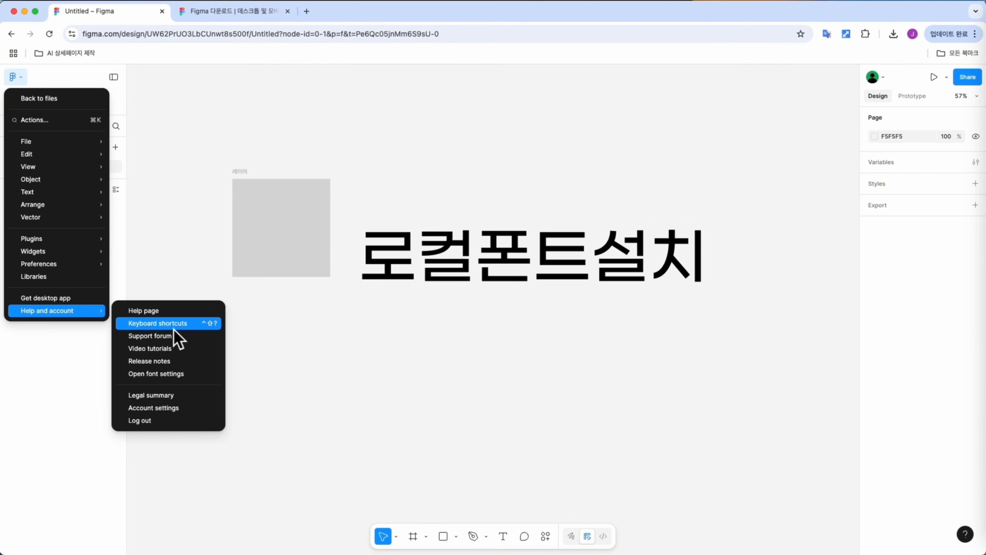
{"action": "left_click", "coordinate": [180, 323]}
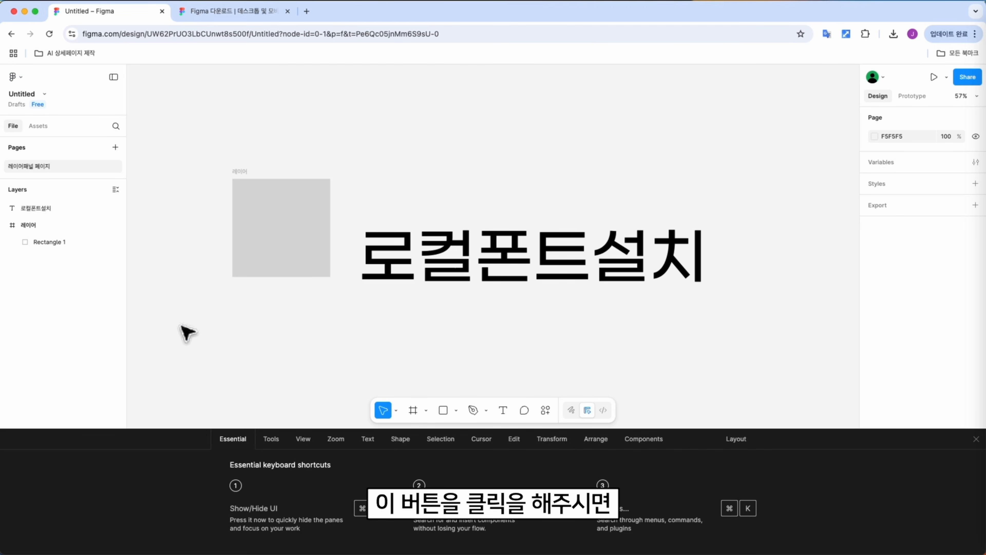
{"action": "left_click", "coordinate": [278, 445]}
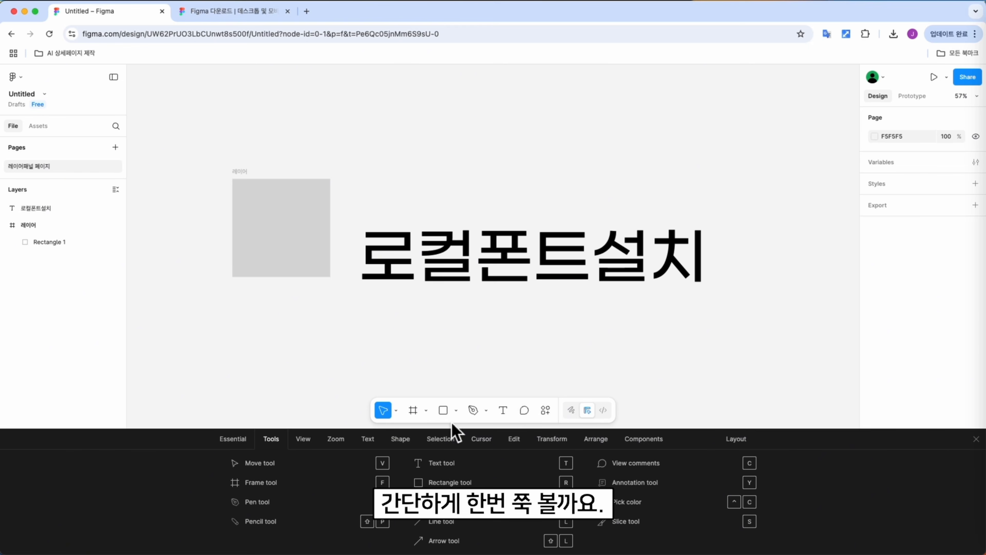
{"action": "left_click", "coordinate": [305, 446]}
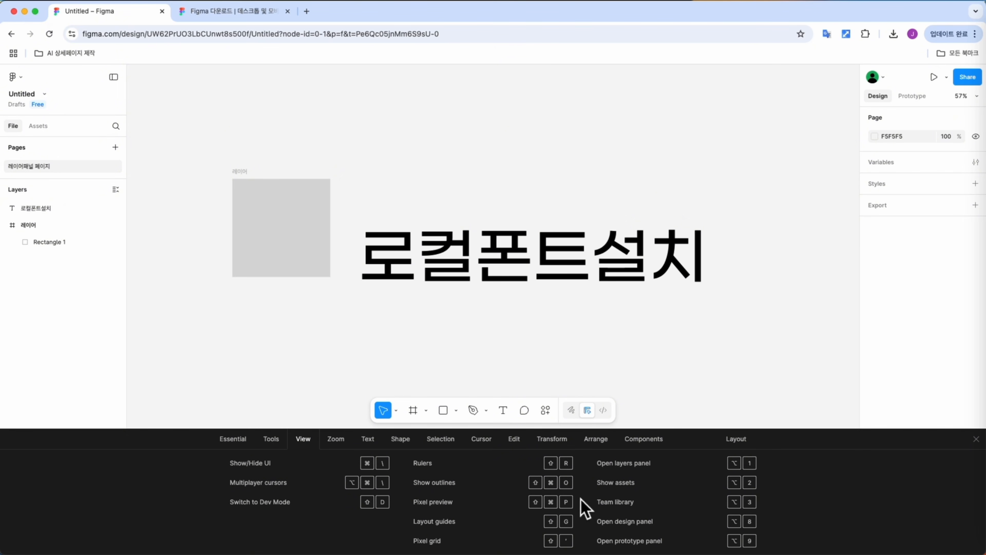
{"action": "left_click", "coordinate": [336, 447]}
{"action": "left_click", "coordinate": [643, 440]}
Set the keyboard layout for shortcuts to Korean and close the shortcuts reference.
{"action": "left_click", "coordinate": [734, 441]}
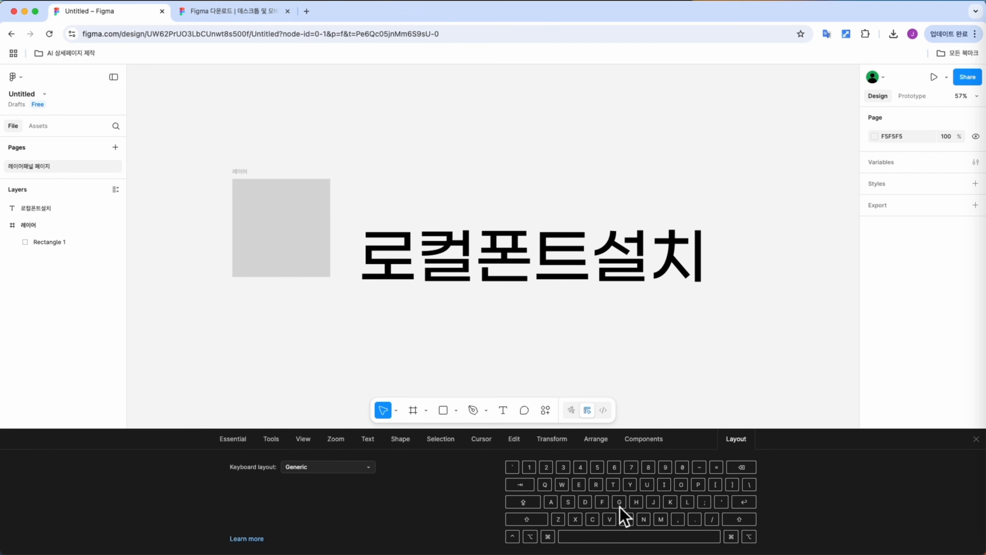
{"action": "left_click", "coordinate": [331, 469]}
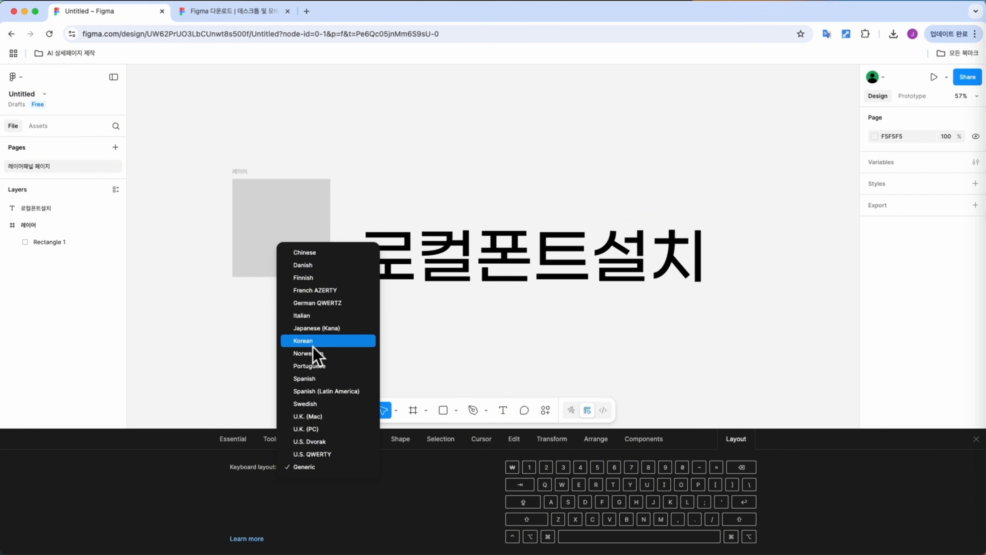
{"action": "left_click", "coordinate": [307, 341]}
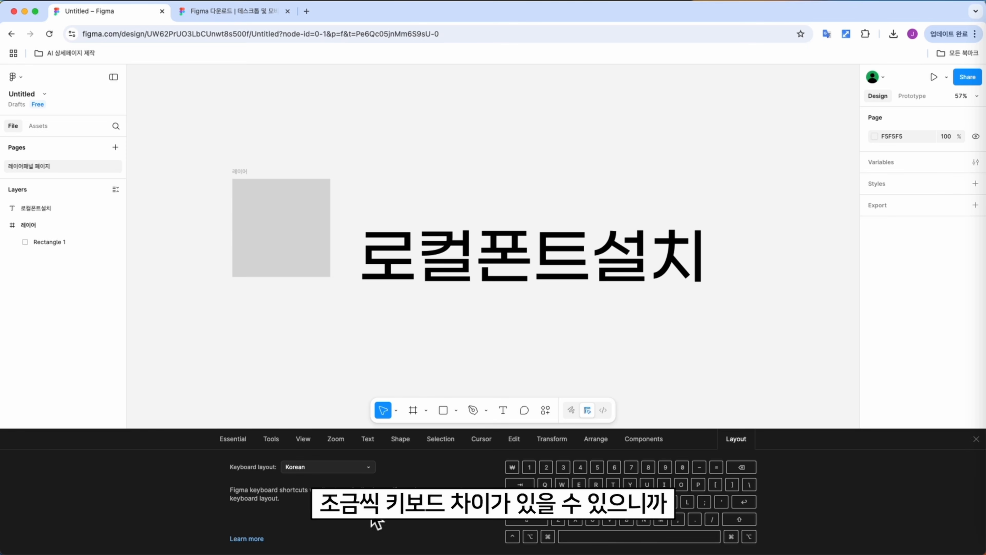
{"action": "left_click", "coordinate": [327, 467]}
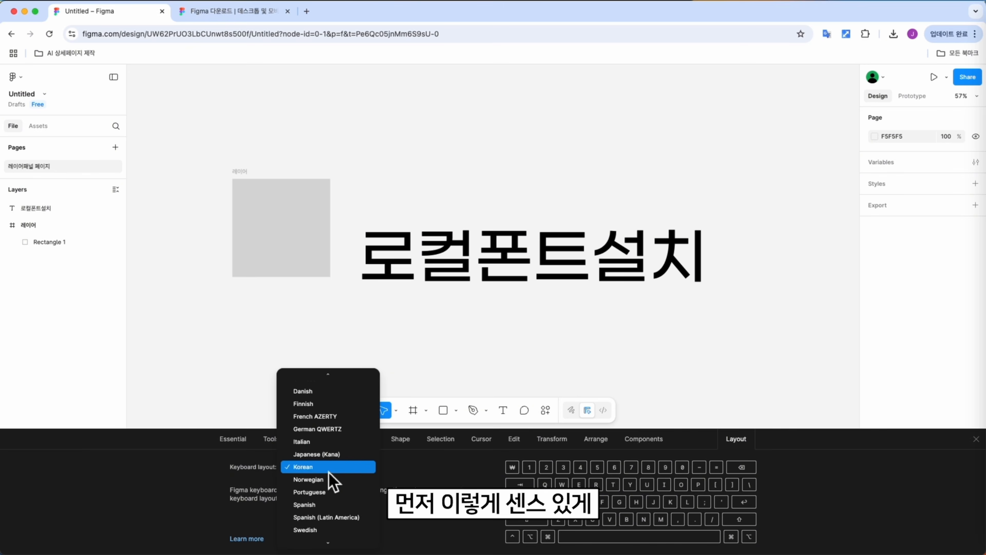
{"action": "scroll", "coordinate": [324, 433], "scroll_direction": "down", "scroll_amount": 2}
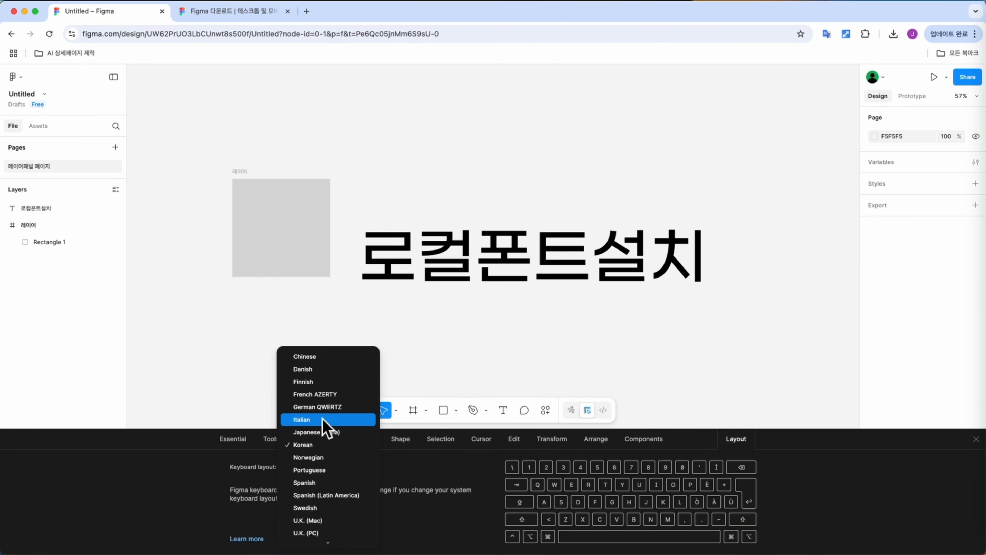
{"action": "left_click", "coordinate": [323, 445]}
{"action": "left_click", "coordinate": [976, 438]}
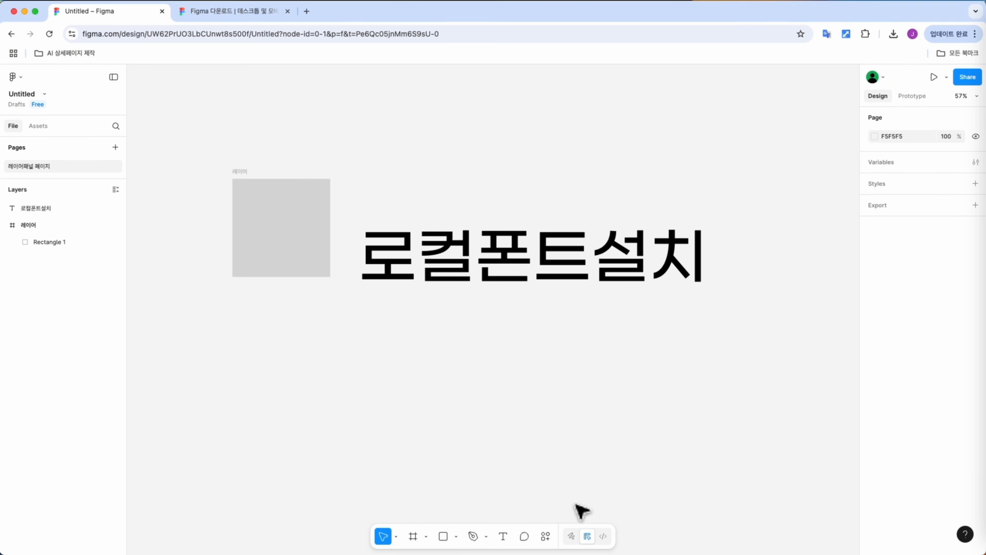
Browse the available actions and open the keyboard shortcuts reference from them.
{"action": "left_click", "coordinate": [546, 541]}
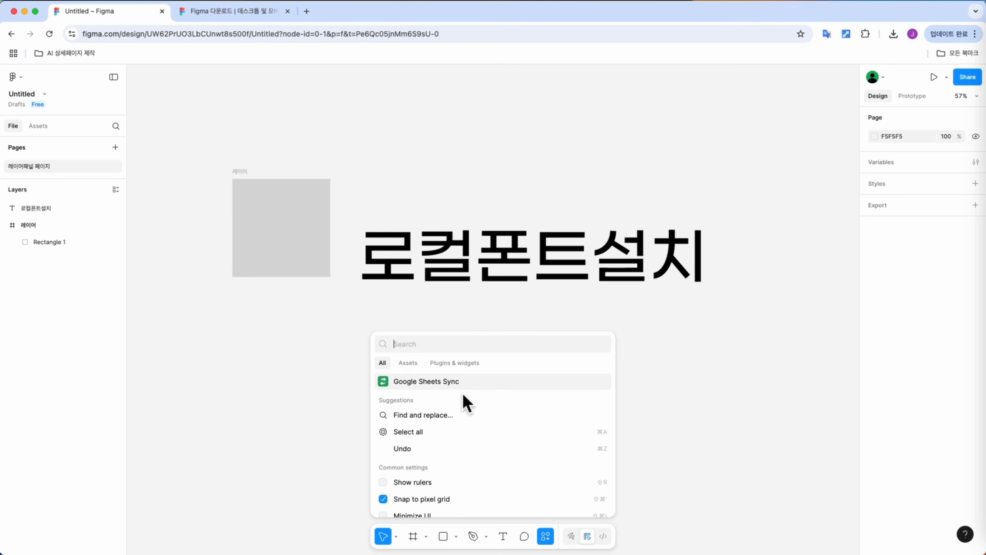
{"action": "scroll", "coordinate": [477, 434], "scroll_direction": "down", "scroll_amount": 4}
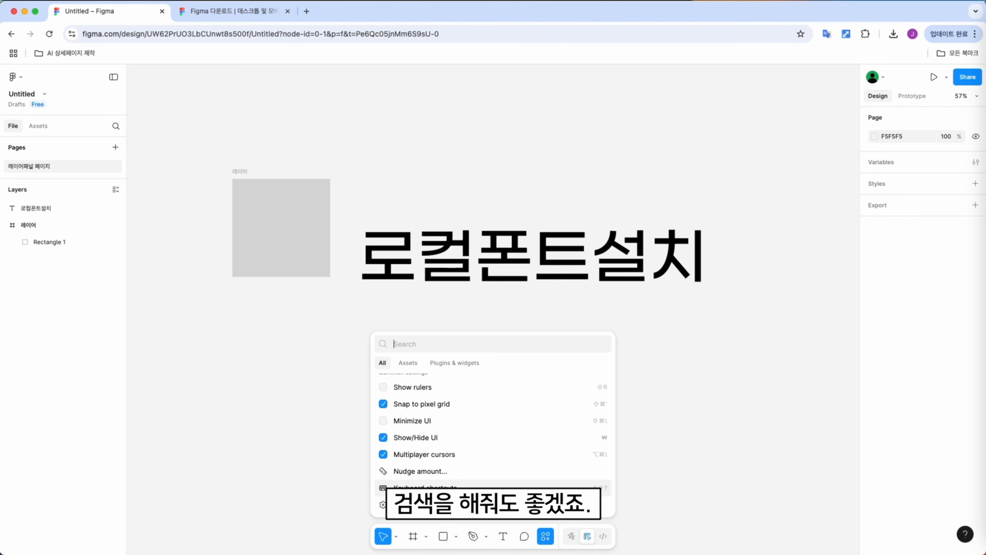
{"action": "left_click", "coordinate": [468, 491]}
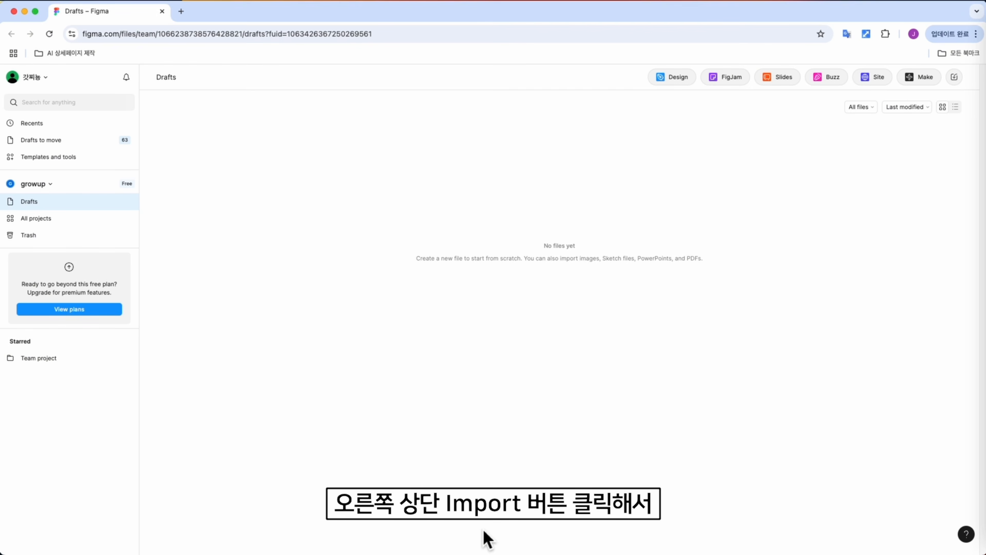
Import the file 실습예제.fig from the computer into Drafts.
{"action": "left_click", "coordinate": [953, 77]}
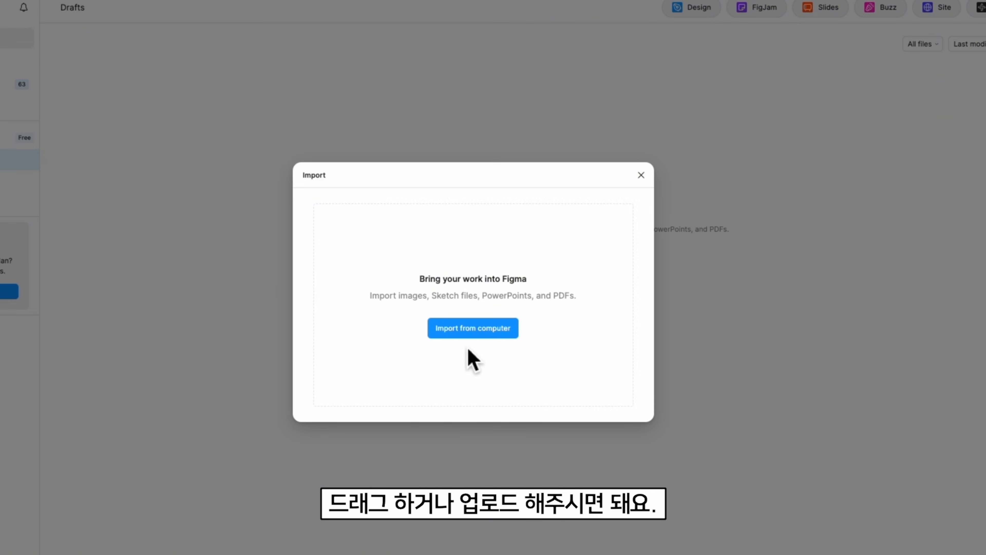
{"action": "left_click", "coordinate": [215, 503]}
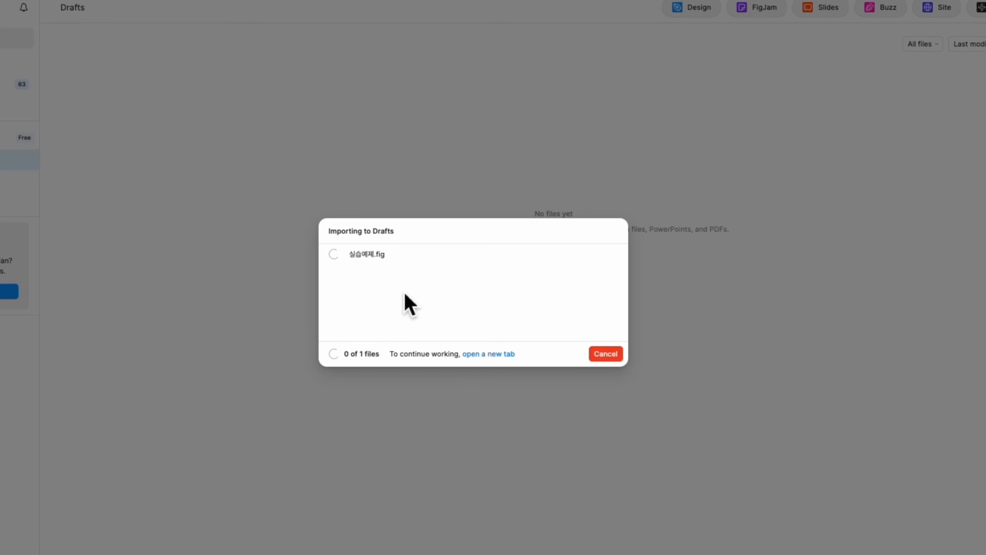
{"action": "left_click", "coordinate": [607, 353]}
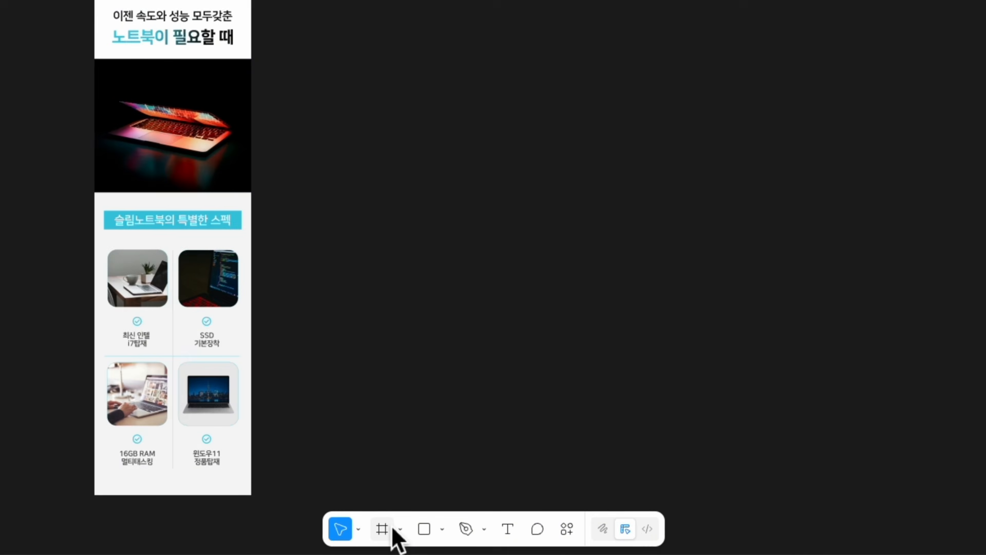
Draw a tall frame beside the 완성예시 design, about as high as it, and rename the frame 노트북 상세페이지.
{"action": "left_click", "coordinate": [413, 537]}
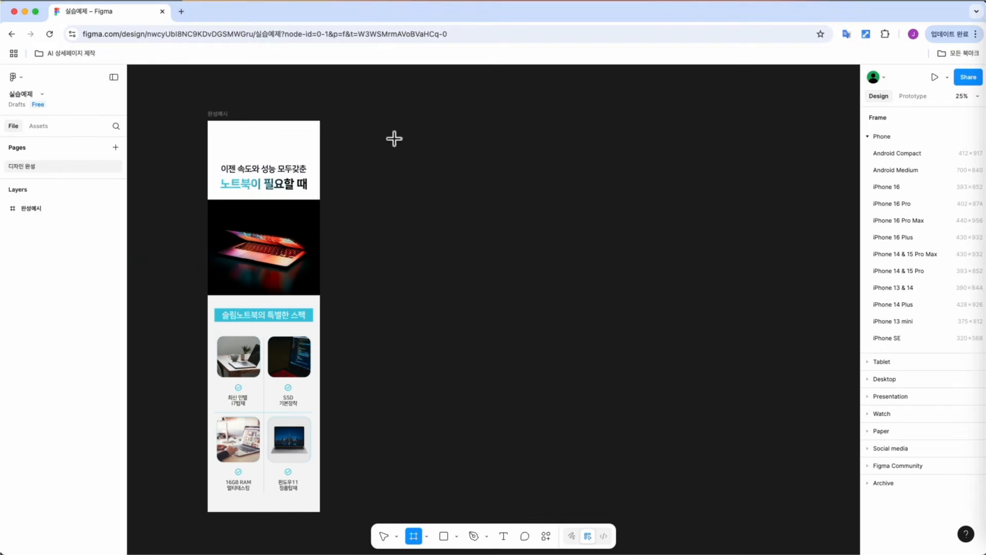
{"action": "left_click_drag", "start_coordinate": [392, 134], "coordinate": [513, 512]}
{"action": "left_click", "coordinate": [606, 389]}
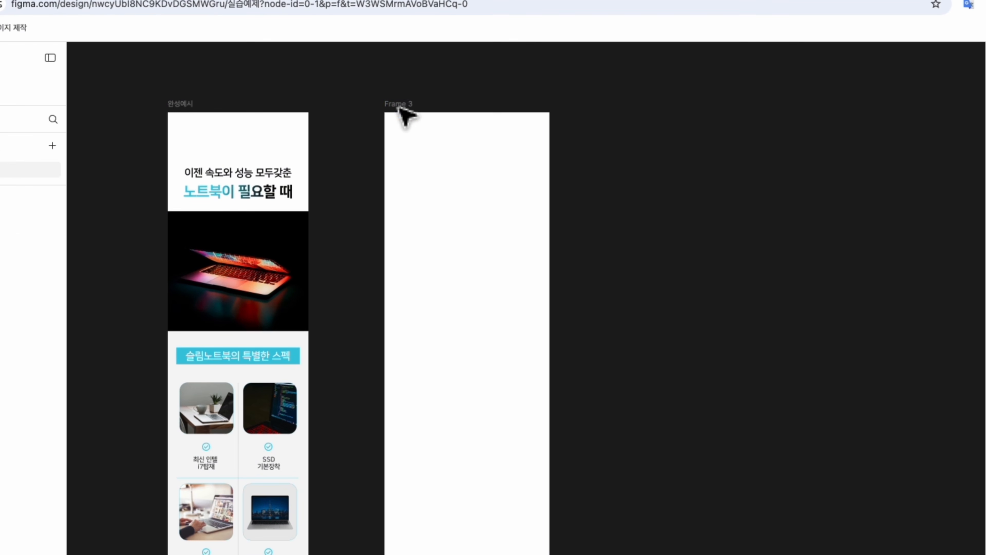
{"action": "left_click", "coordinate": [399, 112]}
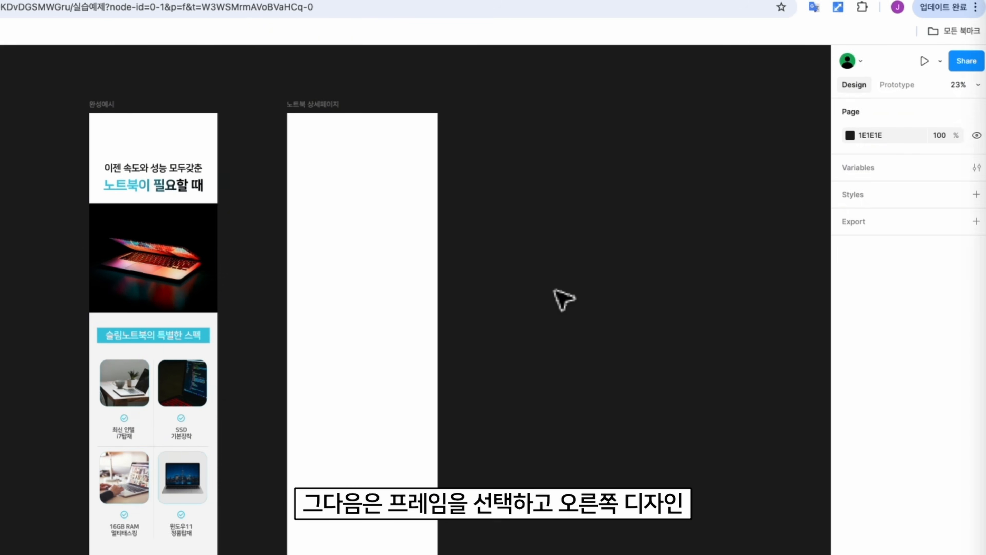
Set the 노트북 상세페이지 frame's width to 860 and keep its height at 3009.
{"action": "left_click", "coordinate": [431, 104]}
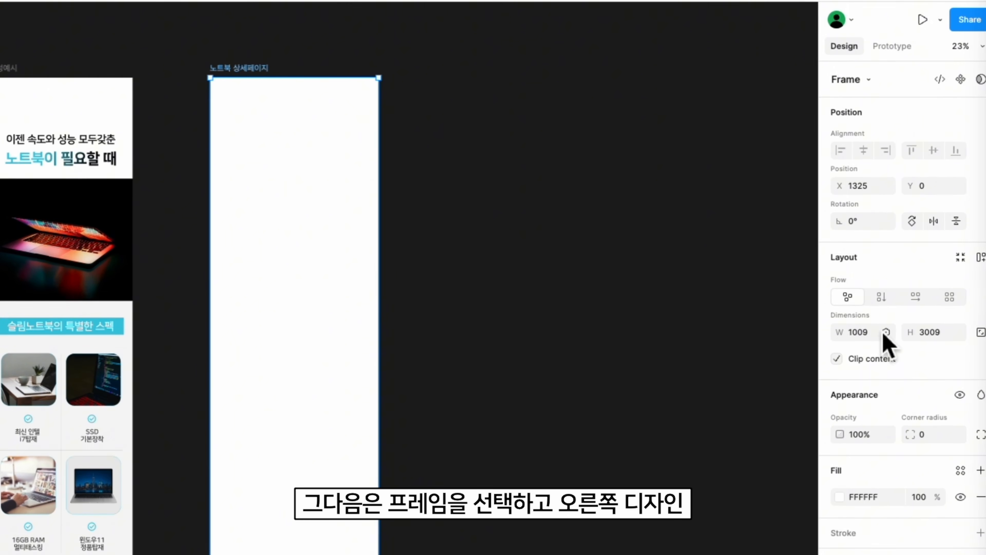
{"action": "left_click", "coordinate": [890, 341]}
{"action": "left_click", "coordinate": [879, 341]}
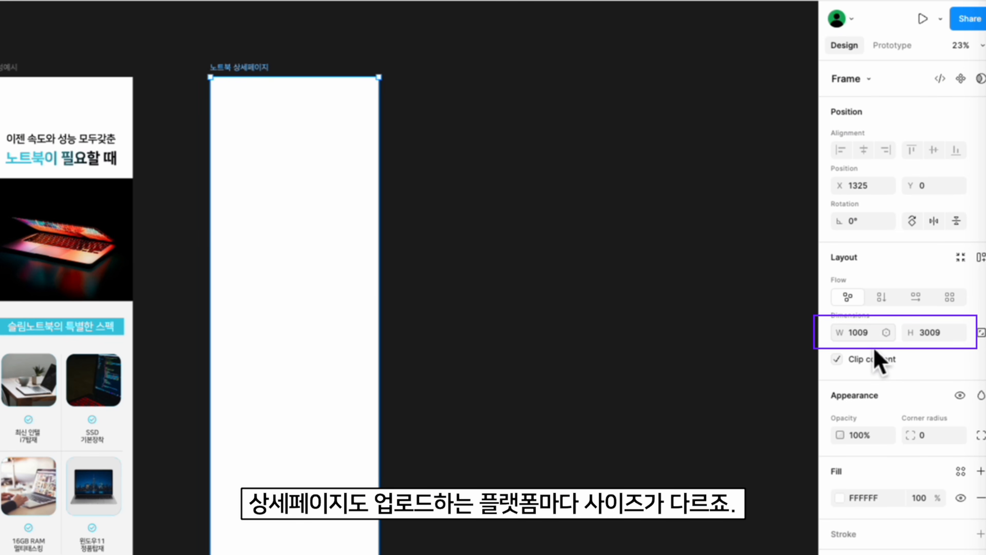
{"action": "left_click", "coordinate": [861, 332]}
{"action": "type", "text": "8"}
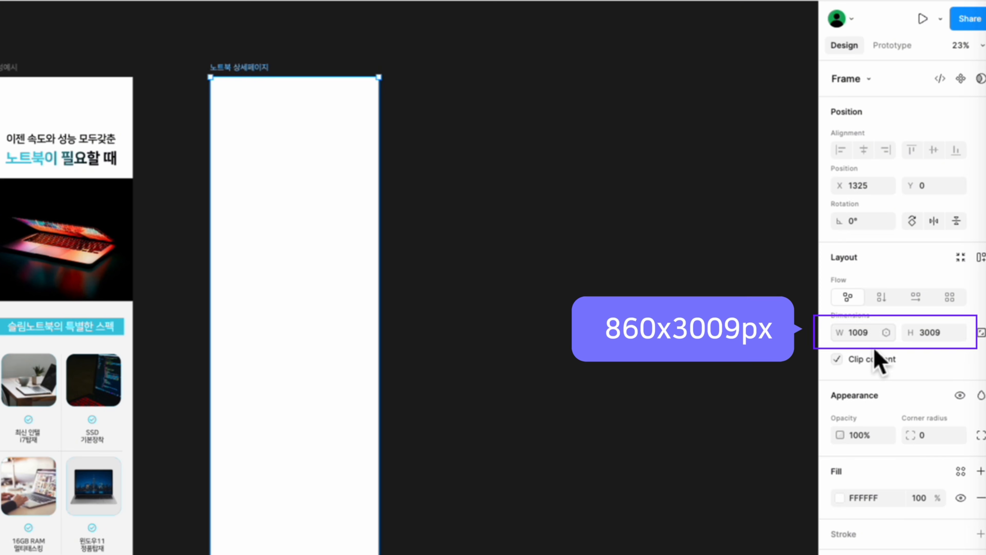
{"action": "type", "text": "60"}
{"action": "key", "text": "Return"}
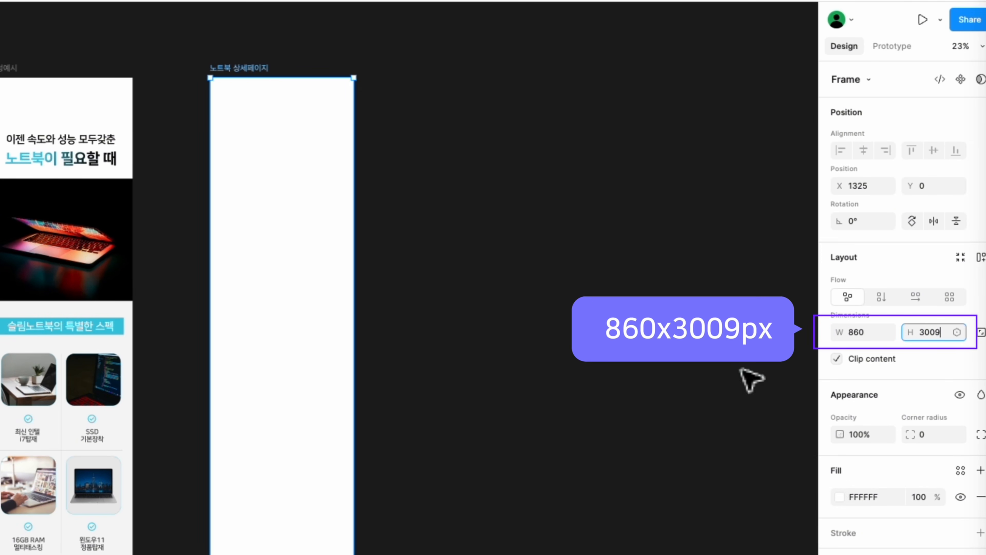
{"action": "left_click", "coordinate": [568, 374]}
{"action": "left_click_drag", "start_coordinate": [262, 83], "coordinate": [247, 73]}
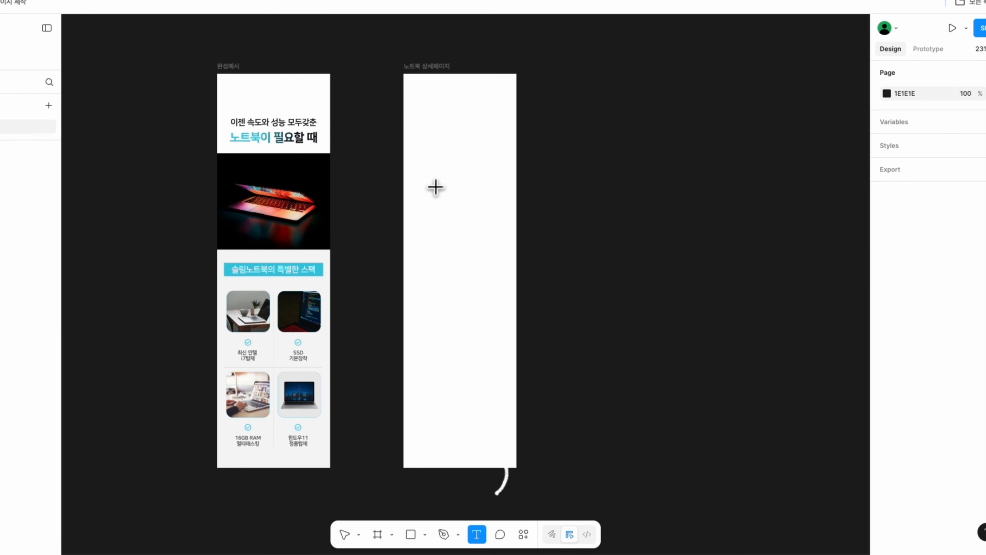
Add the placeholder texts 서브카피 and 메인카피, one above the other, near the top of the 노트북 상세페이지 frame.
{"action": "left_click", "coordinate": [437, 138]}
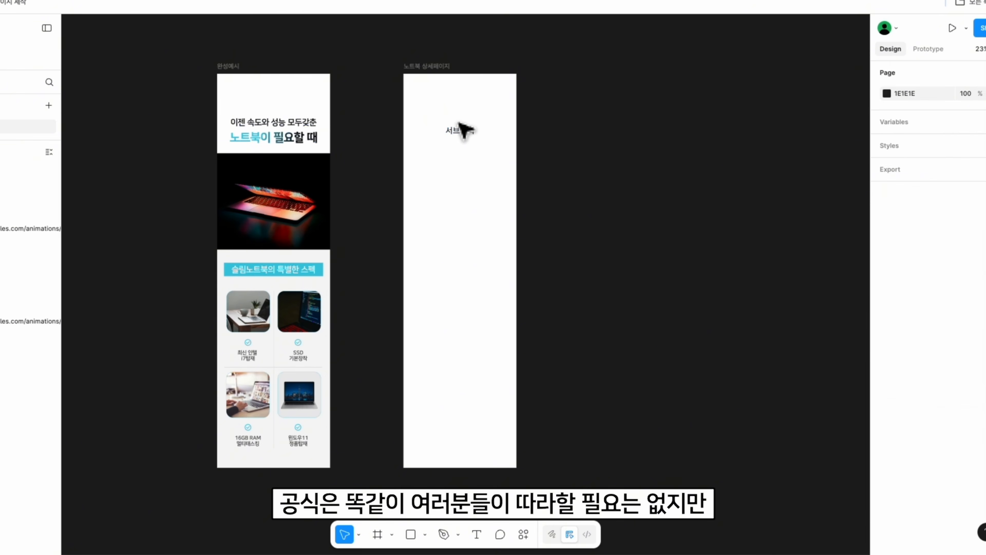
{"action": "left_click", "coordinate": [462, 128]}
{"action": "type", "text": "메인카피"}
Place four 설명 placeholder texts in two rows of two in the lower part of the 노트북 상세페이지 frame.
{"action": "left_click_drag", "start_coordinate": [459, 135], "coordinate": [466, 331]}
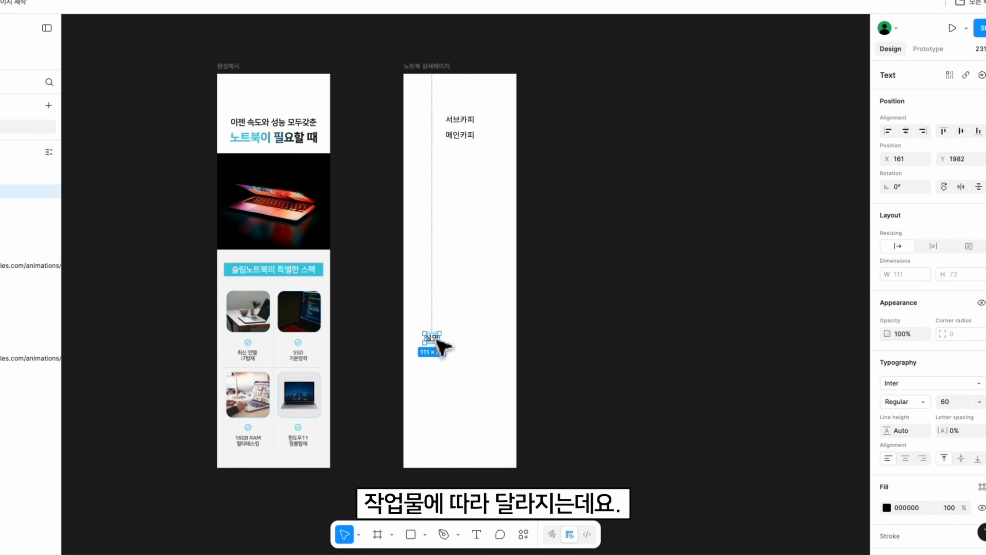
{"action": "left_click", "coordinate": [437, 342], "text": "shift"}
{"action": "left_click_drag", "start_coordinate": [434, 340], "coordinate": [441, 343]}
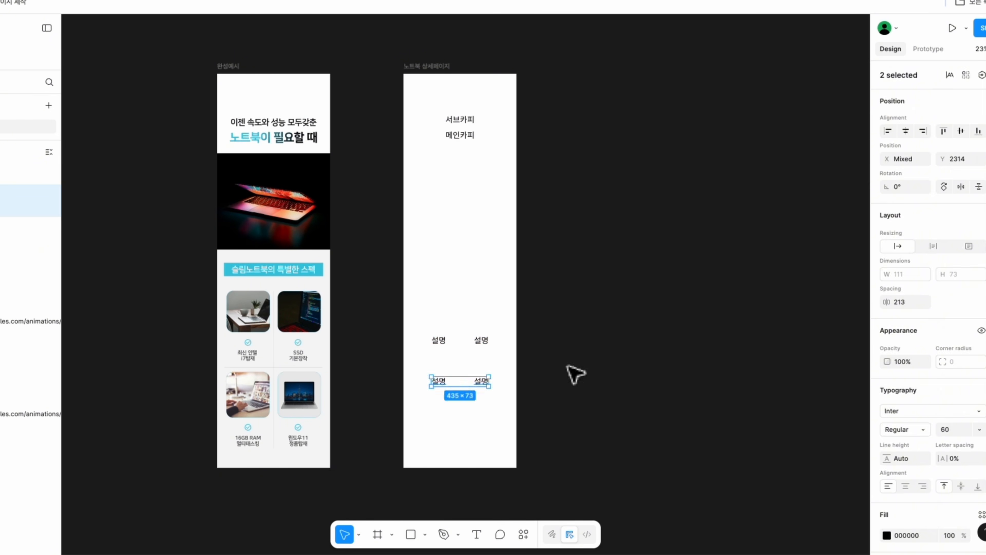
{"action": "left_click", "coordinate": [569, 365]}
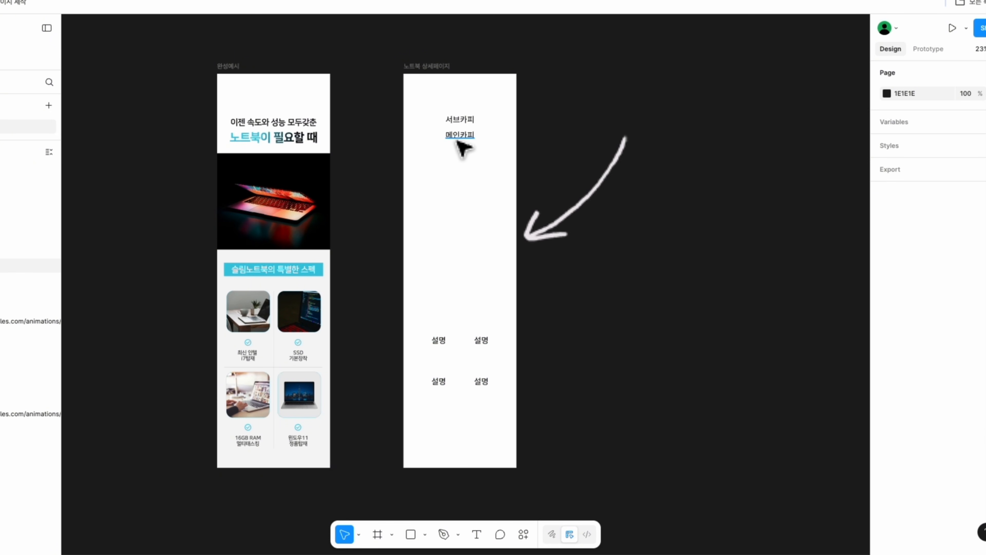
Set the 서브카피 text's font to NanumSquare_ac with the Bold weight.
{"action": "left_click", "coordinate": [460, 119]}
{"action": "left_click", "coordinate": [897, 385]}
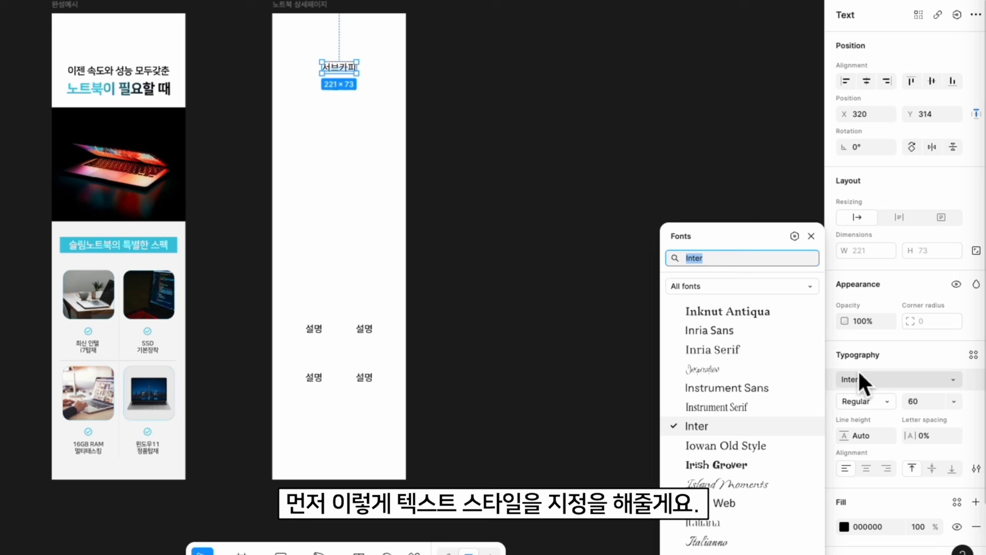
{"action": "key", "text": "BackSpace"}
{"action": "type", "text": "nanum sq"}
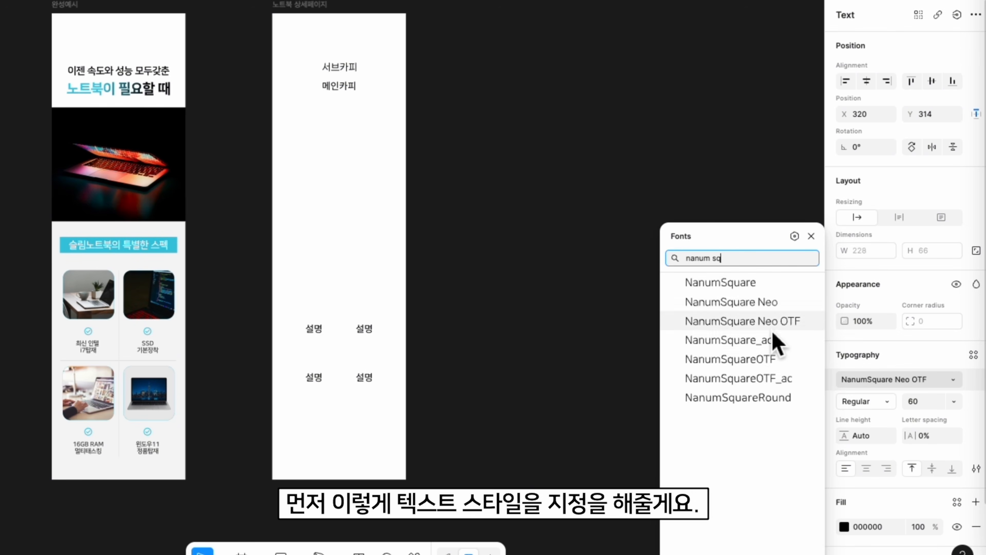
{"action": "left_click", "coordinate": [765, 341]}
{"action": "left_click", "coordinate": [811, 236]}
{"action": "left_click", "coordinate": [879, 404]}
{"action": "left_click", "coordinate": [869, 419]}
Set the 메인카피 text to NanumSquare_ac, ExtraBold, size 80, using the example design's main headline as reference.
{"action": "left_click", "coordinate": [119, 88]}
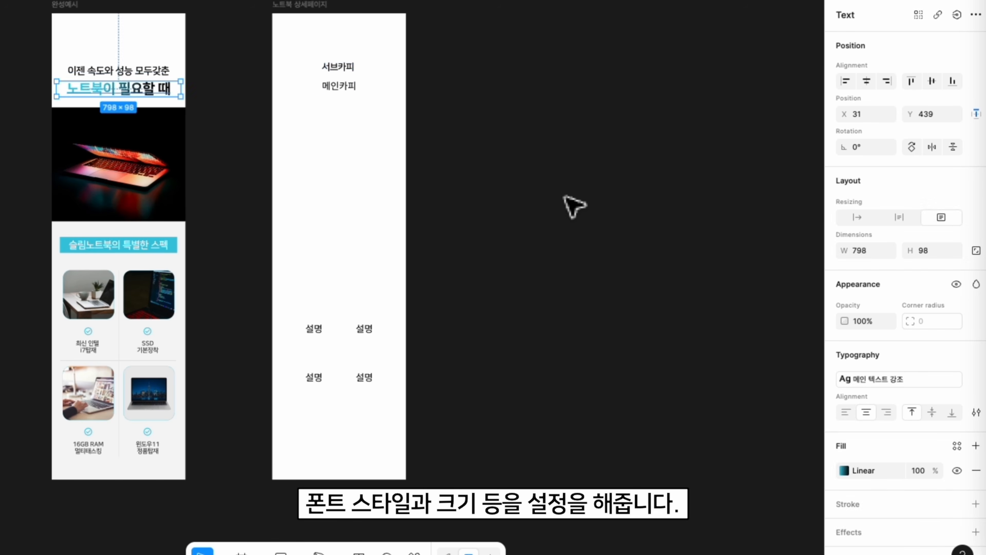
{"action": "left_click", "coordinate": [338, 86]}
{"action": "left_click", "coordinate": [900, 378]}
{"action": "type", "text": "nanum sq"}
{"action": "left_click", "coordinate": [772, 340]}
{"action": "left_click", "coordinate": [811, 236]}
{"action": "left_click", "coordinate": [866, 401]}
{"action": "left_click", "coordinate": [880, 434]}
Set the upper-left 설명 text to NanumSquare_ac, Regular, size 40.
{"action": "left_click", "coordinate": [147, 346]}
{"action": "left_click", "coordinate": [313, 329]}
{"action": "left_click", "coordinate": [899, 379]}
{"action": "type", "text": "nanum sq"}
{"action": "left_click", "coordinate": [772, 340]}
{"action": "left_click", "coordinate": [488, 259]}
{"action": "left_click", "coordinate": [311, 327]}
{"action": "left_click", "coordinate": [482, 175]}
Create a text style named 서브카피 60pt from the 서브카피 text.
{"action": "left_click", "coordinate": [339, 67]}
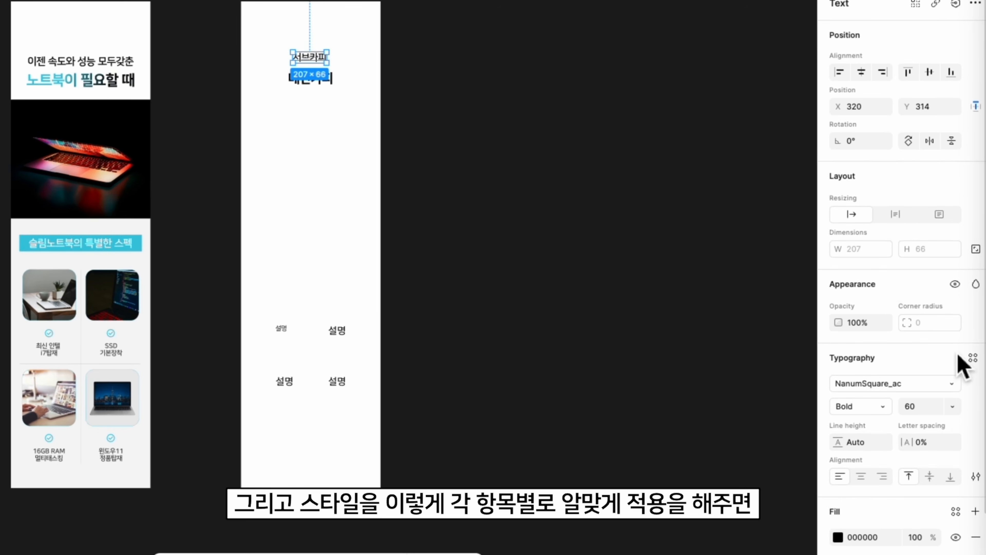
{"action": "left_click", "coordinate": [972, 358]}
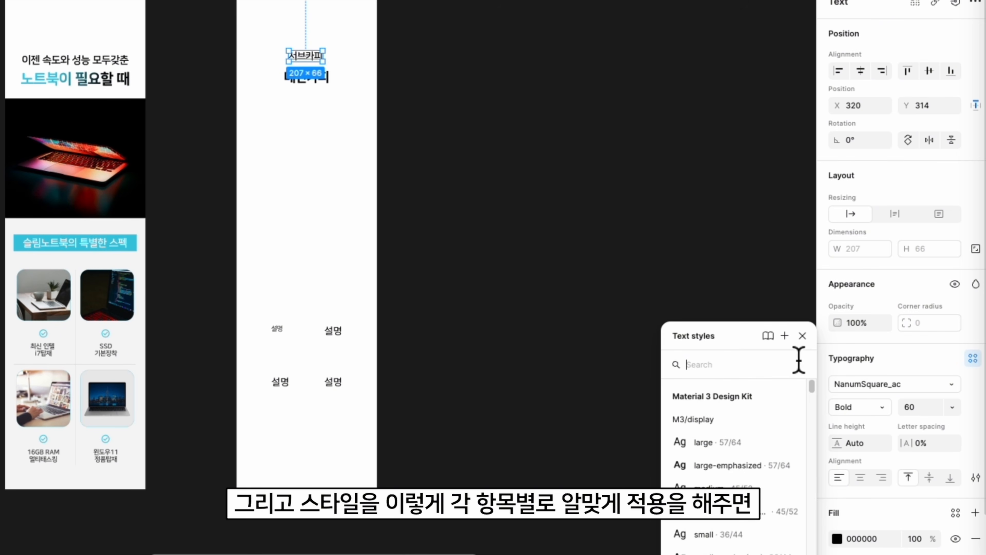
{"action": "left_click", "coordinate": [784, 337]}
{"action": "type", "text": "서브카피 60pt"}
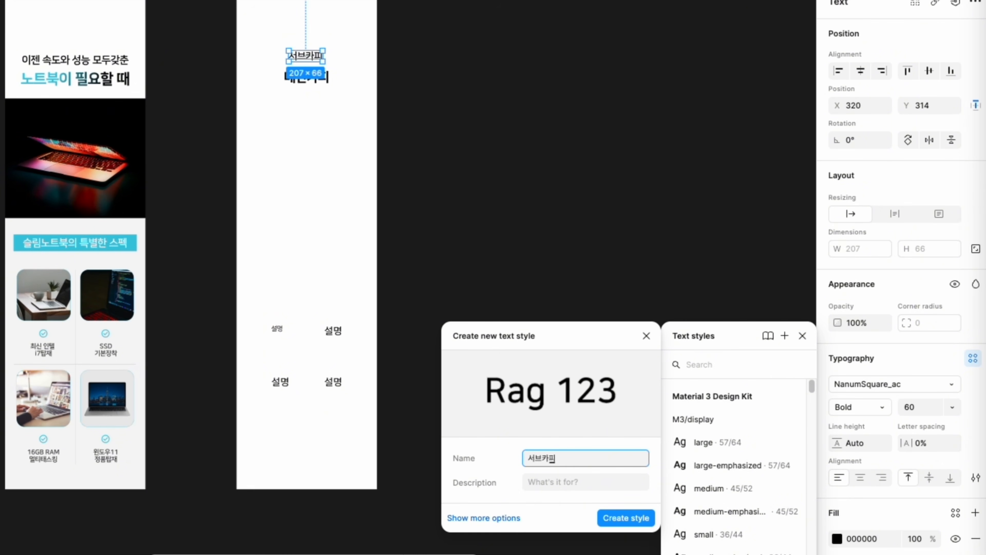
{"action": "left_click", "coordinate": [625, 517]}
Create a text style named 메인카피 80pt from the 메인카피 text.
{"action": "key", "text": "Tab"}
{"action": "left_click", "coordinate": [784, 335]}
{"action": "type", "text": "메인캡"}
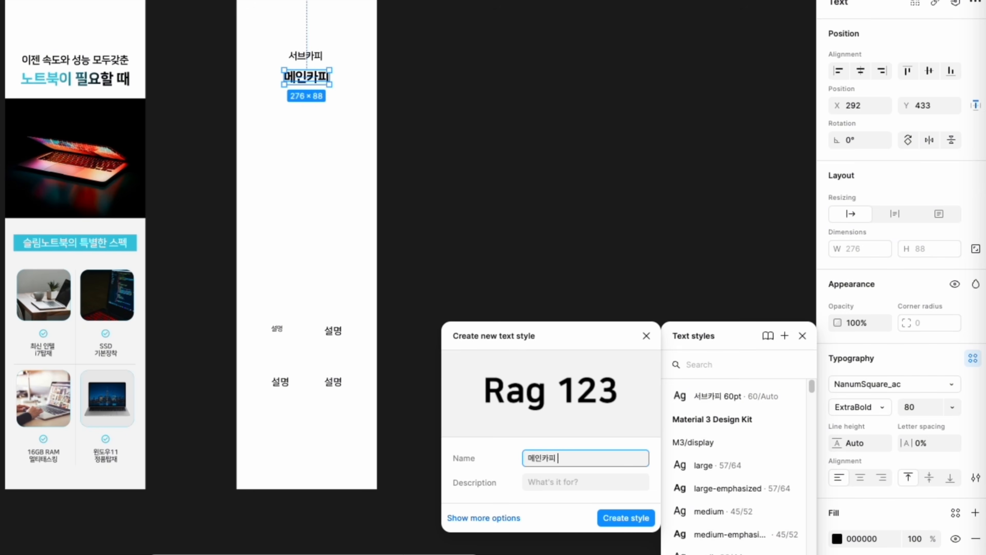
{"action": "type", "text": "pt"}
{"action": "left_click", "coordinate": [629, 518]}
{"action": "left_click", "coordinate": [975, 383]}
{"action": "left_click", "coordinate": [972, 358]}
{"action": "left_click", "coordinate": [505, 330]}
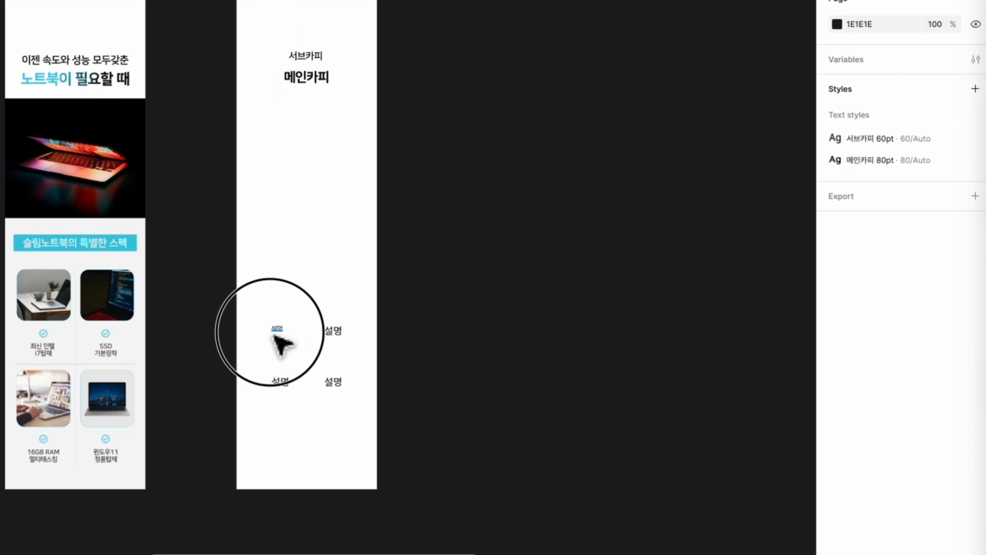
Create a text style named 설명 40pt from the upper-left 설명 text.
{"action": "left_click", "coordinate": [277, 329]}
{"action": "left_click", "coordinate": [973, 358]}
{"action": "left_click", "coordinate": [784, 335]}
{"action": "type", "text": "설명 40p"}
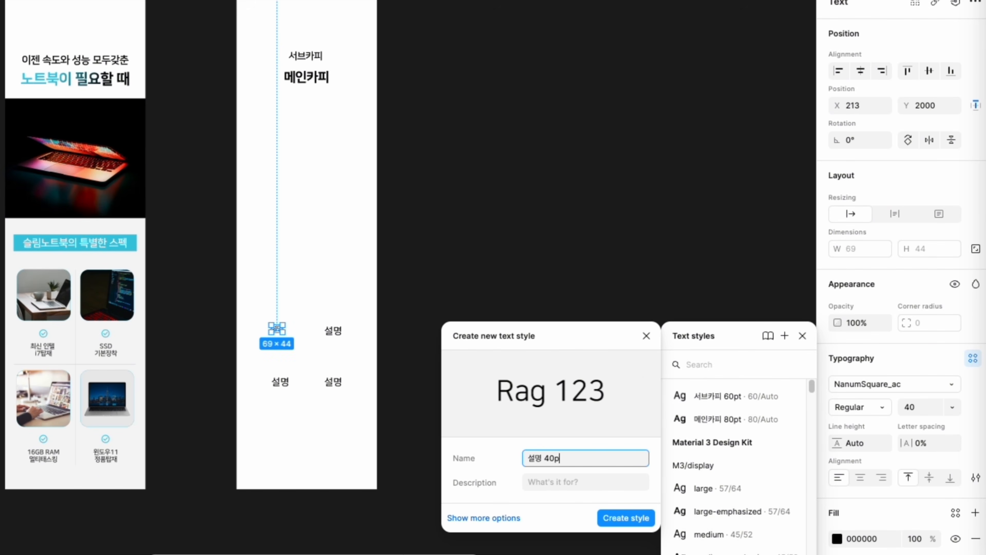
{"action": "type", "text": "t"}
{"action": "key", "text": "Return"}
{"action": "left_click", "coordinate": [714, 200]}
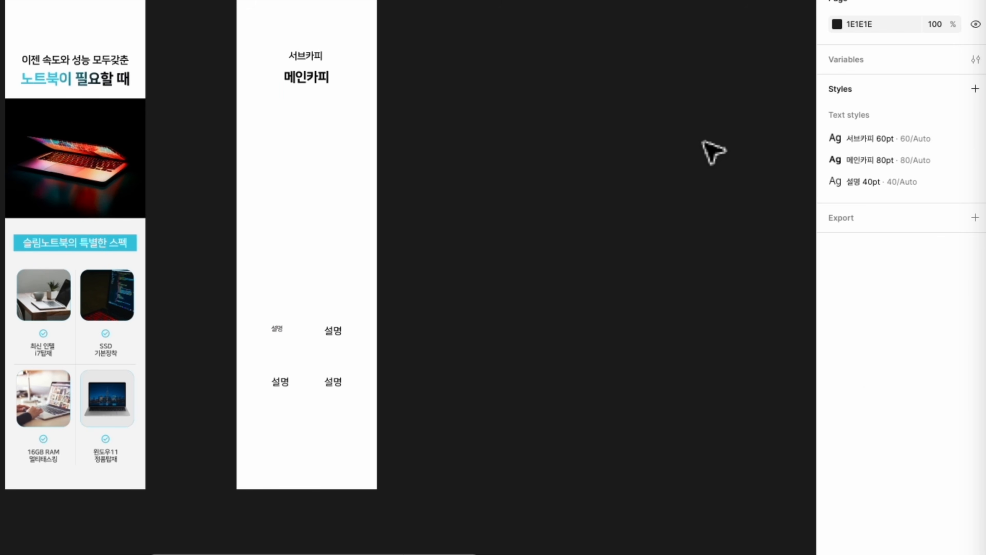
Copy the 서브카피 text down to the middle of the frame and apply the 서브카피 60pt text style to the copy.
{"action": "left_click_drag", "start_coordinate": [307, 58], "coordinate": [326, 251]}
{"action": "left_click", "coordinate": [972, 358]}
{"action": "left_click", "coordinate": [724, 396]}
{"action": "left_click", "coordinate": [436, 357]}
Apply the 설명 40pt text style to the three remaining 설명 texts.
{"action": "left_click", "coordinate": [281, 377]}
{"action": "left_click", "coordinate": [333, 329], "text": "shift"}
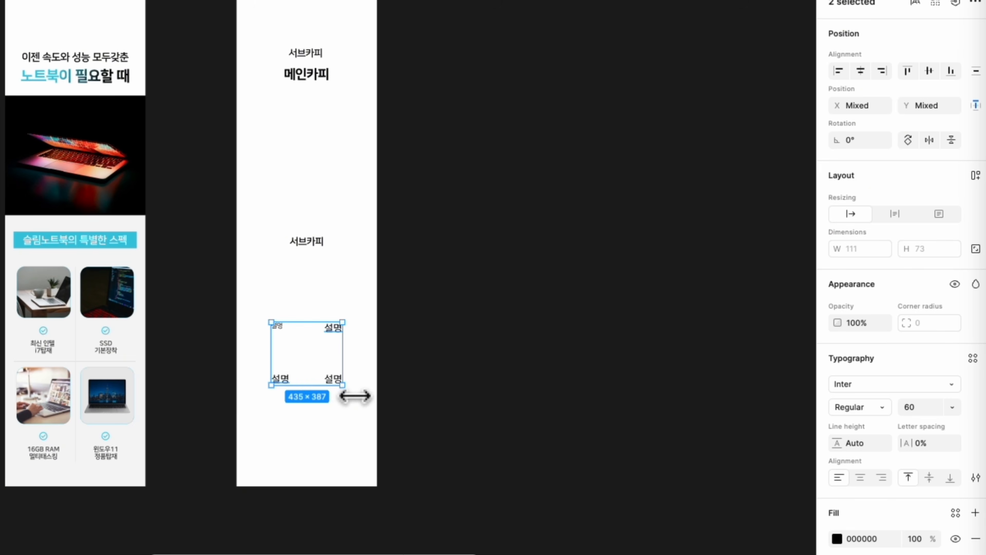
{"action": "left_click", "coordinate": [333, 379], "text": "shift"}
{"action": "scroll", "coordinate": [429, 414], "scroll_direction": "up", "scroll_amount": 3}
{"action": "left_click", "coordinate": [973, 393]}
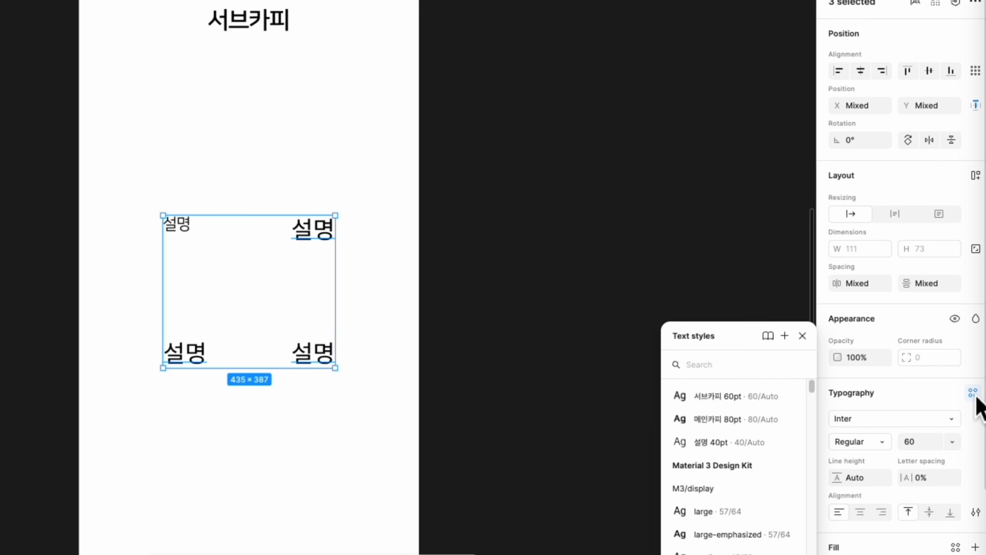
{"action": "left_click", "coordinate": [719, 443]}
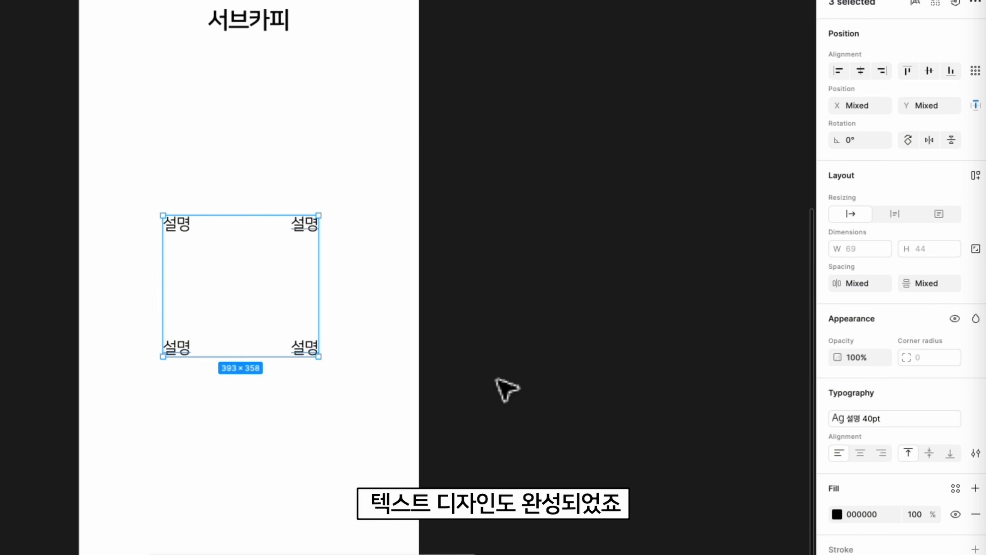
{"action": "left_click", "coordinate": [504, 389]}
Move the lower pair of 설명 texts down to Y 2753.
{"action": "scroll", "coordinate": [505, 388], "scroll_direction": "down", "scroll_amount": 3}
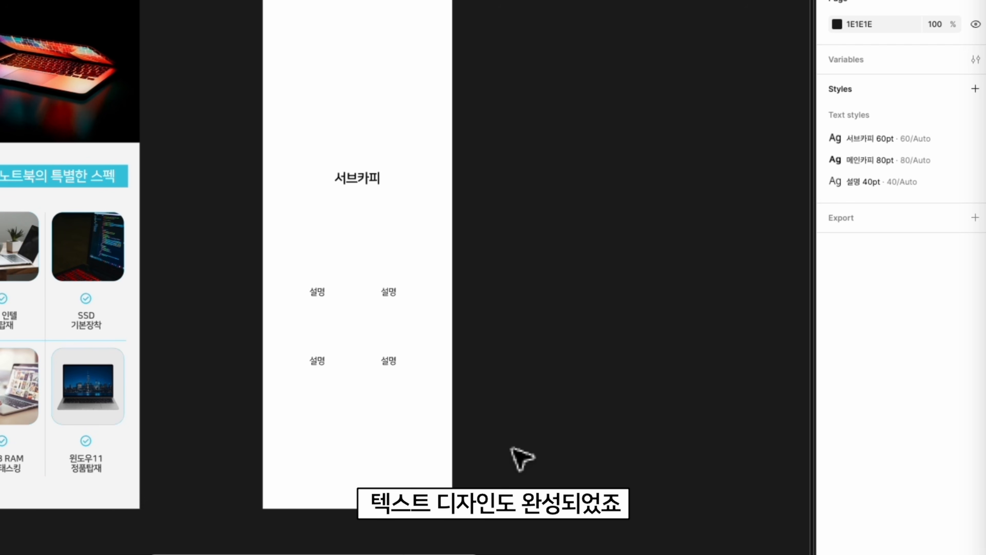
{"action": "left_click_drag", "start_coordinate": [427, 424], "coordinate": [298, 357]}
{"action": "left_click_drag", "start_coordinate": [361, 369], "coordinate": [363, 465]}
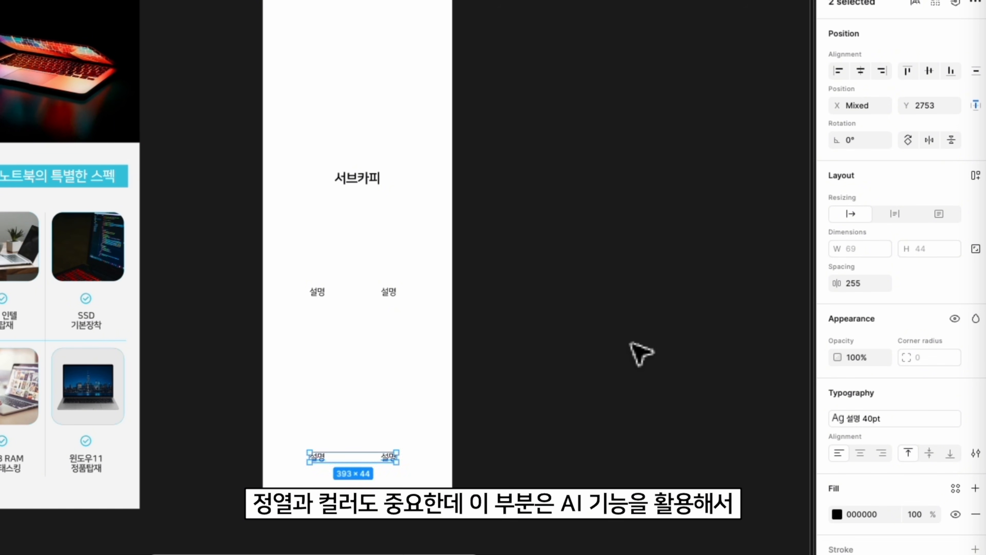
{"action": "left_click", "coordinate": [640, 351]}
Select all four 설명 texts and shift them slightly right so they are centred beneath the lower 서브카피 text.
{"action": "scroll", "coordinate": [441, 335], "scroll_direction": "up", "scroll_amount": 3}
{"action": "scroll", "coordinate": [452, 302], "scroll_direction": "down", "scroll_amount": 3}
{"action": "left_click_drag", "start_coordinate": [398, 472], "coordinate": [306, 291]}
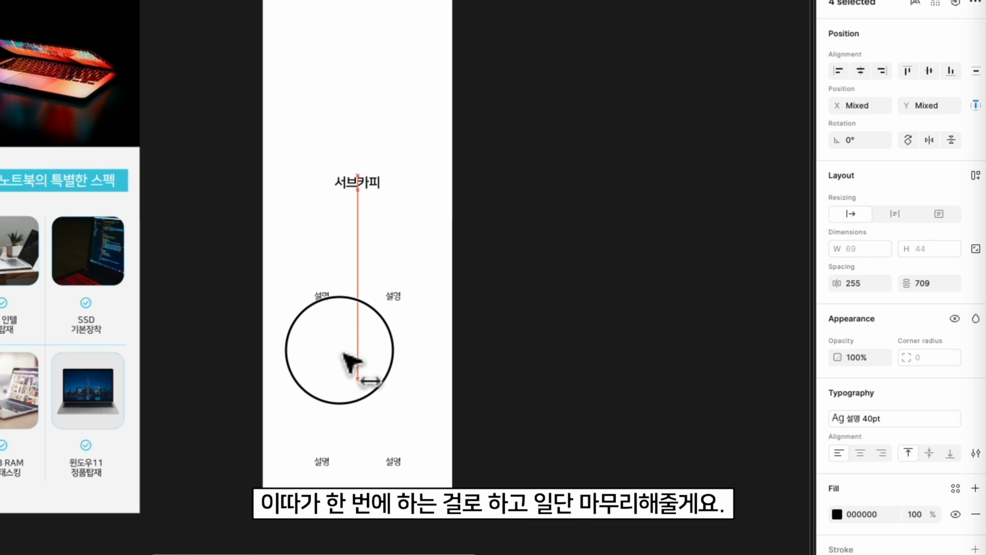
{"action": "left_click", "coordinate": [561, 342]}
{"action": "scroll", "coordinate": [367, 296], "scroll_direction": "up", "scroll_amount": 2}
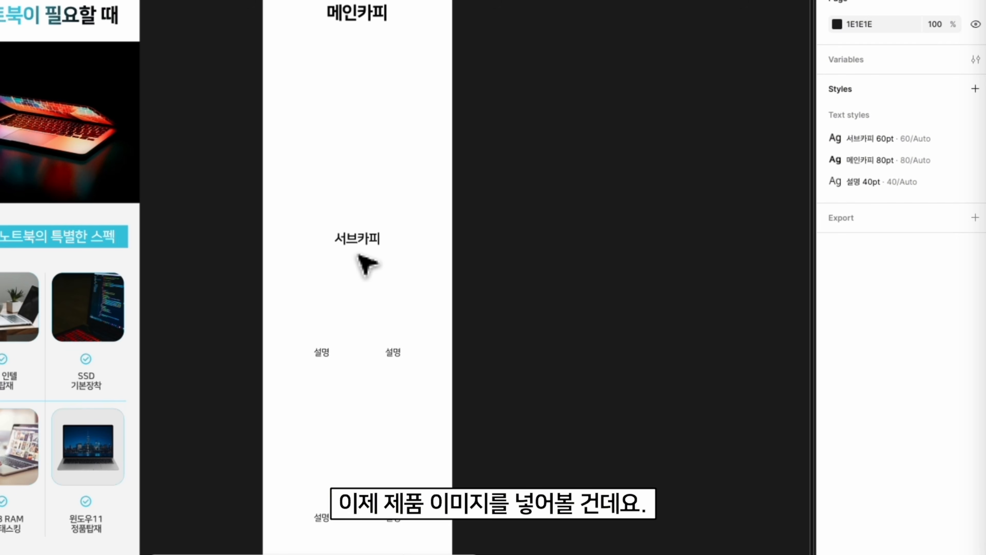
{"action": "scroll", "coordinate": [398, 240], "scroll_direction": "down", "scroll_amount": 2}
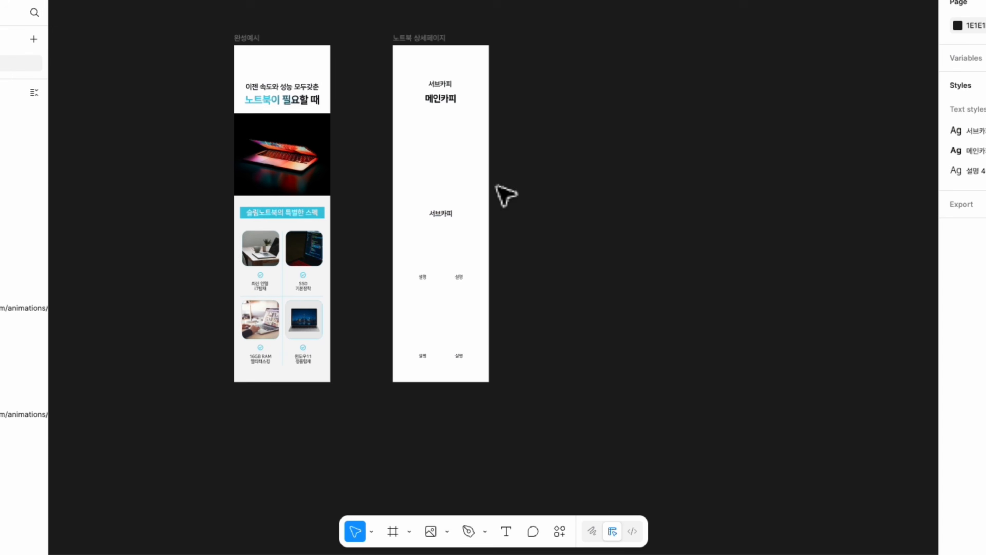
Draw a rectangle of about 621 × 539 to the right of the 노트북 상세페이지 frame and duplicate it alongside.
{"action": "scroll", "coordinate": [476, 269], "scroll_direction": "up", "scroll_amount": 2}
{"action": "left_click", "coordinate": [457, 536]}
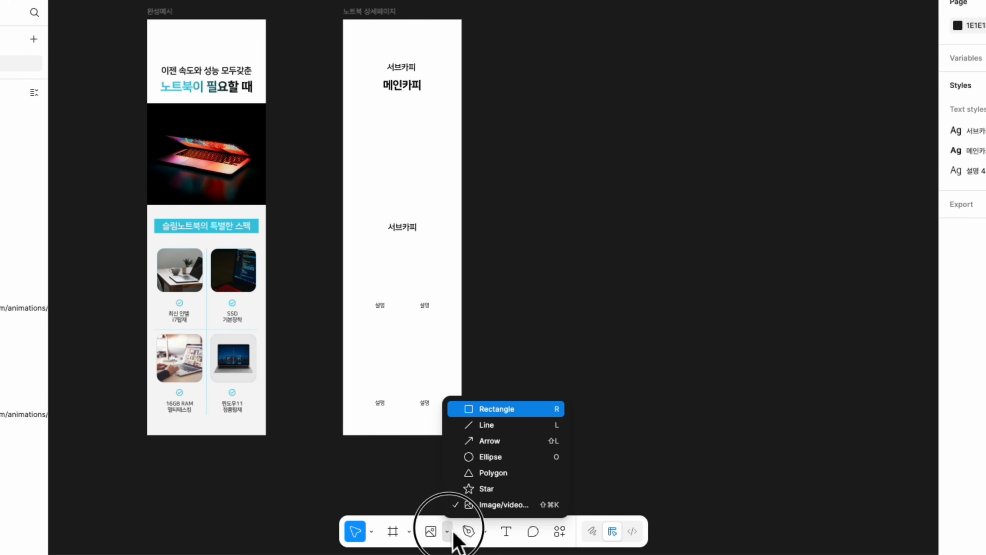
{"action": "left_click", "coordinate": [487, 413]}
{"action": "mouse_move", "coordinate": [481, 97]}
{"action": "left_mouse_down"}
{"action": "mouse_move", "coordinate": [570, 189]}
{"action": "mouse_move", "coordinate": [566, 170]}
{"action": "left_mouse_up"}
{"action": "left_click_drag", "start_coordinate": [527, 144], "coordinate": [624, 143]}
{"action": "left_click", "coordinate": [697, 109]}
{"action": "scroll", "coordinate": [697, 108], "scroll_direction": "up", "scroll_amount": 5}
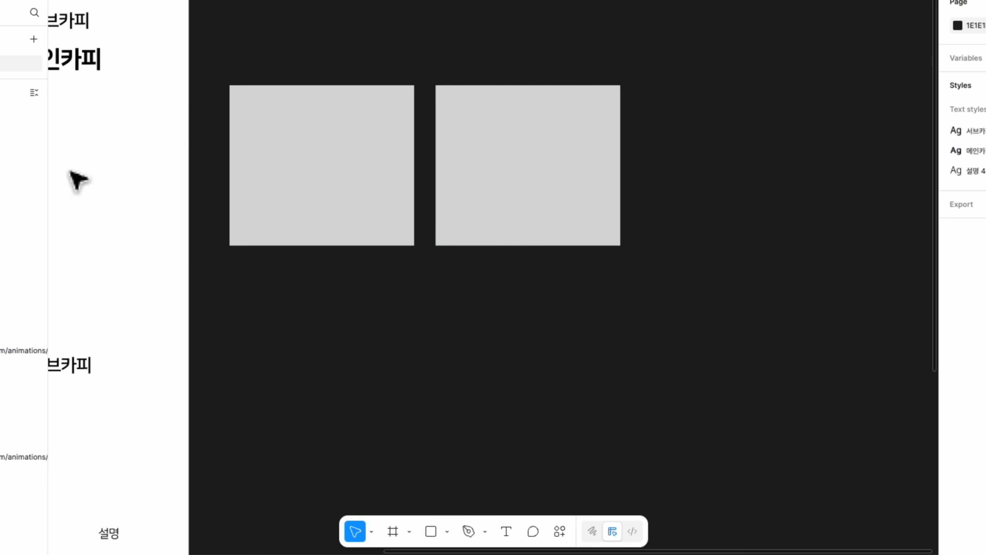
Place the image 이미지 01.png from the 실습예제 folder into the left rectangle.
{"action": "left_click", "coordinate": [367, 215]}
{"action": "left_click", "coordinate": [448, 532]}
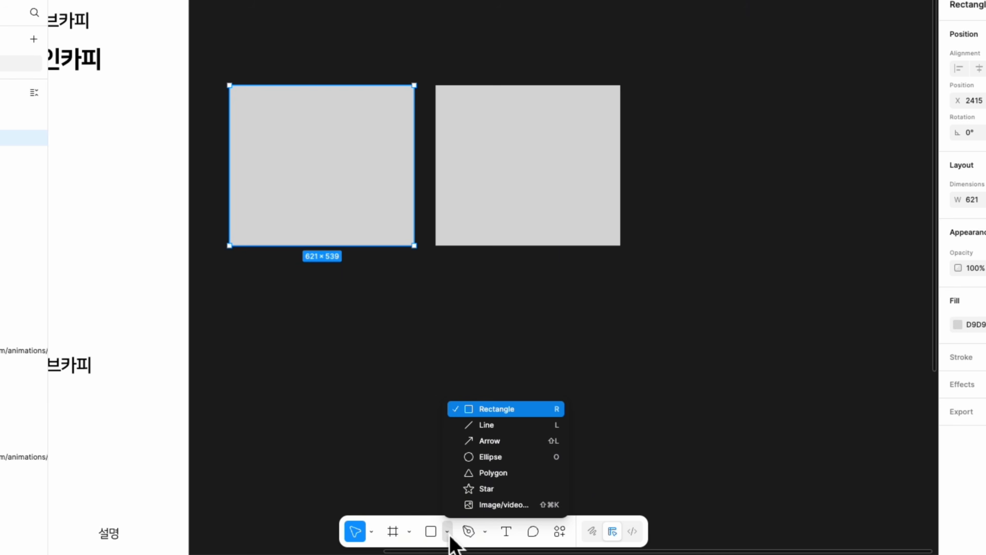
{"action": "left_click", "coordinate": [543, 507]}
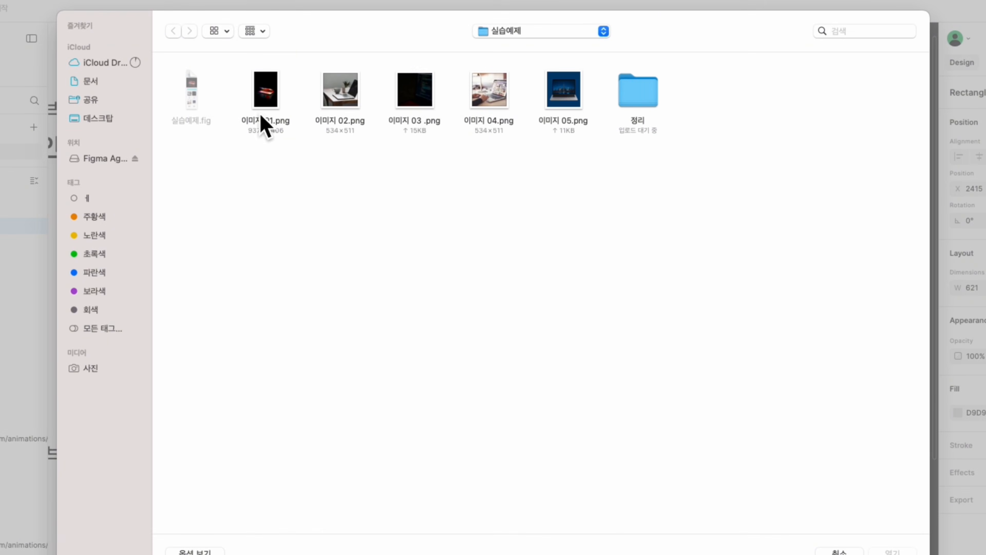
{"action": "double_click", "coordinate": [268, 102]}
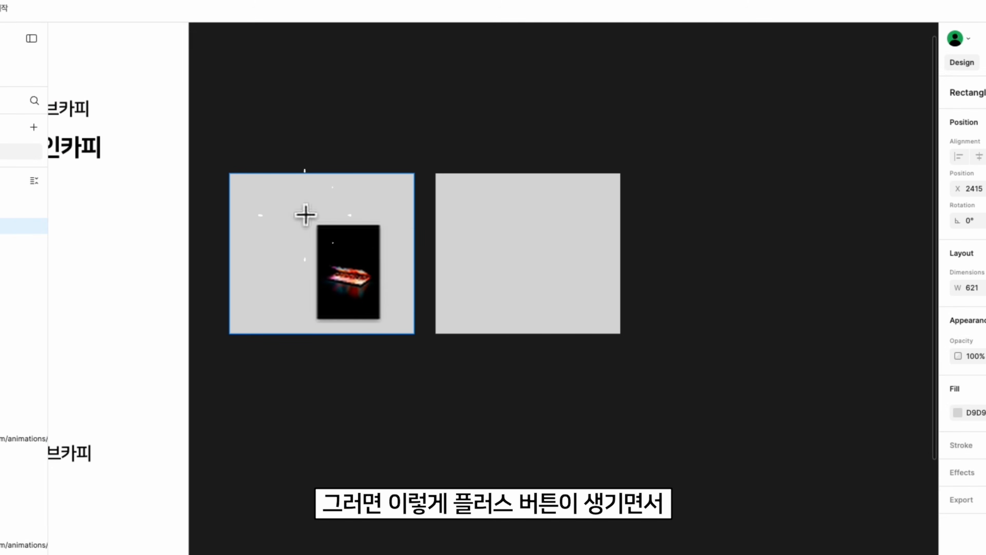
{"action": "left_click", "coordinate": [305, 214]}
{"action": "left_click", "coordinate": [445, 404]}
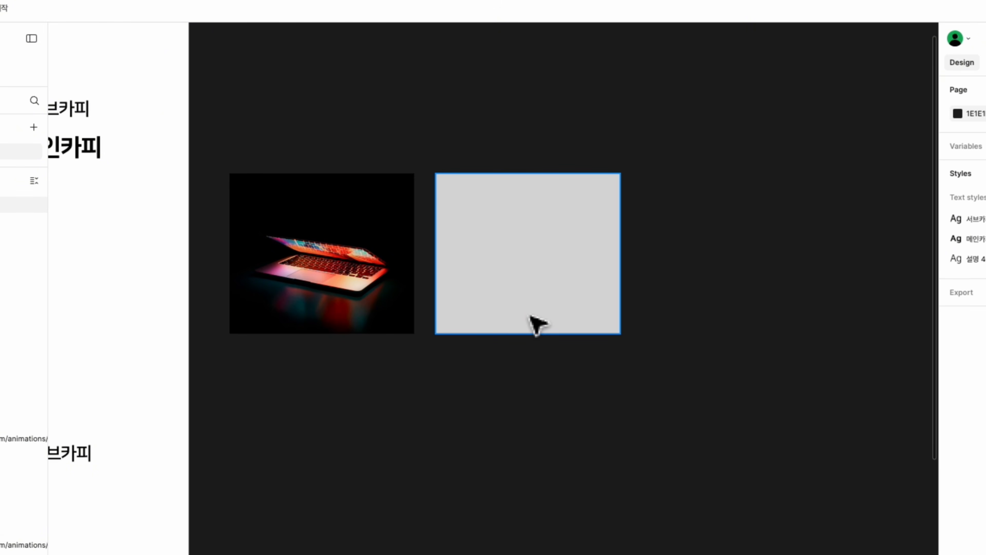
Nudge the left laptop image slightly right and open its image fill settings.
{"action": "left_click", "coordinate": [373, 311]}
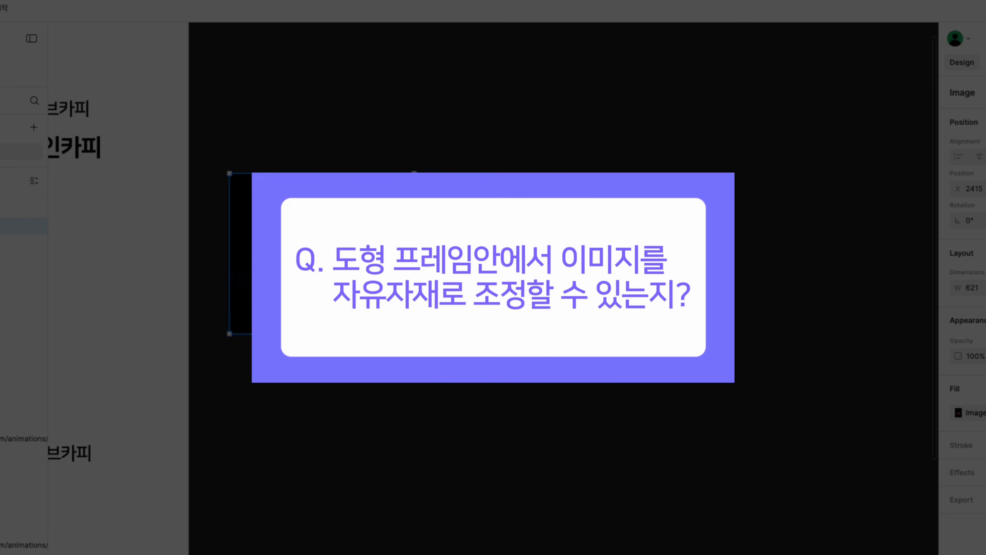
{"action": "mouse_move", "coordinate": [379, 216]}
{"action": "left_mouse_down"}
{"action": "mouse_move", "coordinate": [348, 219]}
{"action": "mouse_move", "coordinate": [360, 221]}
{"action": "left_mouse_up"}
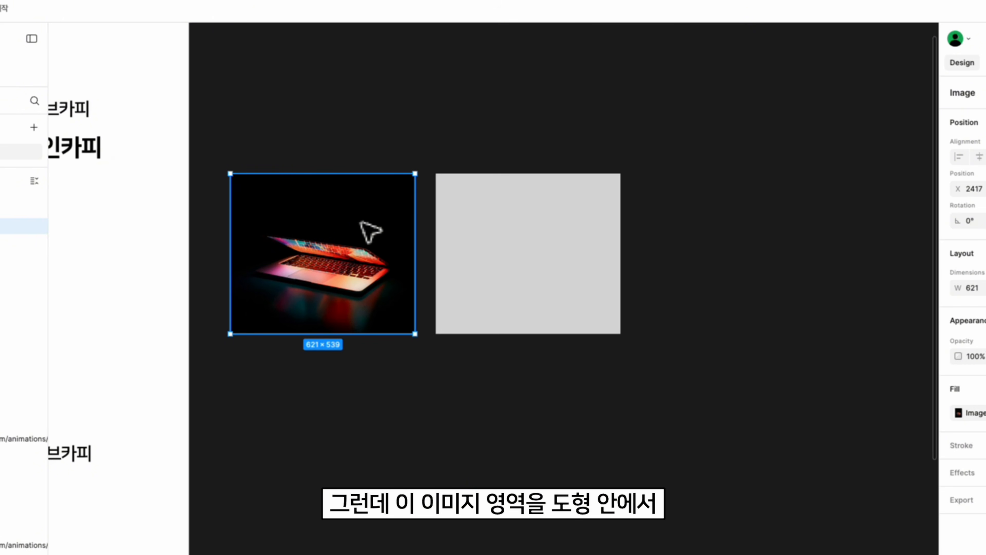
{"action": "double_click", "coordinate": [360, 221]}
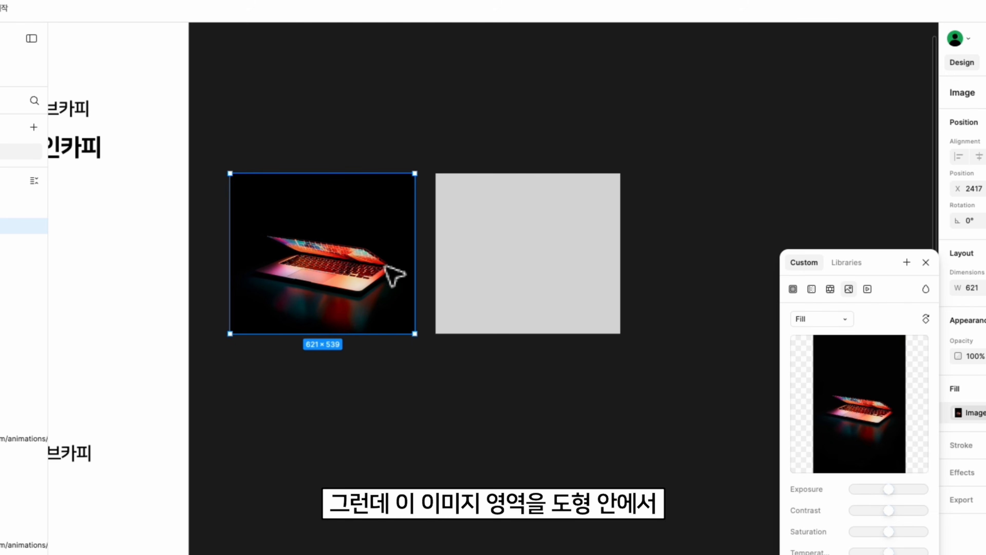
{"action": "mouse_move", "coordinate": [289, 280]}
{"action": "left_mouse_down"}
{"action": "mouse_move", "coordinate": [236, 256]}
{"action": "mouse_move", "coordinate": [302, 278]}
{"action": "mouse_move", "coordinate": [291, 280]}
{"action": "left_mouse_up"}
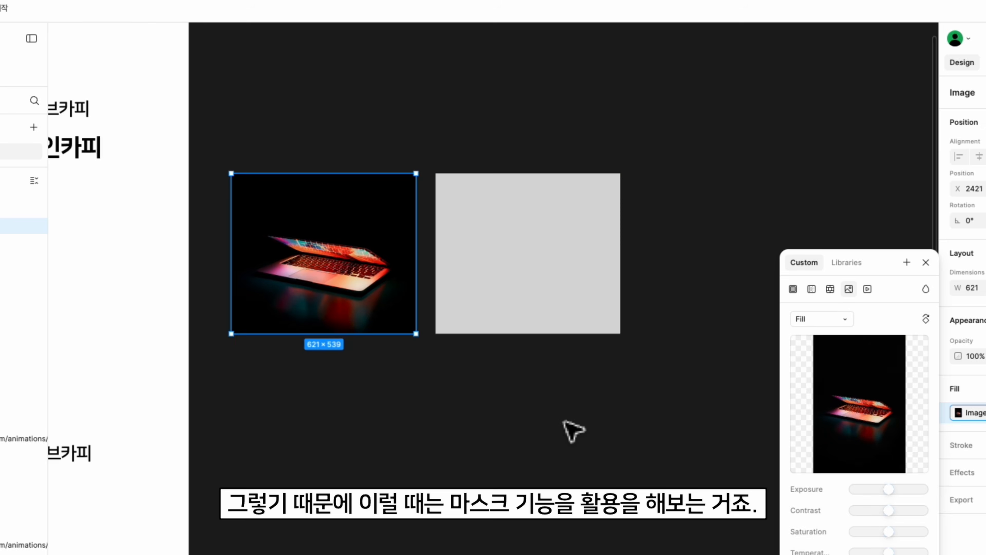
Convert the plain grey rectangle beside the laptop image into a mask and shift it slightly right.
{"action": "left_click", "coordinate": [659, 369]}
{"action": "left_click", "coordinate": [578, 272]}
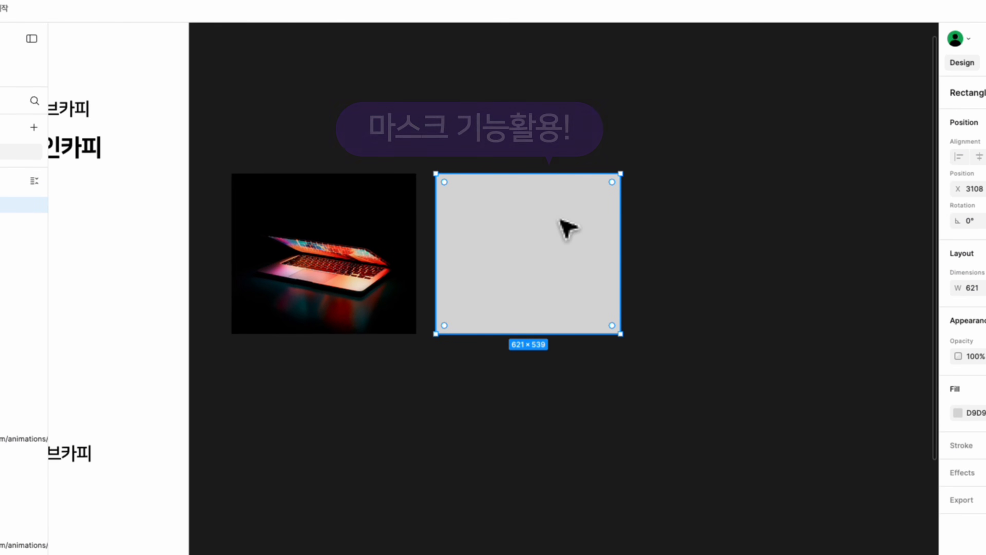
{"action": "right_click", "coordinate": [561, 220]}
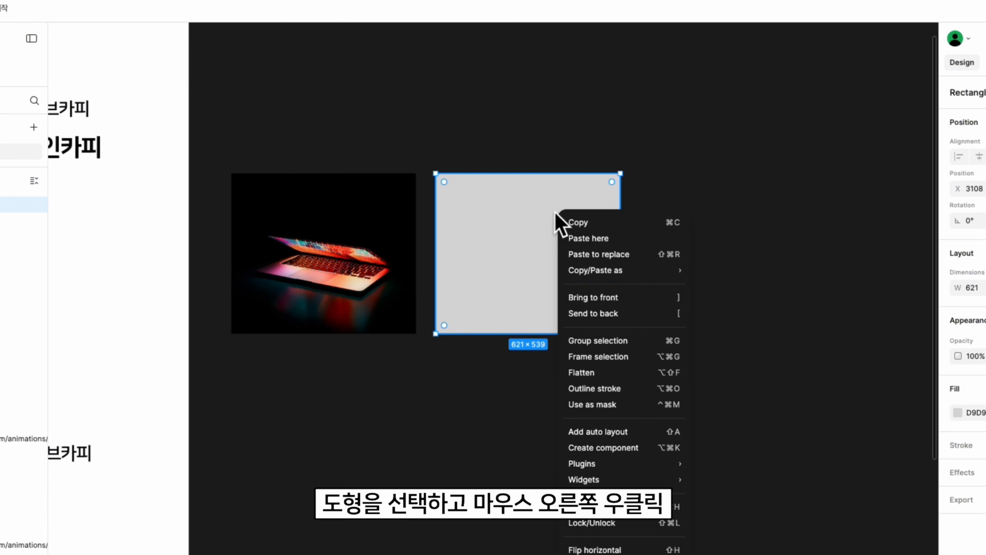
{"action": "left_click", "coordinate": [641, 406]}
{"action": "mouse_move", "coordinate": [558, 301]}
{"action": "left_mouse_down"}
{"action": "mouse_move", "coordinate": [572, 282]}
{"action": "mouse_move", "coordinate": [568, 297]}
{"action": "mouse_move", "coordinate": [564, 282]}
{"action": "mouse_move", "coordinate": [566, 292]}
{"action": "left_mouse_up"}
Bring the laptop image 이미지 01 into the mask group, then enlarge and reposition it within the mask.
{"action": "left_click_drag", "start_coordinate": [834, 311], "coordinate": [532, 222]}
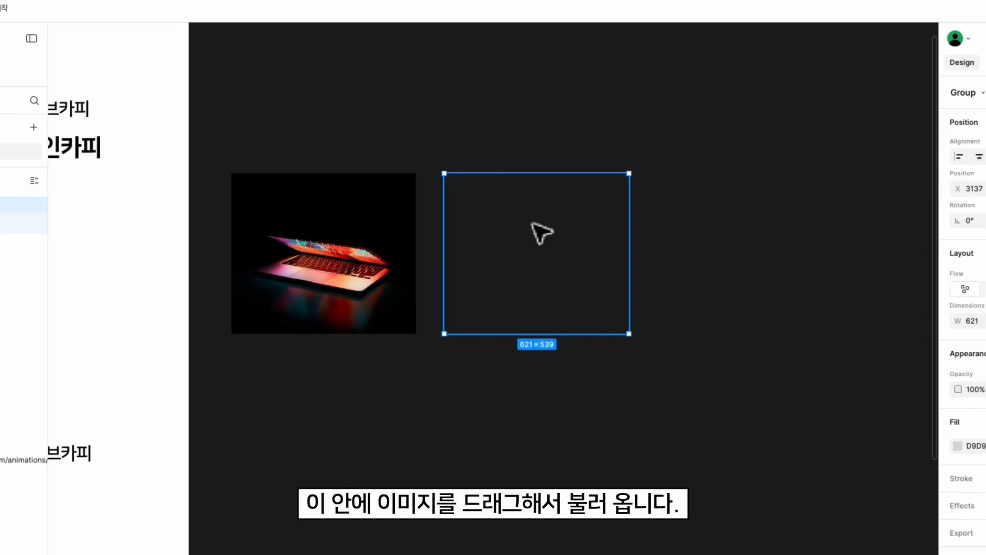
{"action": "mouse_move", "coordinate": [561, 282]}
{"action": "left_mouse_down"}
{"action": "mouse_move", "coordinate": [528, 304]}
{"action": "mouse_move", "coordinate": [524, 277]}
{"action": "mouse_move", "coordinate": [586, 373]}
{"action": "mouse_move", "coordinate": [550, 258]}
{"action": "mouse_move", "coordinate": [561, 287]}
{"action": "mouse_move", "coordinate": [555, 272]}
{"action": "left_mouse_up"}
{"action": "left_click_drag", "start_coordinate": [661, 454], "coordinate": [546, 284]}
{"action": "left_click_drag", "start_coordinate": [504, 218], "coordinate": [588, 297]}
{"action": "left_click_drag", "start_coordinate": [629, 360], "coordinate": [648, 402]}
{"action": "mouse_move", "coordinate": [600, 308]}
{"action": "left_mouse_down"}
{"action": "mouse_move", "coordinate": [577, 297]}
{"action": "mouse_move", "coordinate": [587, 307]}
{"action": "left_mouse_up"}
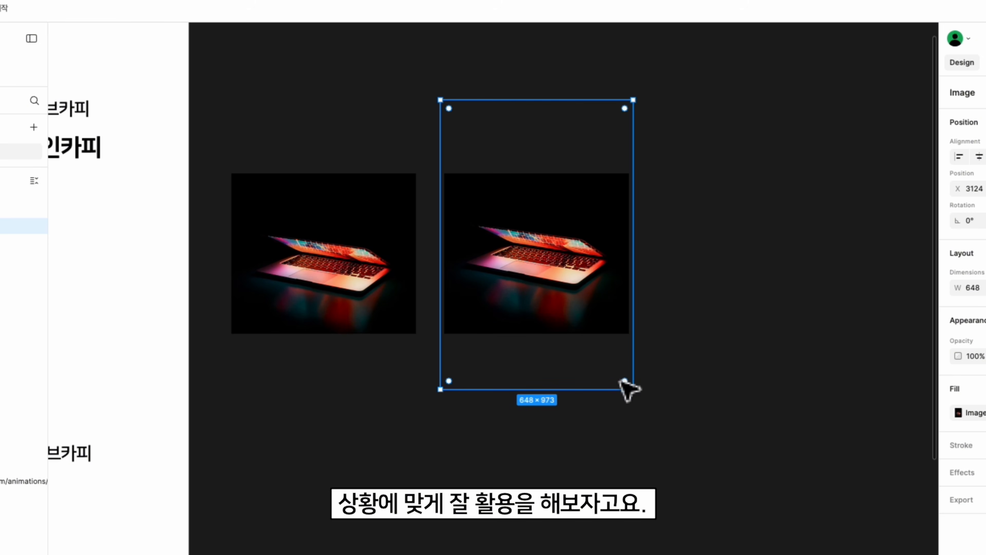
{"action": "left_click_drag", "start_coordinate": [633, 389], "coordinate": [664, 433]}
{"action": "left_click_drag", "start_coordinate": [547, 255], "coordinate": [548, 239]}
Select both practice laptop images beside the 노트북 상세페이지 frame and delete them.
{"action": "left_click", "coordinate": [689, 398]}
{"action": "scroll", "coordinate": [689, 398], "scroll_direction": "down", "scroll_amount": 5}
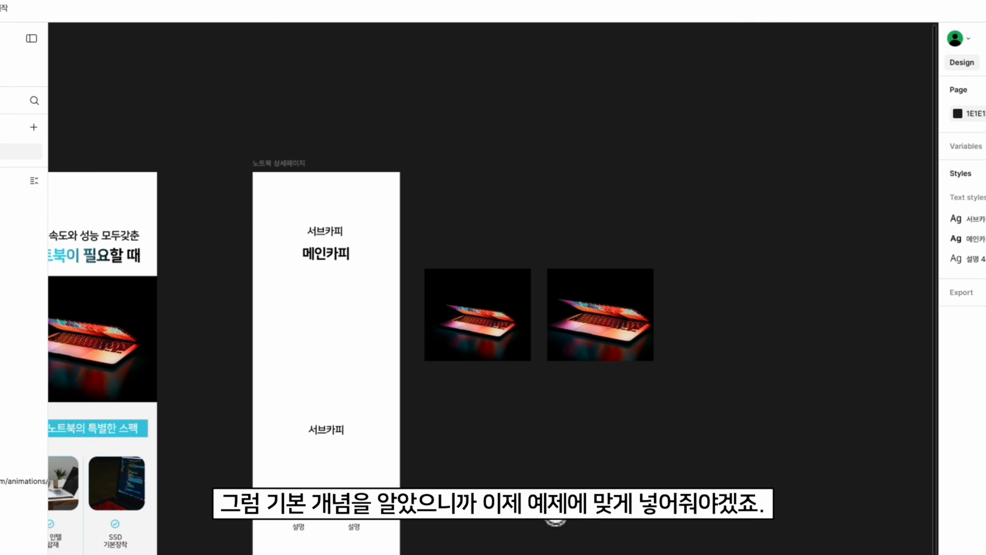
{"action": "left_click_drag", "start_coordinate": [569, 499], "coordinate": [664, 462]}
{"action": "left_click_drag", "start_coordinate": [622, 414], "coordinate": [672, 383]}
{"action": "left_click_drag", "start_coordinate": [789, 356], "coordinate": [615, 197]}
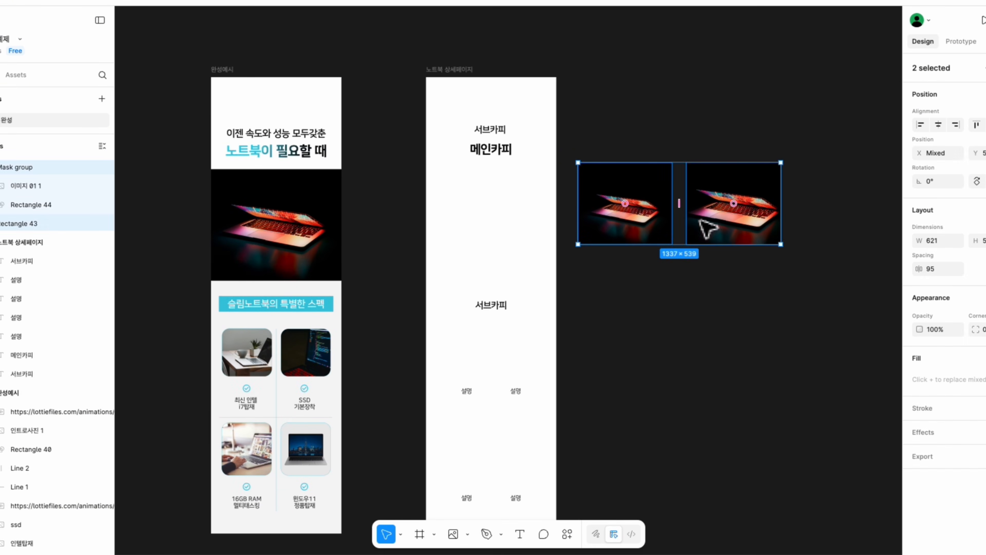
{"action": "key", "text": "Delete"}
Draw an 860 × 726 rectangle over the 완성예시 main image and move it to the matching spot in the 노트북 상세페이지 frame.
{"action": "left_click", "coordinate": [467, 533]}
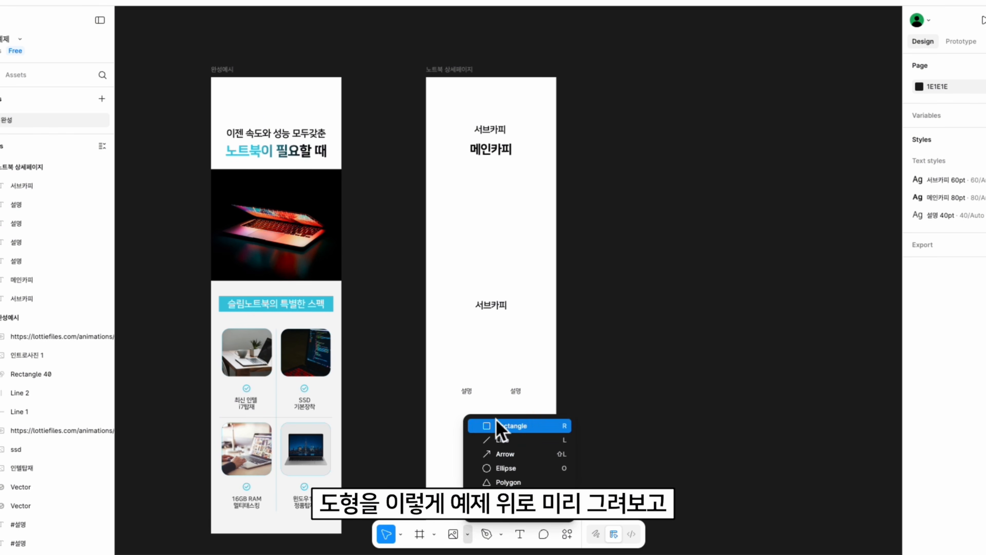
{"action": "left_click", "coordinate": [499, 426]}
{"action": "left_click_drag", "start_coordinate": [212, 170], "coordinate": [341, 281]}
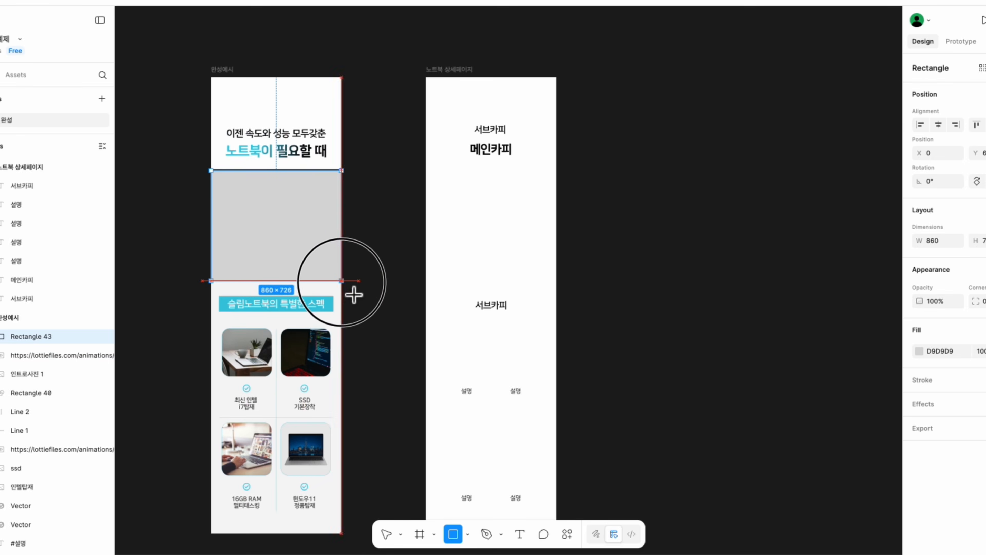
{"action": "left_click_drag", "start_coordinate": [276, 225], "coordinate": [491, 225]}
{"action": "left_click", "coordinate": [854, 136]}
Create four rectangles of about 330 × 310 in a two-by-two grid below the lower 서브카피 text.
{"action": "key", "text": "r"}
{"action": "mouse_move", "coordinate": [221, 330]}
{"action": "left_mouse_down"}
{"action": "mouse_move", "coordinate": [272, 376]}
{"action": "mouse_move", "coordinate": [472, 374]}
{"action": "mouse_move", "coordinate": [474, 363]}
{"action": "mouse_move", "coordinate": [527, 363]}
{"action": "mouse_move", "coordinate": [470, 365]}
{"action": "left_mouse_up"}
{"action": "left_click", "coordinate": [473, 362], "text": "shift"}
{"action": "left_click_drag", "start_coordinate": [506, 355], "coordinate": [506, 448]}
Move the upper pair of 설명 texts slightly down, away from the upper row of rectangles.
{"action": "left_click", "coordinate": [466, 391]}
{"action": "left_click", "coordinate": [517, 393], "text": "shift"}
{"action": "left_click_drag", "start_coordinate": [518, 393], "coordinate": [518, 400]}
{"action": "left_click", "coordinate": [675, 301]}
{"action": "scroll", "coordinate": [676, 301], "scroll_direction": "down", "scroll_amount": 2}
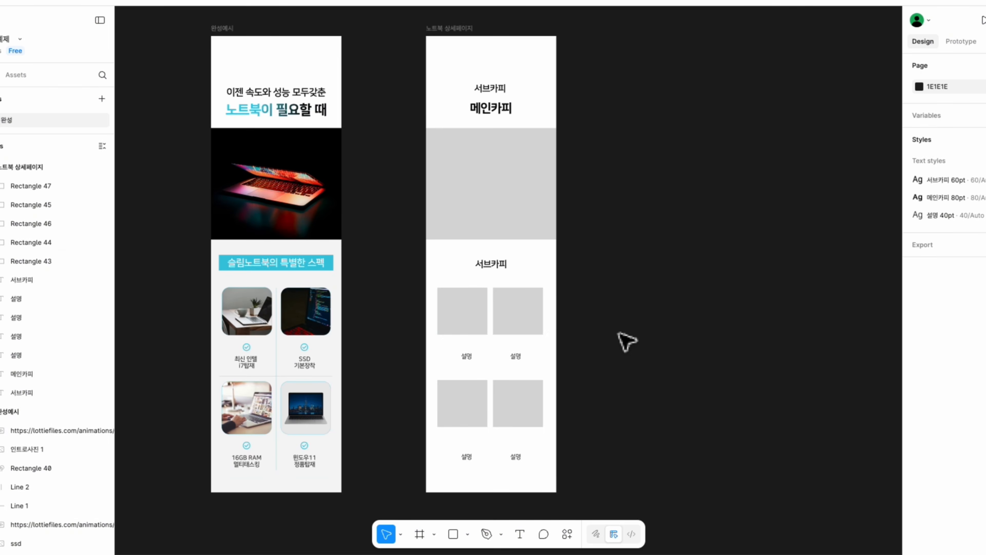
Bring the large main rectangle of the 노트북 상세페이지 frame to the front and use it as a mask.
{"action": "left_click", "coordinate": [457, 187]}
{"action": "key", "text": "]"}
{"action": "right_click", "coordinate": [456, 187]}
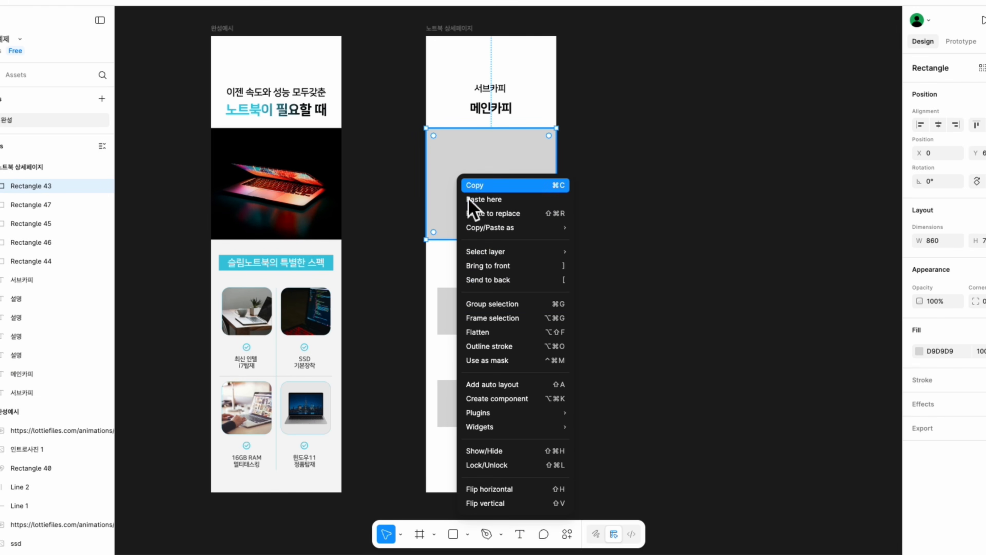
{"action": "left_click", "coordinate": [495, 360]}
Paste the laptop image 이미지 01 into the main mask, then enlarge and position it so it fills the area.
{"action": "left_click", "coordinate": [480, 191]}
{"action": "key", "text": "ctrl+v"}
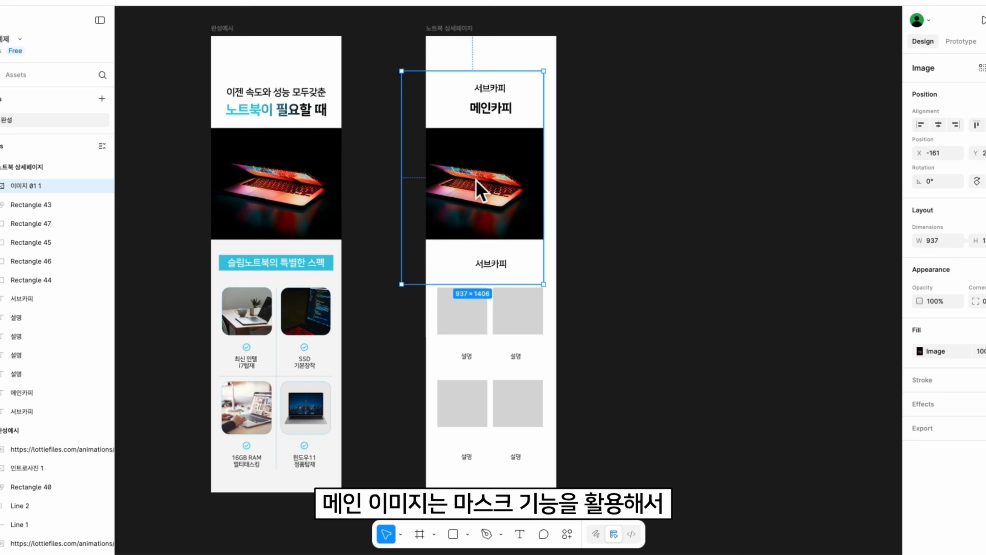
{"action": "left_click_drag", "start_coordinate": [472, 194], "coordinate": [488, 194]}
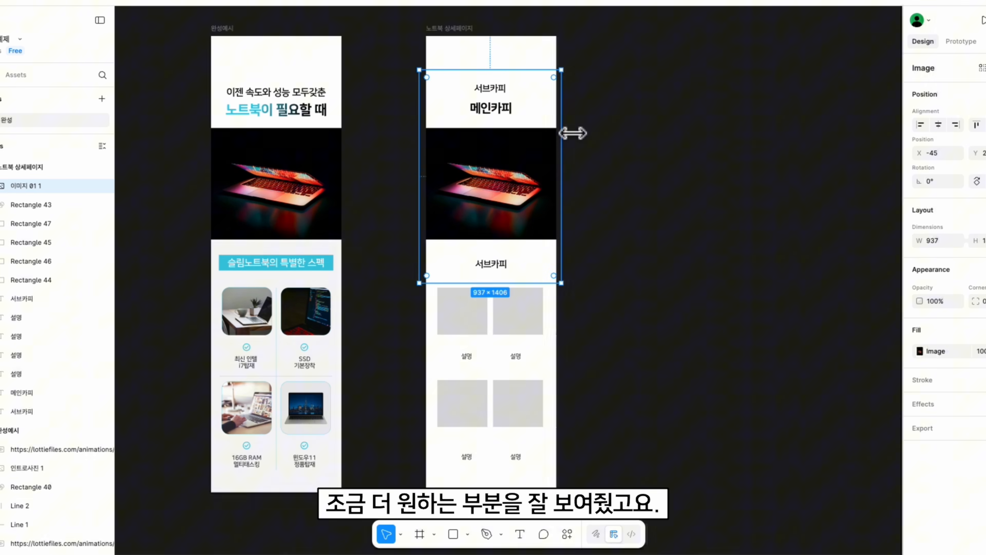
{"action": "left_click_drag", "start_coordinate": [561, 70], "coordinate": [578, 36]}
{"action": "left_click_drag", "start_coordinate": [514, 155], "coordinate": [506, 174]}
Place 이미지 02 to 이미지 05 from the 실습예제 folder into the four small rectangles in order.
{"action": "left_click", "coordinate": [475, 309]}
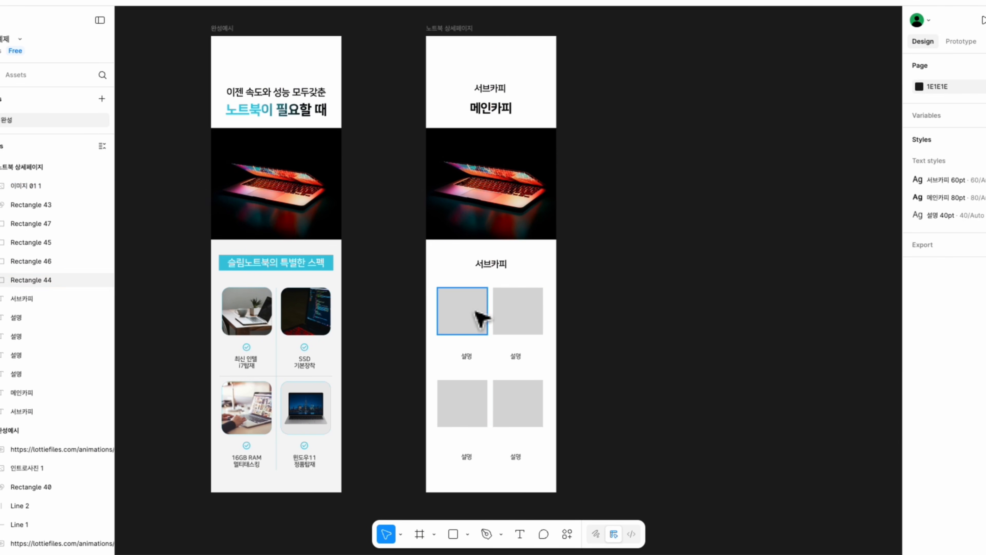
{"action": "left_click", "coordinate": [470, 534]}
{"action": "left_click", "coordinate": [563, 511]}
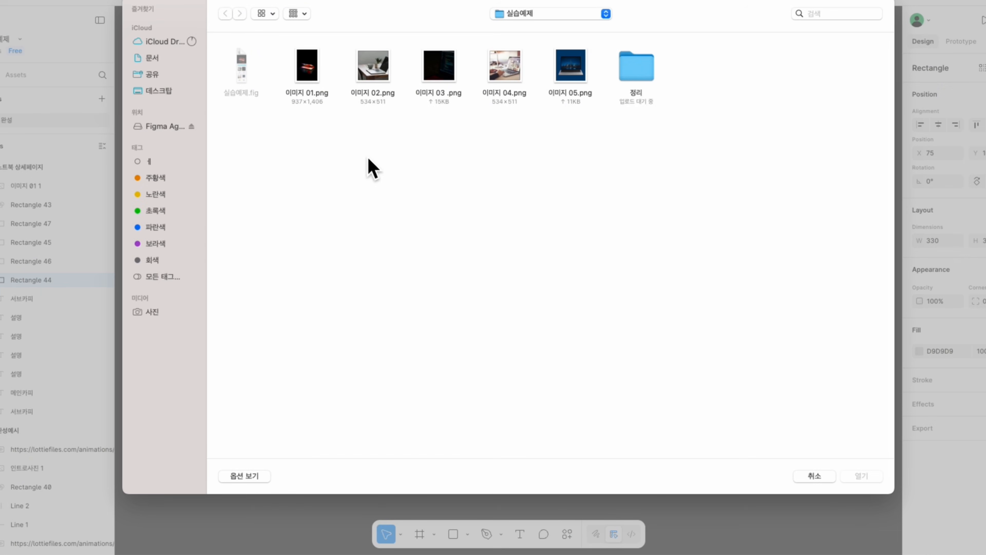
{"action": "double_click", "coordinate": [384, 70]}
{"action": "left_click", "coordinate": [454, 311]}
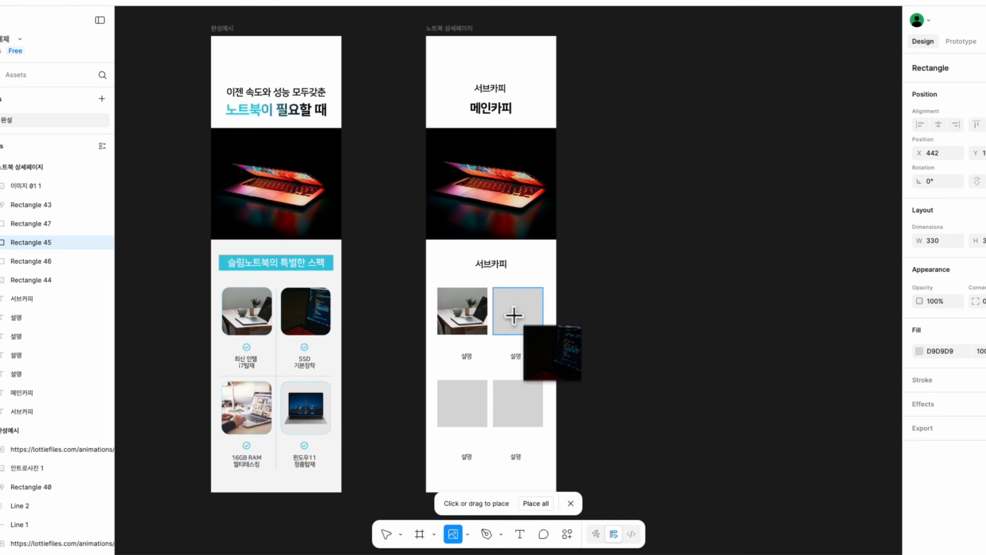
{"action": "left_click", "coordinate": [514, 316]}
{"action": "left_click", "coordinate": [462, 403]}
{"action": "left_click", "coordinate": [518, 403]}
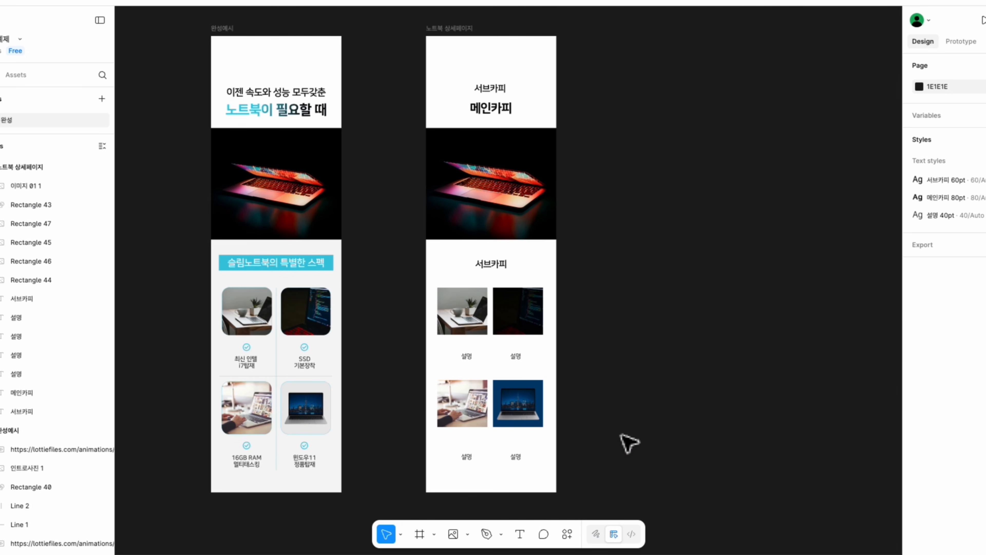
Select the dark code image in the upper row and open the list of plugins and widgets.
{"action": "left_click", "coordinate": [518, 323]}
{"action": "scroll", "coordinate": [528, 385], "scroll_direction": "up", "scroll_amount": 5}
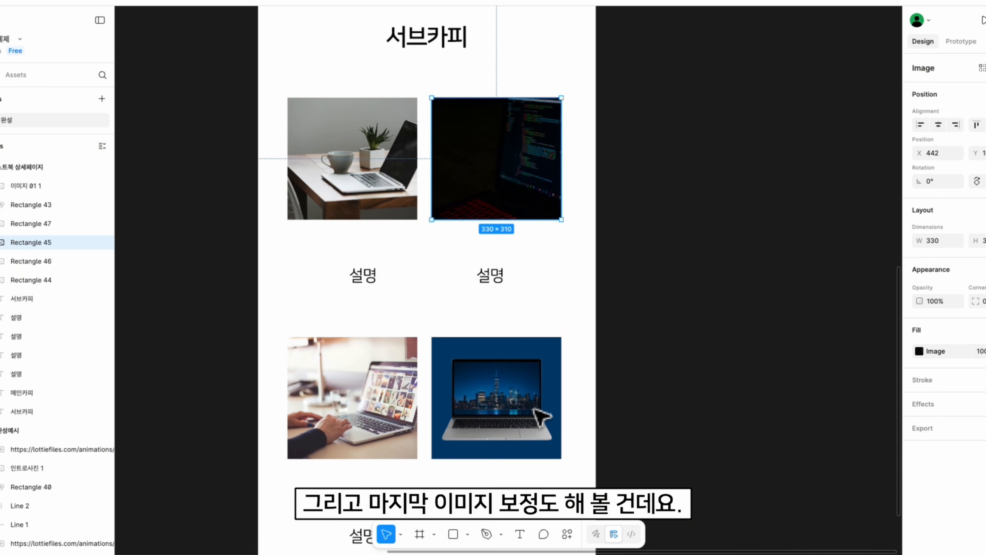
{"action": "left_click", "coordinate": [539, 418]}
{"action": "left_click", "coordinate": [919, 350]}
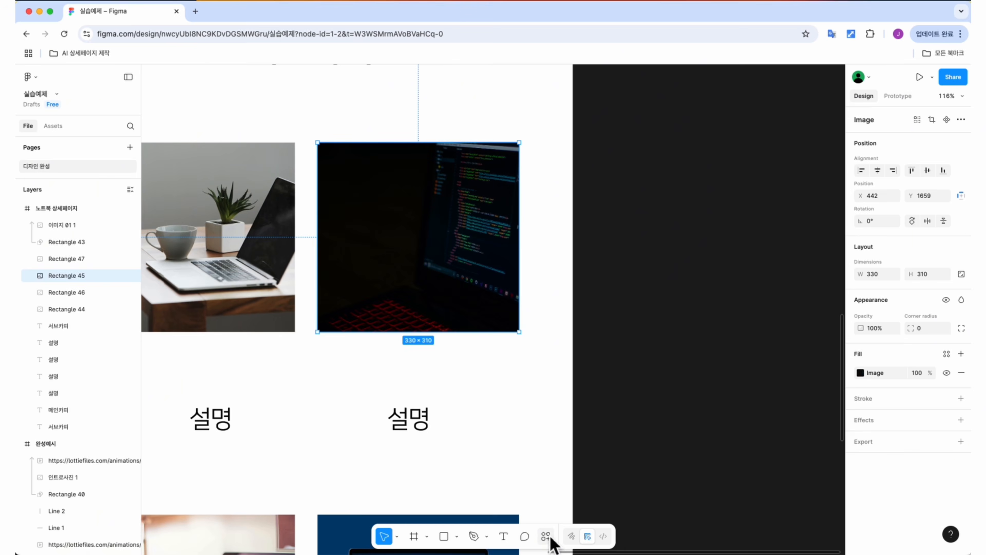
{"action": "left_click", "coordinate": [547, 537]}
{"action": "scroll", "coordinate": [579, 316], "scroll_direction": "down", "scroll_amount": 5}
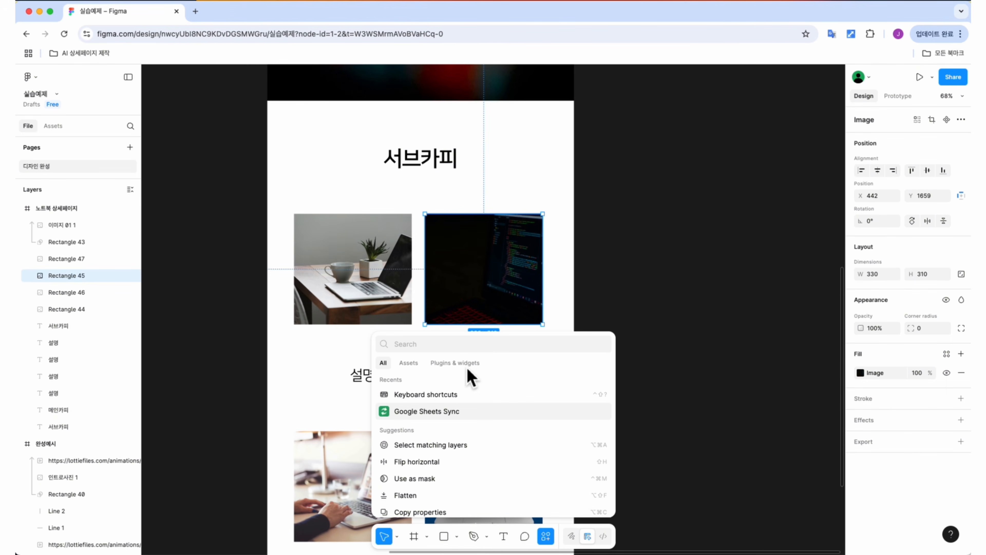
{"action": "left_click", "coordinate": [459, 363]}
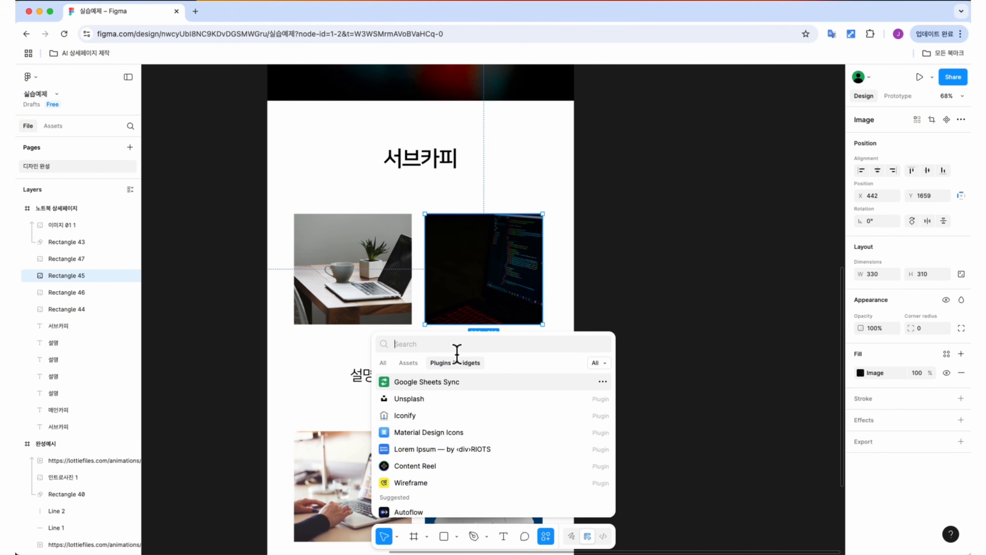
Search the plugins for "filter", run Filter / effects, and move its window beside the dark code image.
{"action": "type", "text": "ㄹ"}
{"action": "key", "text": "BackSpace"}
{"action": "type", "text": "f"}
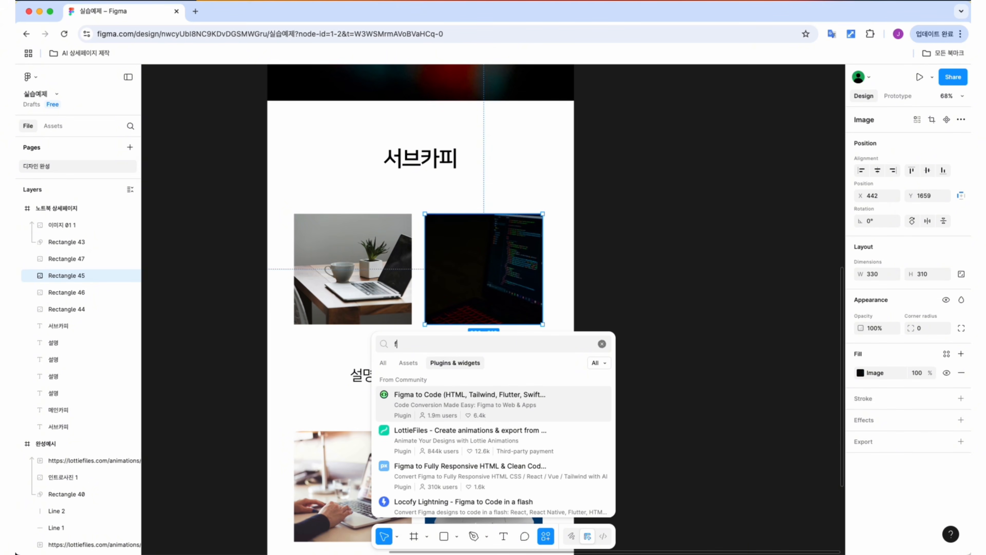
{"action": "type", "text": "ilter"}
{"action": "left_click", "coordinate": [433, 404]}
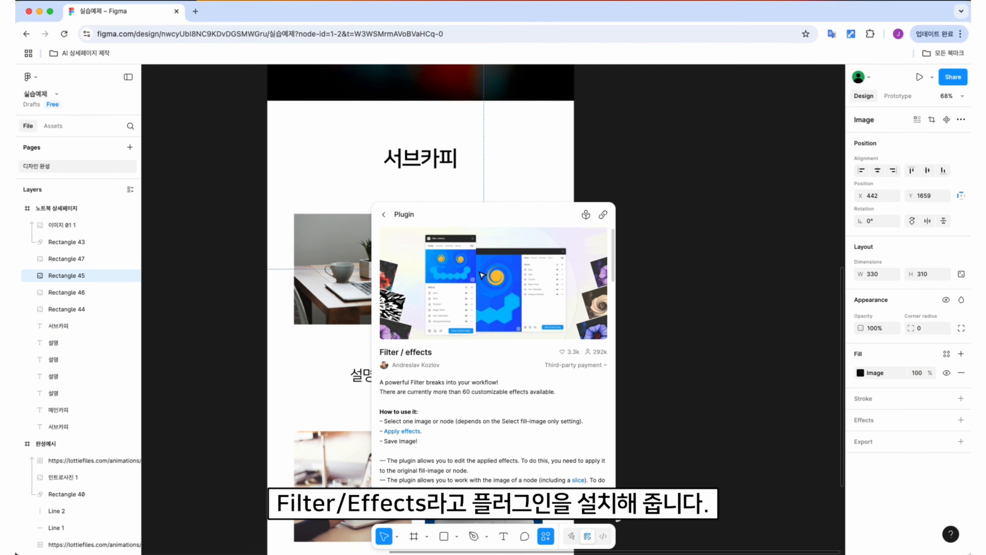
{"action": "left_click", "coordinate": [599, 503]}
{"action": "left_click_drag", "start_coordinate": [500, 209], "coordinate": [644, 201]}
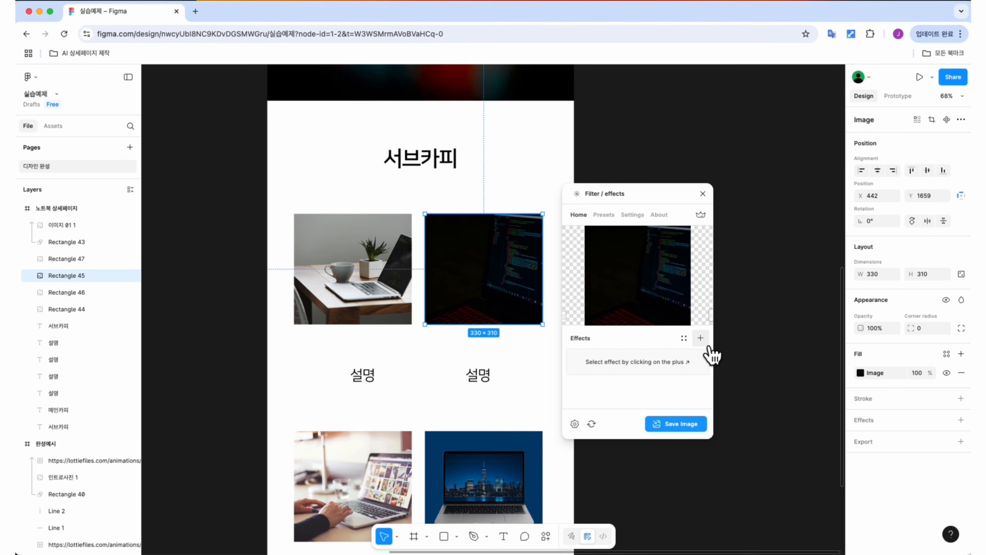
Browse the available effects, add Brightness / Contrast to the dark code image, and raise its brightness and contrast.
{"action": "left_click", "coordinate": [700, 338]}
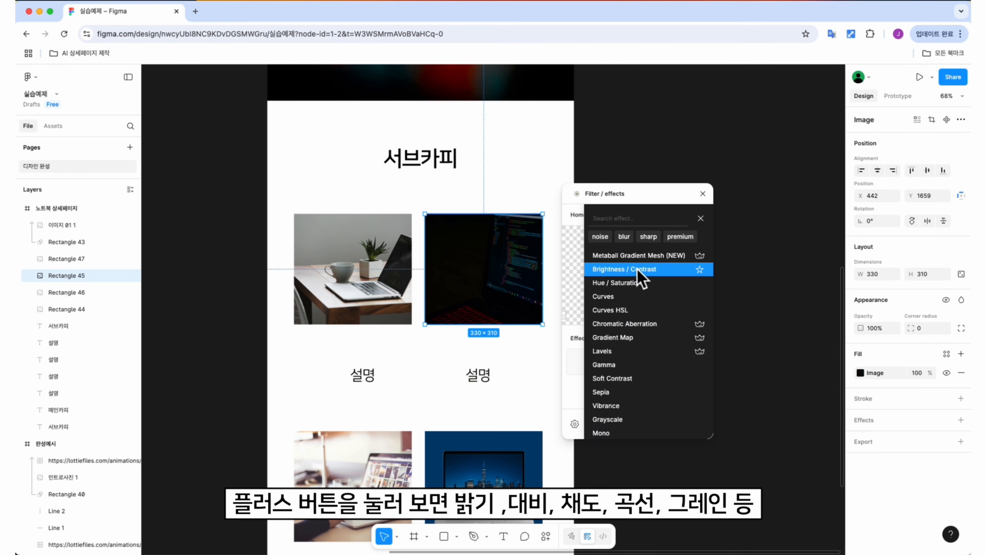
{"action": "scroll", "coordinate": [639, 387], "scroll_direction": "down", "scroll_amount": 10}
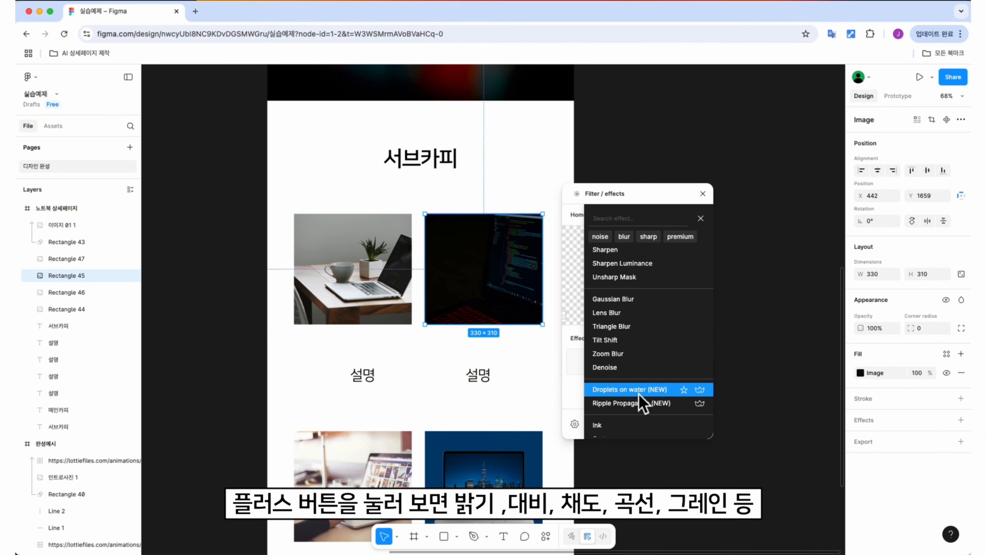
{"action": "scroll", "coordinate": [638, 393], "scroll_direction": "up", "scroll_amount": 1}
{"action": "scroll", "coordinate": [640, 400], "scroll_direction": "down", "scroll_amount": 2}
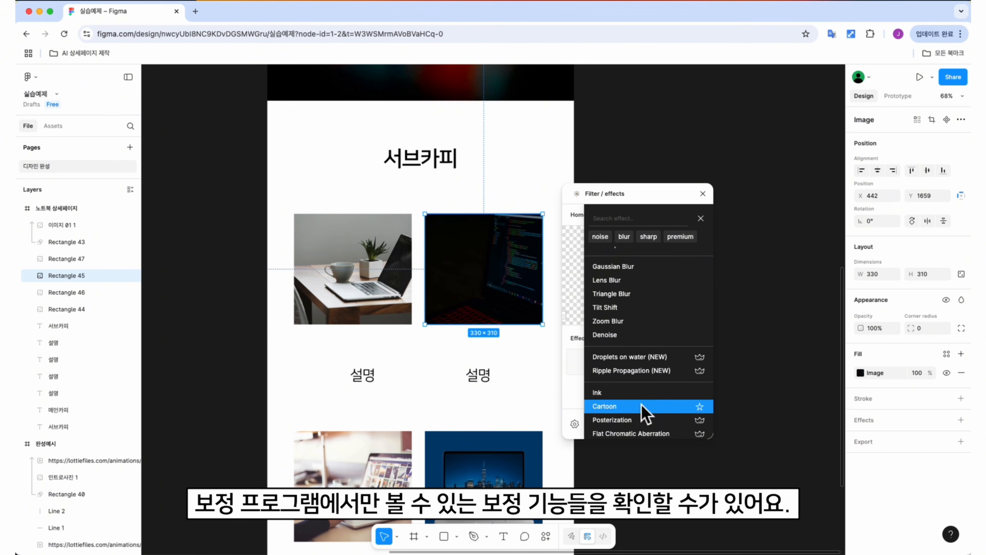
{"action": "scroll", "coordinate": [650, 400], "scroll_direction": "down", "scroll_amount": 10}
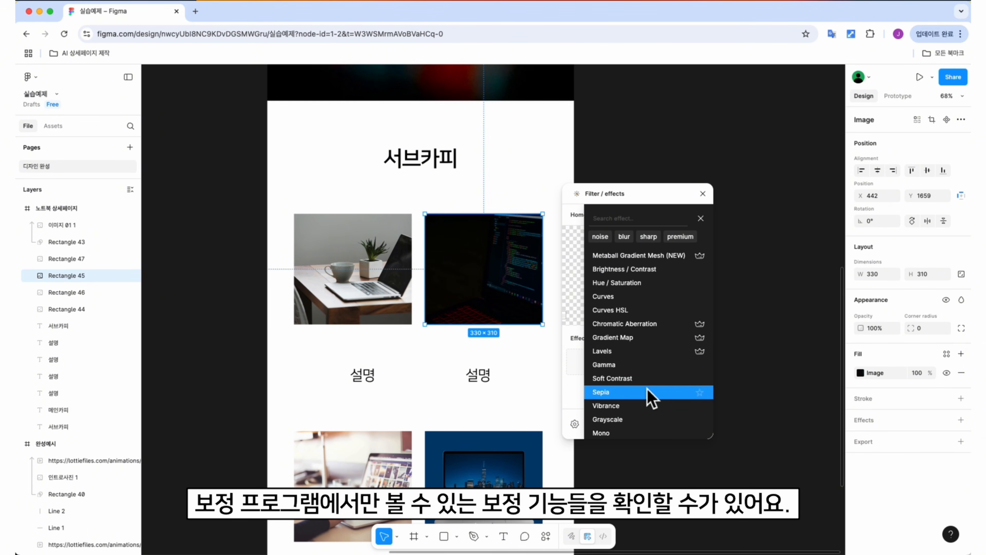
{"action": "left_click", "coordinate": [624, 270]}
{"action": "left_click_drag", "start_coordinate": [676, 394], "coordinate": [702, 393]}
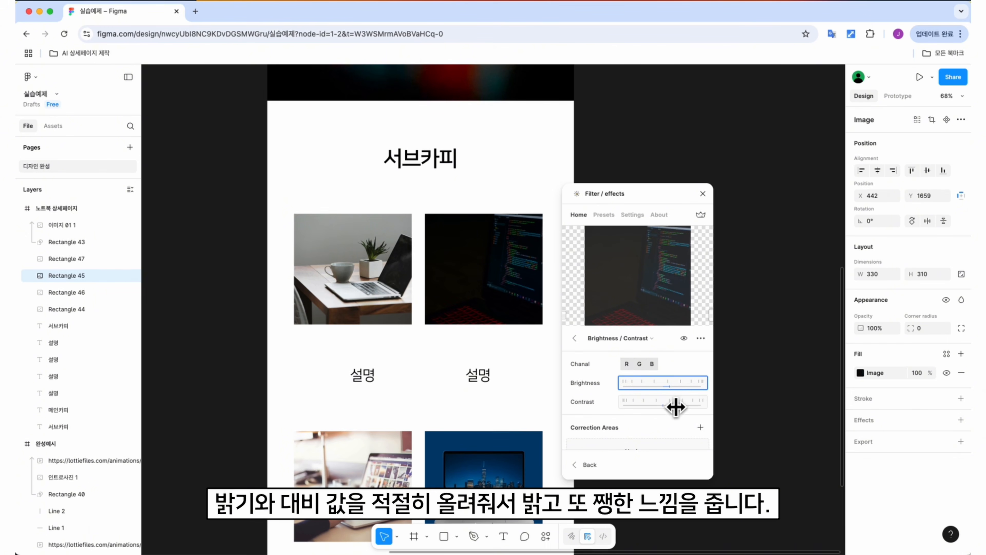
{"action": "left_click_drag", "start_coordinate": [660, 406], "coordinate": [682, 393]}
{"action": "left_click", "coordinate": [683, 395]}
{"action": "scroll", "coordinate": [678, 401], "scroll_direction": "down", "scroll_amount": 1}
{"action": "left_click", "coordinate": [590, 465]}
Add a Hue / Saturation effect to the code image and raise its saturation slightly.
{"action": "left_click", "coordinate": [701, 340]}
{"action": "left_click", "coordinate": [638, 298]}
{"action": "scroll", "coordinate": [667, 404], "scroll_direction": "down", "scroll_amount": 1}
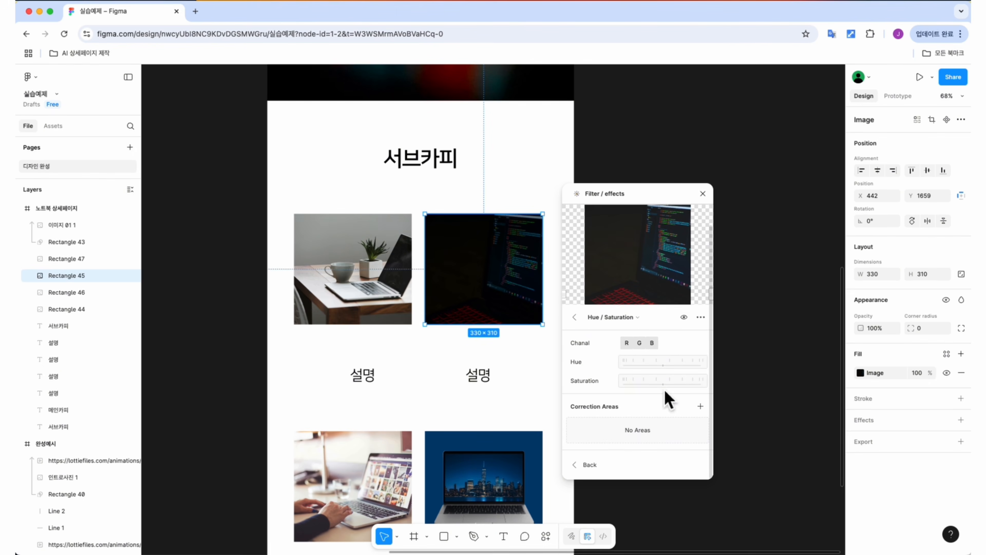
{"action": "left_click_drag", "start_coordinate": [646, 393], "coordinate": [613, 396]}
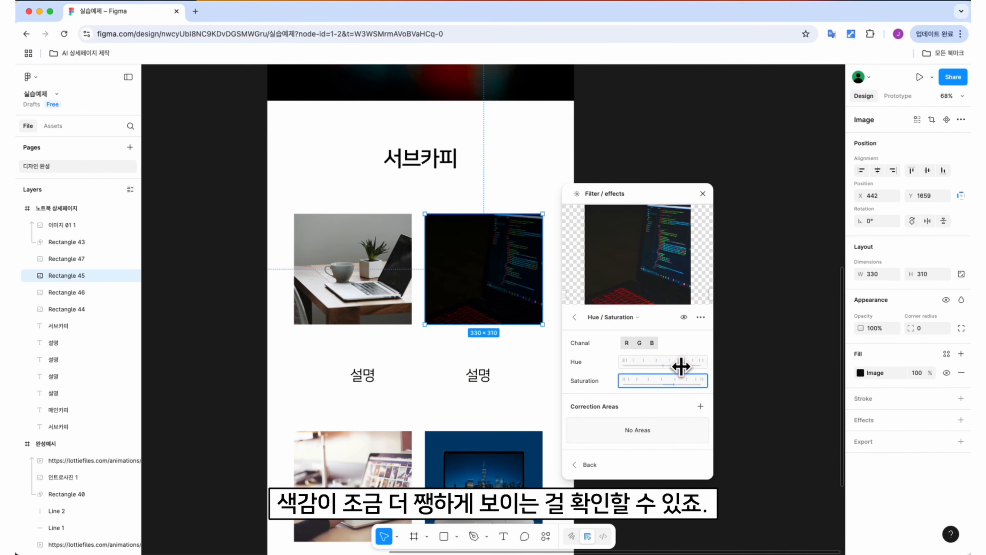
{"action": "left_click", "coordinate": [575, 317]}
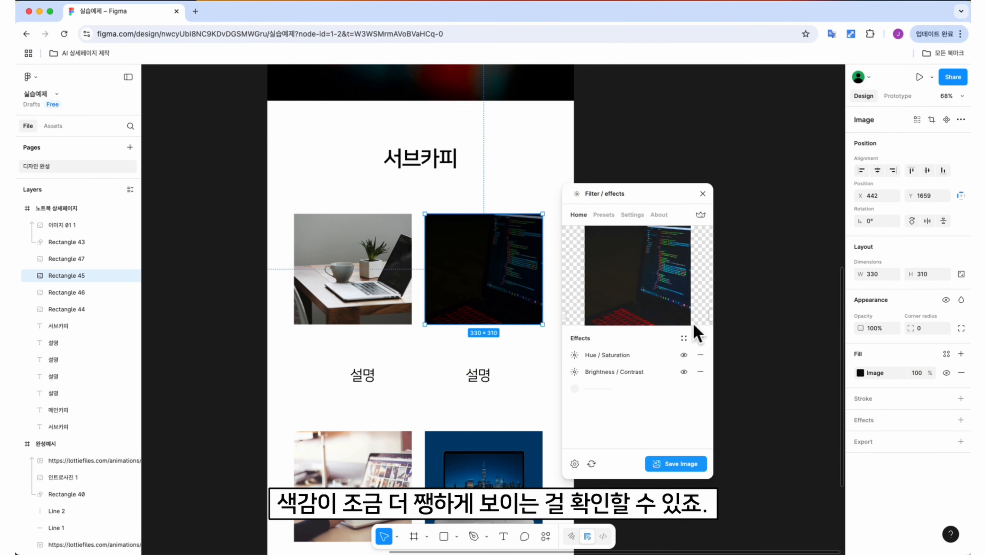
Add a Curves effect to the dark code image, shape the RGB curve with two points to brighten it, and return to the effects list.
{"action": "left_click", "coordinate": [703, 337]}
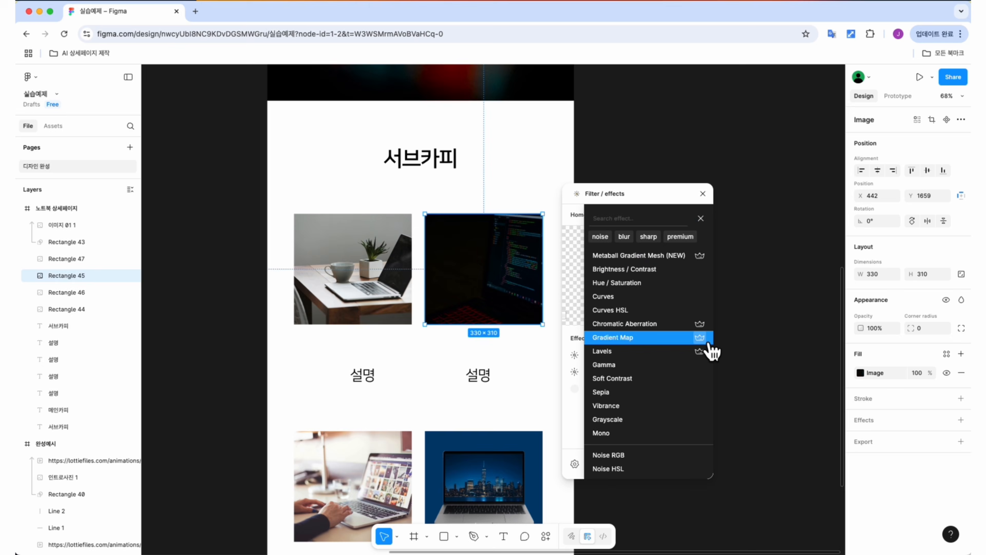
{"action": "left_click", "coordinate": [636, 297]}
{"action": "left_click", "coordinate": [660, 393]}
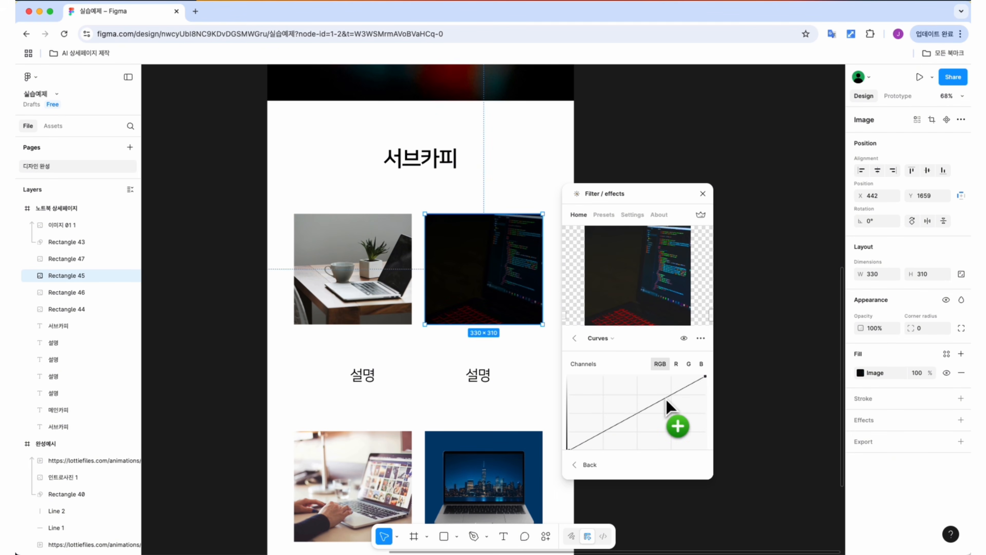
{"action": "left_click", "coordinate": [661, 401]}
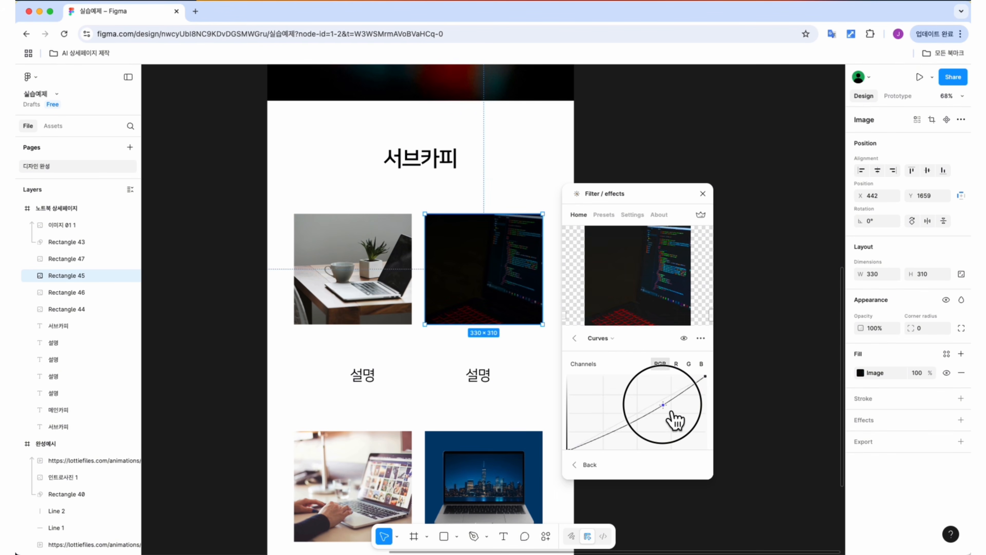
{"action": "left_click", "coordinate": [622, 420]}
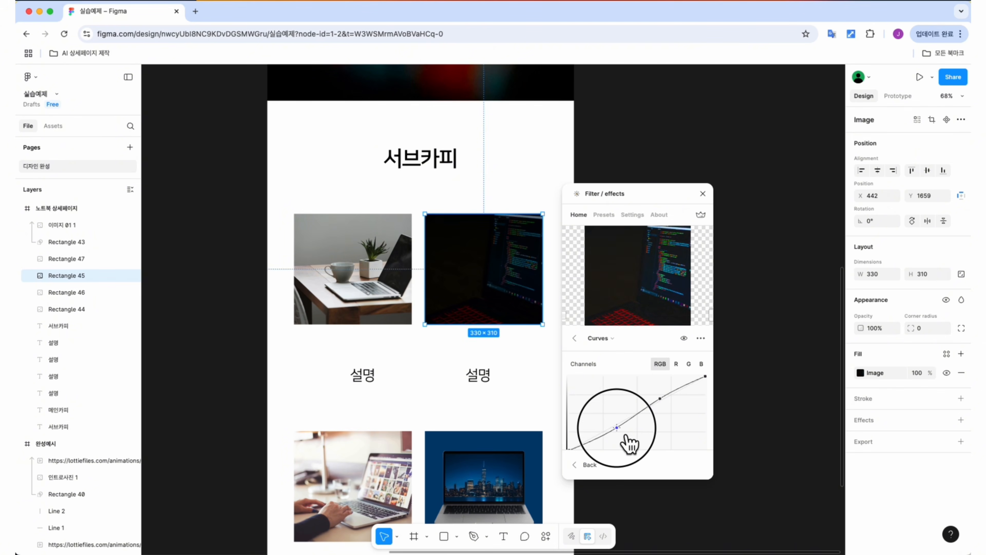
{"action": "left_click_drag", "start_coordinate": [631, 427], "coordinate": [630, 425]}
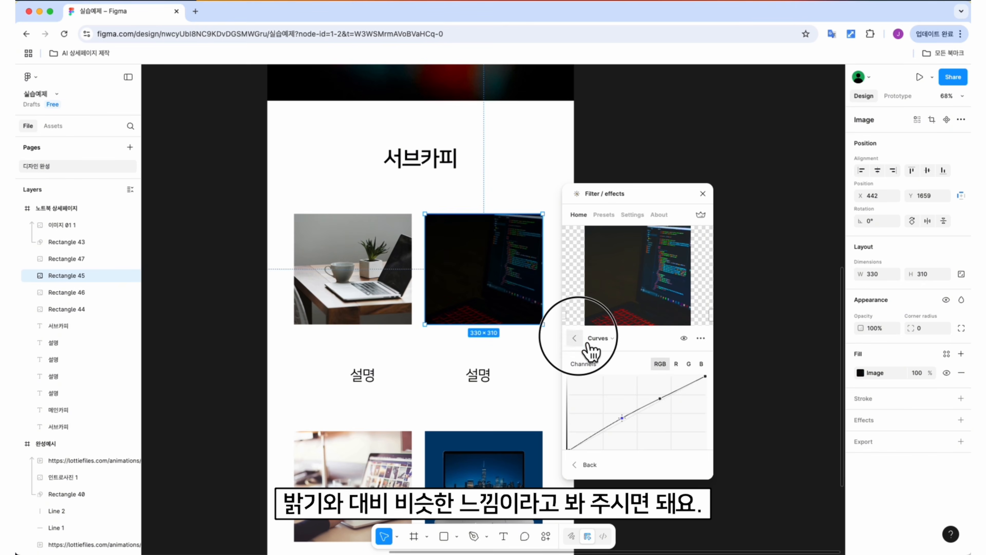
{"action": "left_click", "coordinate": [576, 338]}
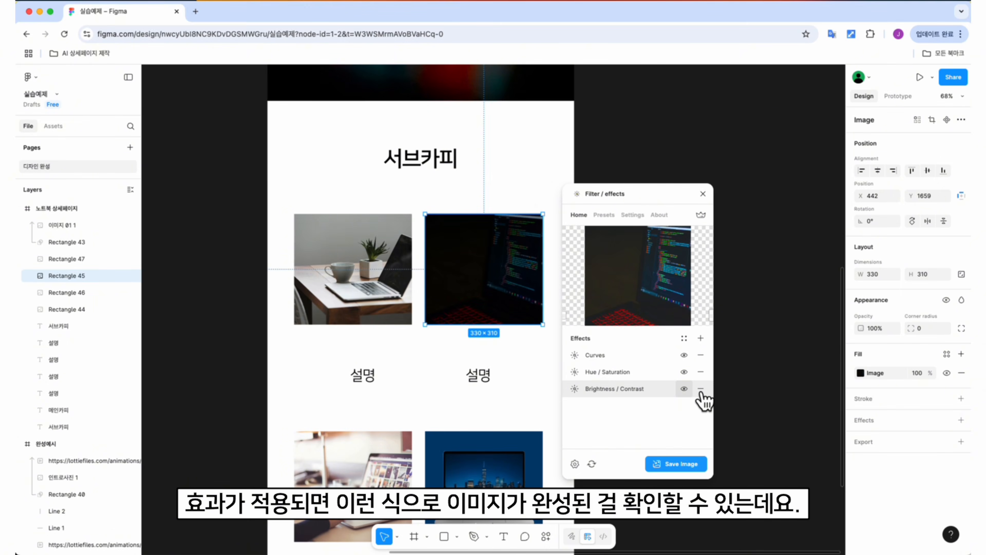
Compare the code image with Brightness / Contrast switched off and on again, save the corrected image, and close the plugin.
{"action": "left_click", "coordinate": [684, 389]}
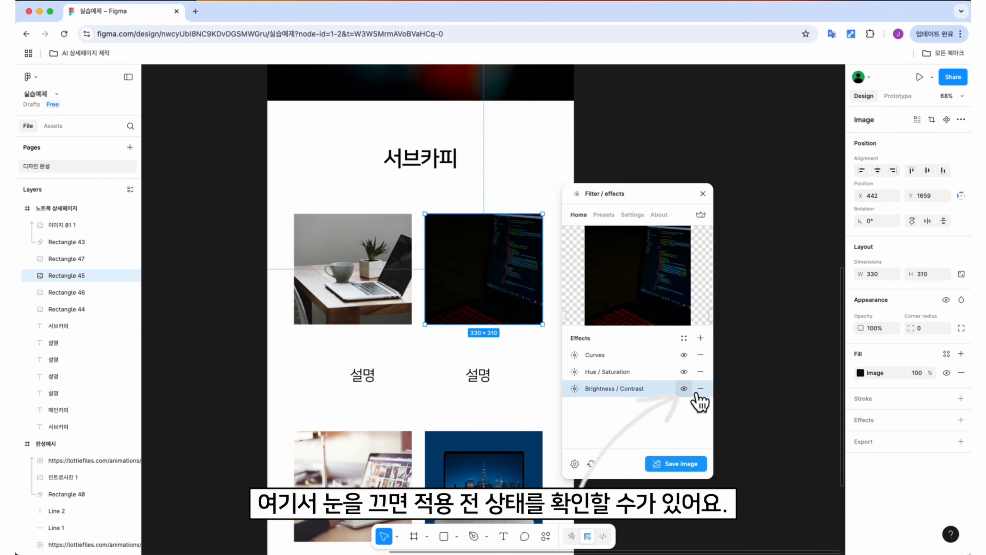
{"action": "left_click", "coordinate": [685, 388]}
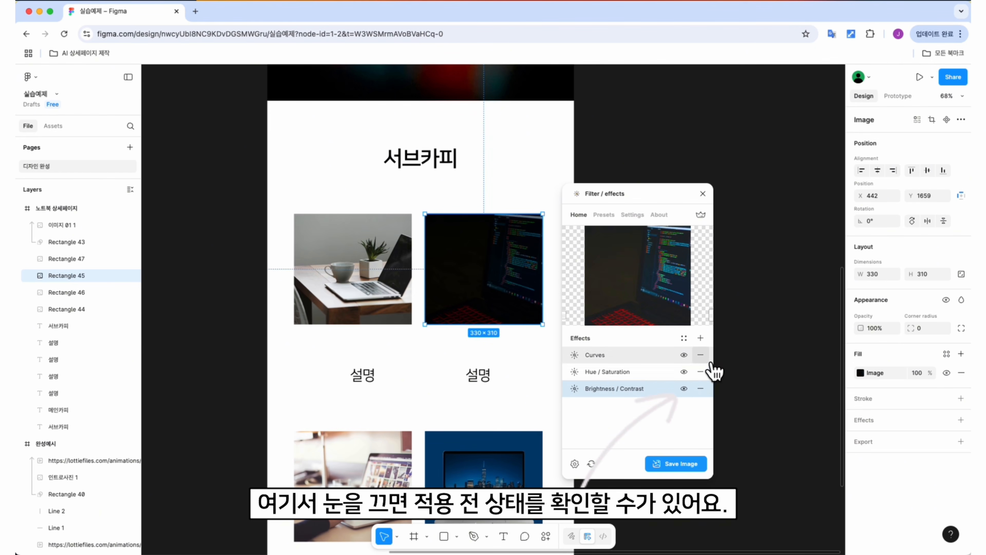
{"action": "left_click", "coordinate": [684, 468]}
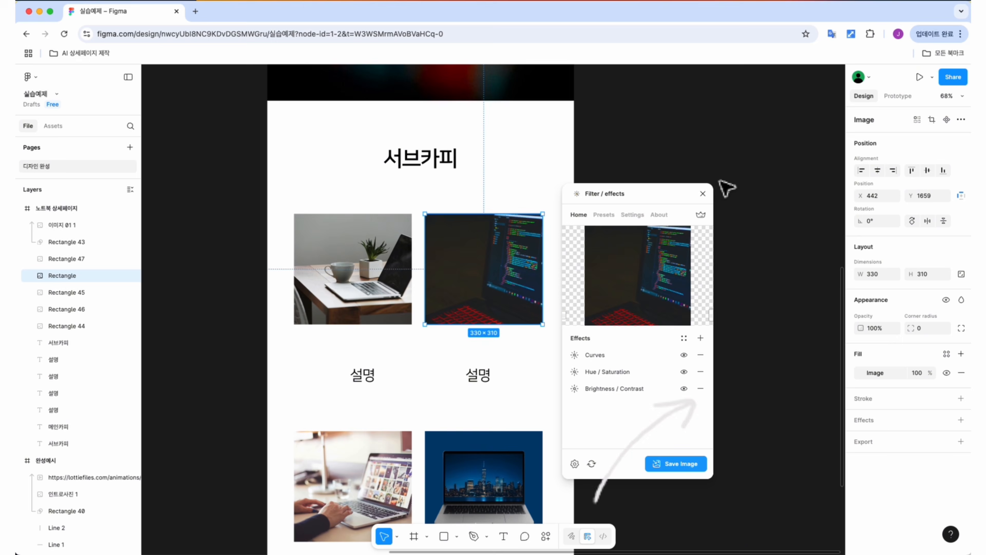
{"action": "left_click", "coordinate": [702, 194]}
{"action": "left_click", "coordinate": [607, 319]}
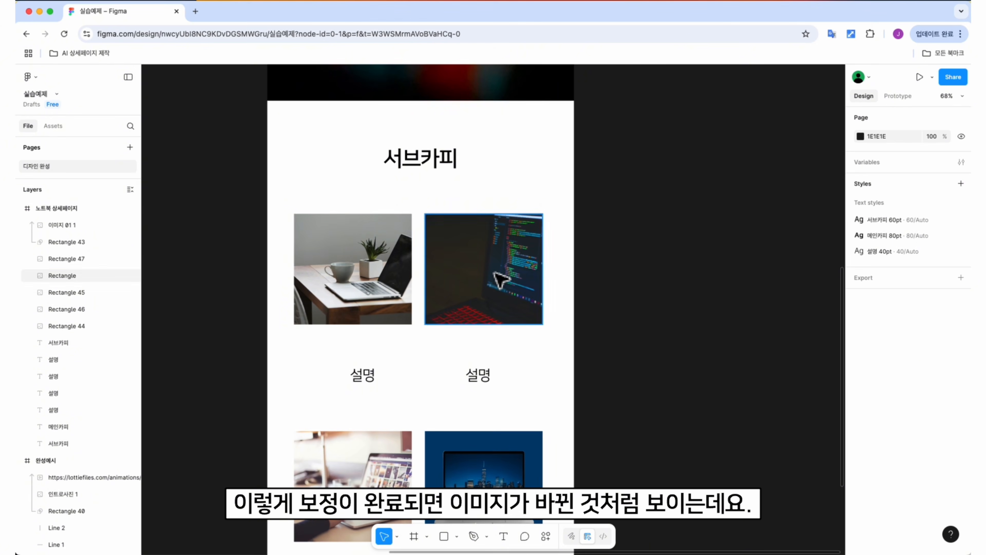
Remove the uncorrected code image from beneath the corrected copy, keeping the copy in its place in the upper row.
{"action": "scroll", "coordinate": [502, 279], "scroll_direction": "up", "scroll_amount": 3}
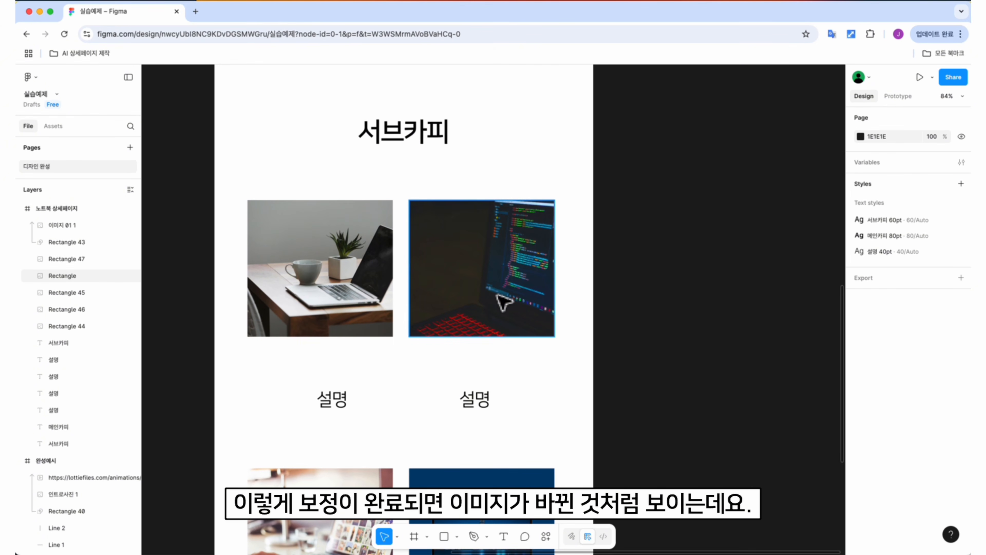
{"action": "left_click_drag", "start_coordinate": [503, 301], "coordinate": [472, 297]}
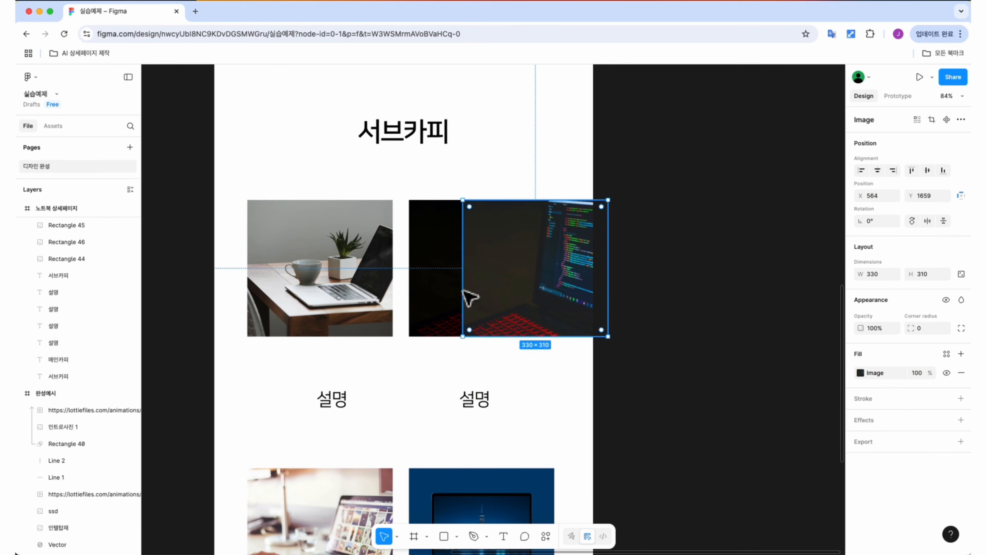
{"action": "key", "text": "super+z"}
{"action": "left_click", "coordinate": [455, 268]}
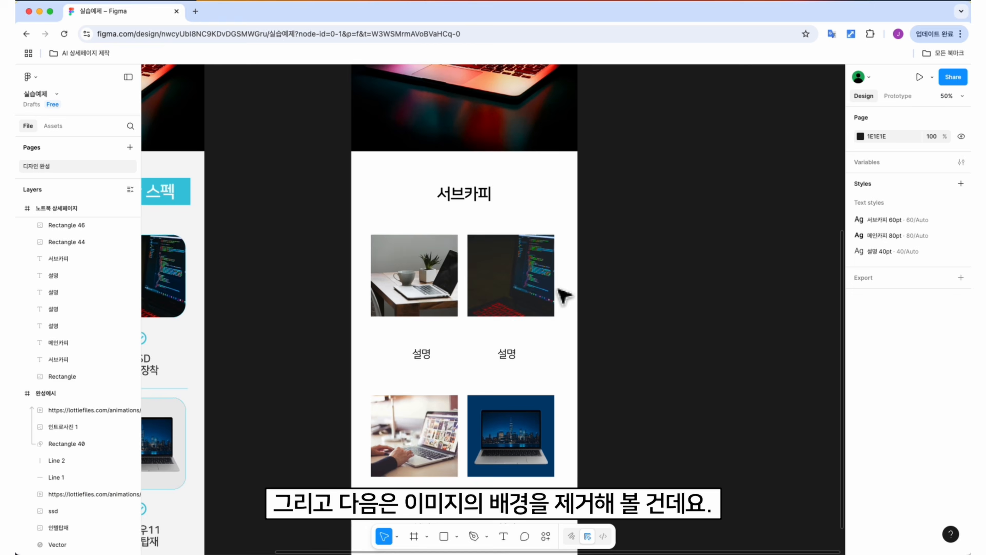
{"action": "scroll", "coordinate": [563, 319], "scroll_direction": "up", "scroll_amount": 3}
{"action": "scroll", "coordinate": [544, 346], "scroll_direction": "down", "scroll_amount": 5}
{"action": "left_click", "coordinate": [472, 349]}
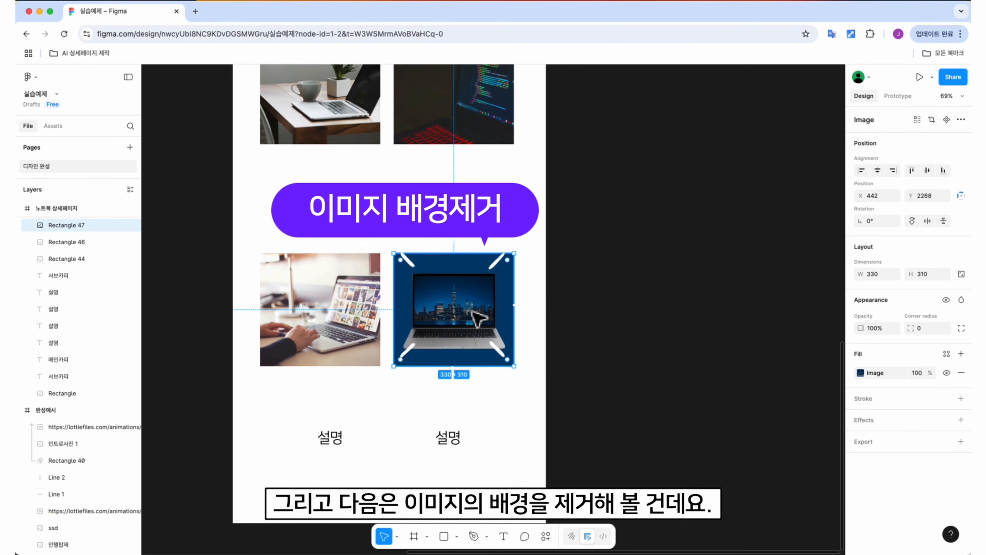
{"action": "scroll", "coordinate": [495, 326], "scroll_direction": "up", "scroll_amount": 3}
{"action": "scroll", "coordinate": [495, 326], "scroll_direction": "down", "scroll_amount": 3}
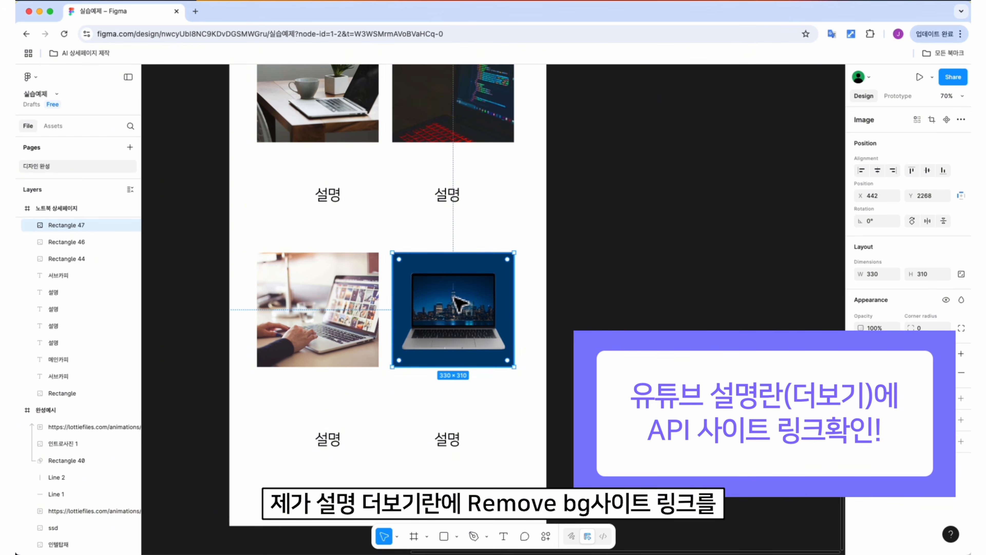
{"action": "left_click_drag", "start_coordinate": [460, 303], "coordinate": [637, 303]}
{"action": "scroll", "coordinate": [562, 264], "scroll_direction": "right", "scroll_amount": 5}
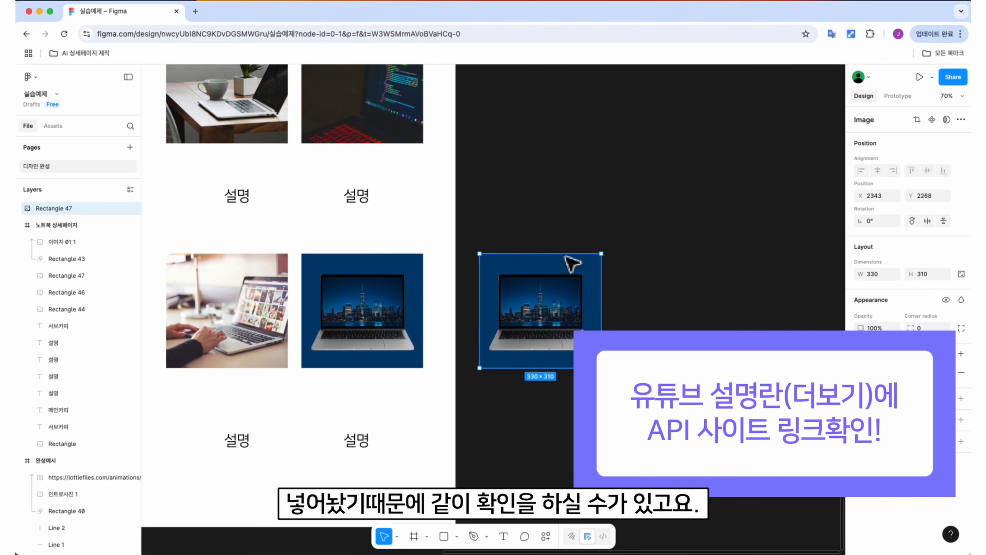
{"action": "key", "text": "Delete"}
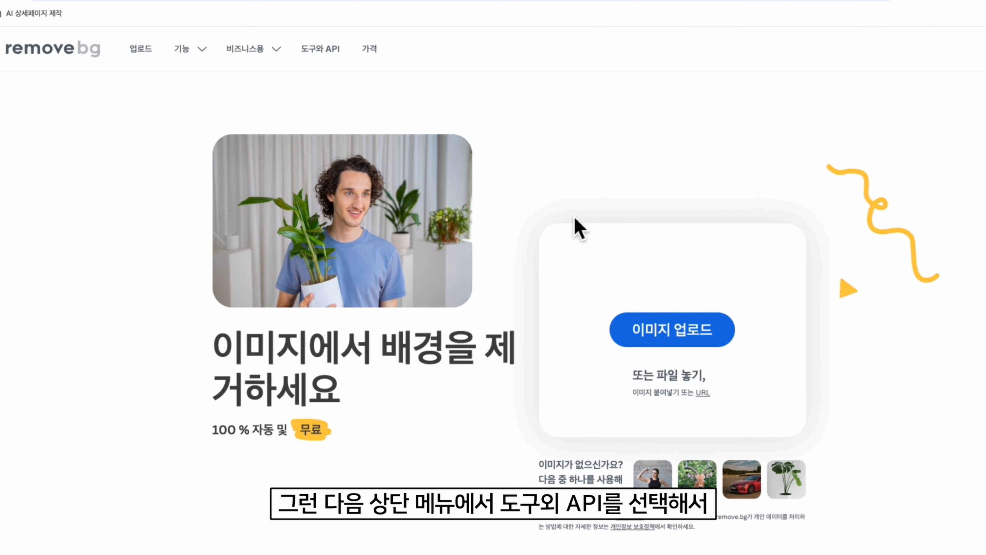
On the remove.bg site, open the Figma Plugin page from Tools & API and follow its API key link to the dashboard.
{"action": "left_click", "coordinate": [337, 51]}
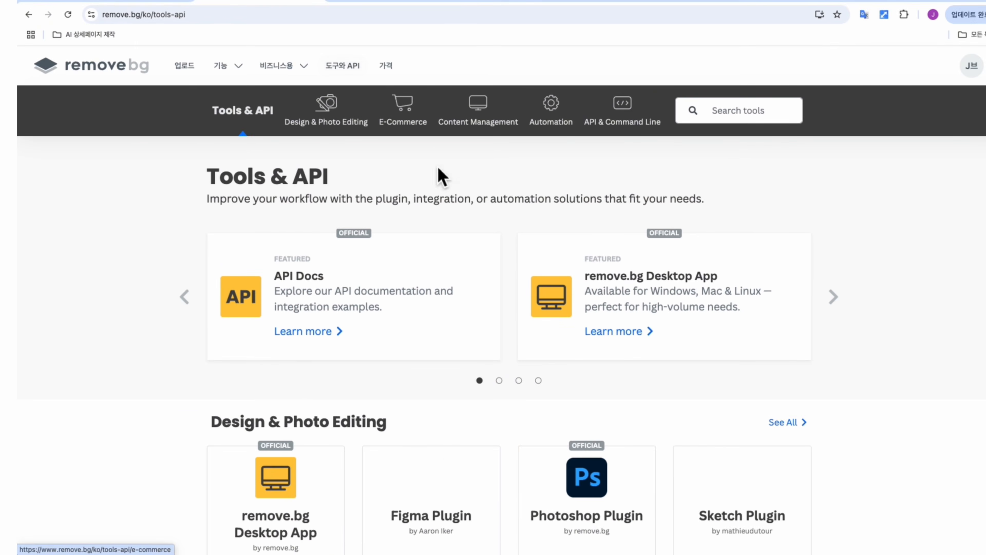
{"action": "scroll", "coordinate": [743, 179], "scroll_direction": "down", "scroll_amount": 5}
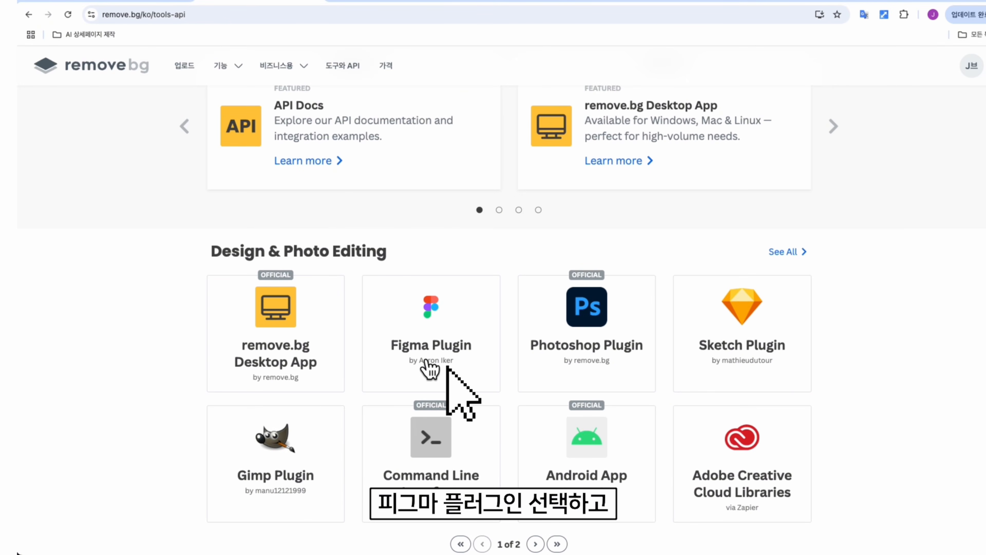
{"action": "left_click", "coordinate": [429, 367]}
{"action": "scroll", "coordinate": [620, 253], "scroll_direction": "down", "scroll_amount": 5}
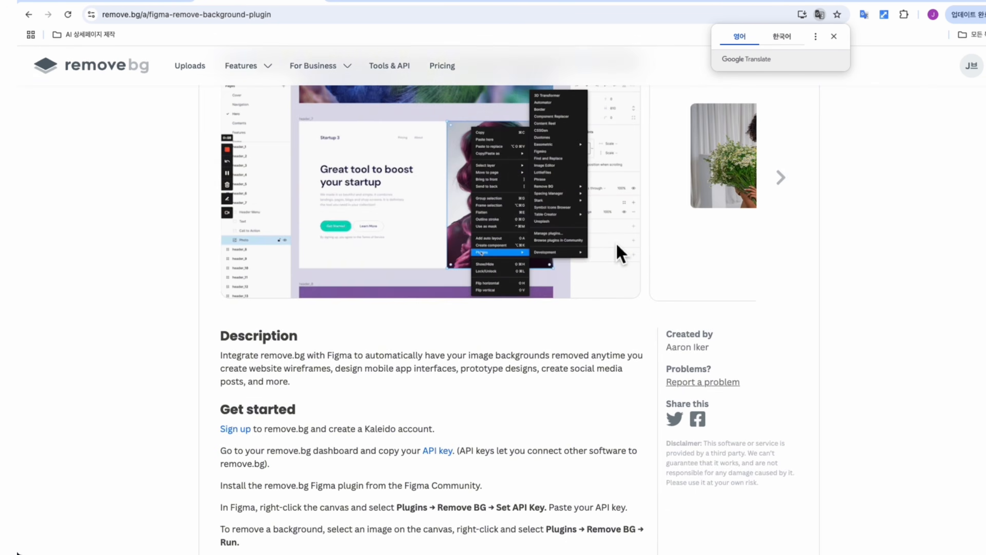
{"action": "scroll", "coordinate": [544, 272], "scroll_direction": "down", "scroll_amount": 3}
{"action": "left_click", "coordinate": [442, 267]}
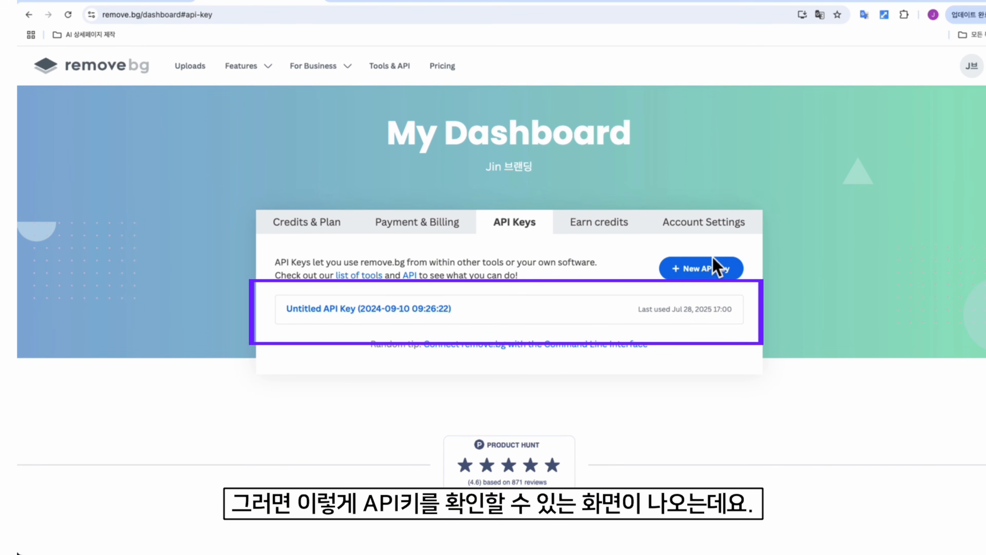
Open the existing API key entry on the dashboard, copy the API key, and close its dialog.
{"action": "left_click", "coordinate": [453, 322]}
{"action": "left_click", "coordinate": [597, 332]}
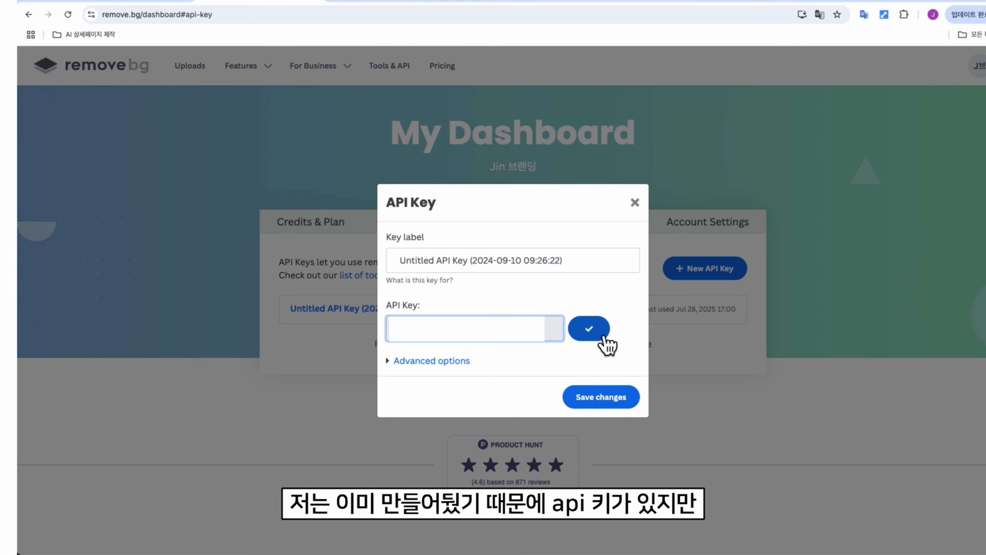
{"action": "left_click", "coordinate": [634, 202]}
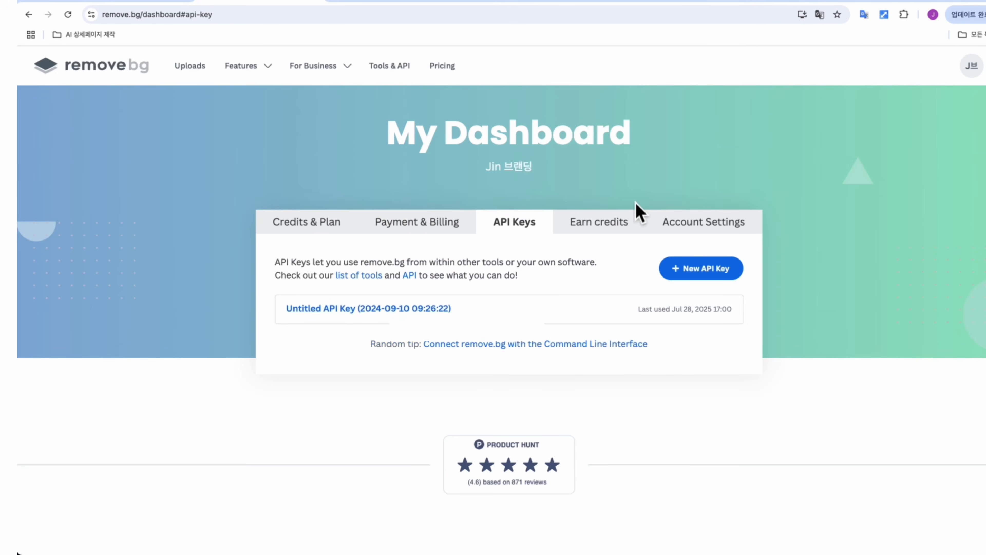
Switch back to the Figma design file, deselect the image, and search the plugins and widgets for "remove bg".
{"action": "left_click", "coordinate": [121, 4]}
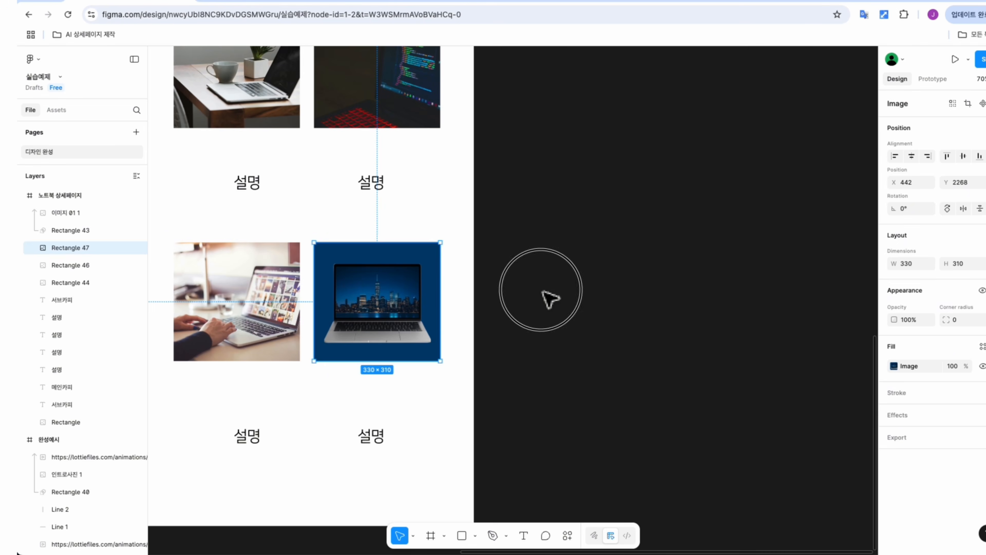
{"action": "left_click", "coordinate": [549, 299]}
{"action": "left_click", "coordinate": [568, 538]}
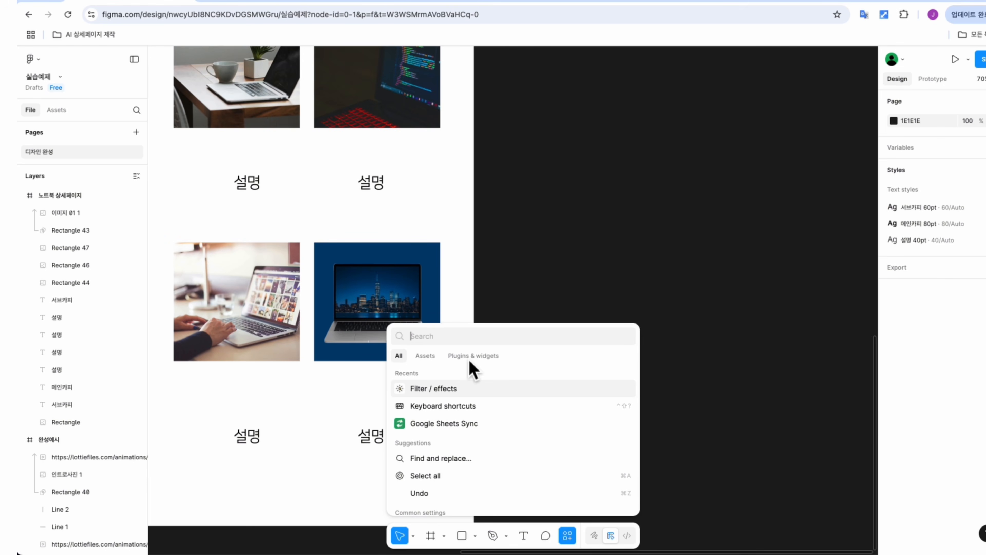
{"action": "left_click", "coordinate": [470, 354]}
{"action": "type", "text": "dem"}
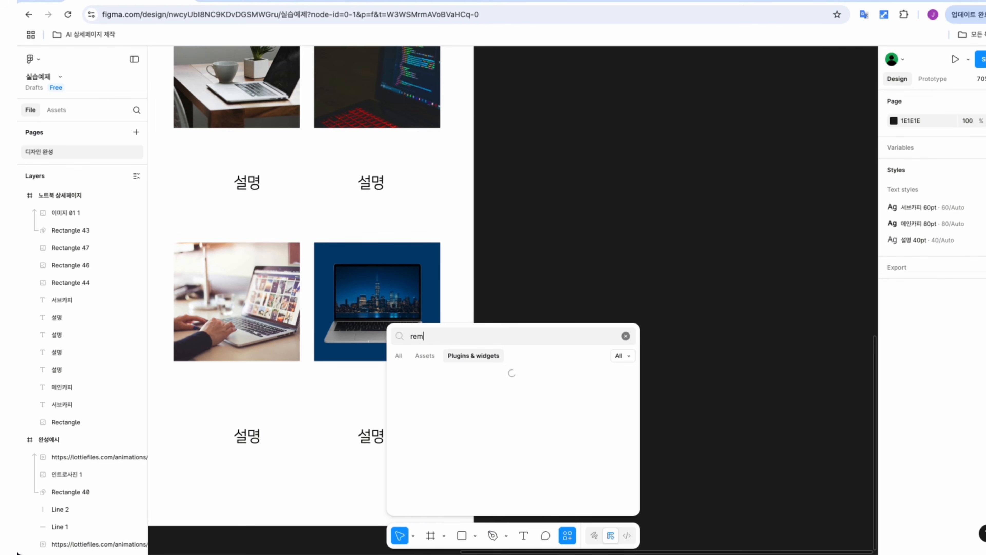
{"action": "type", "text": "ove bg"}
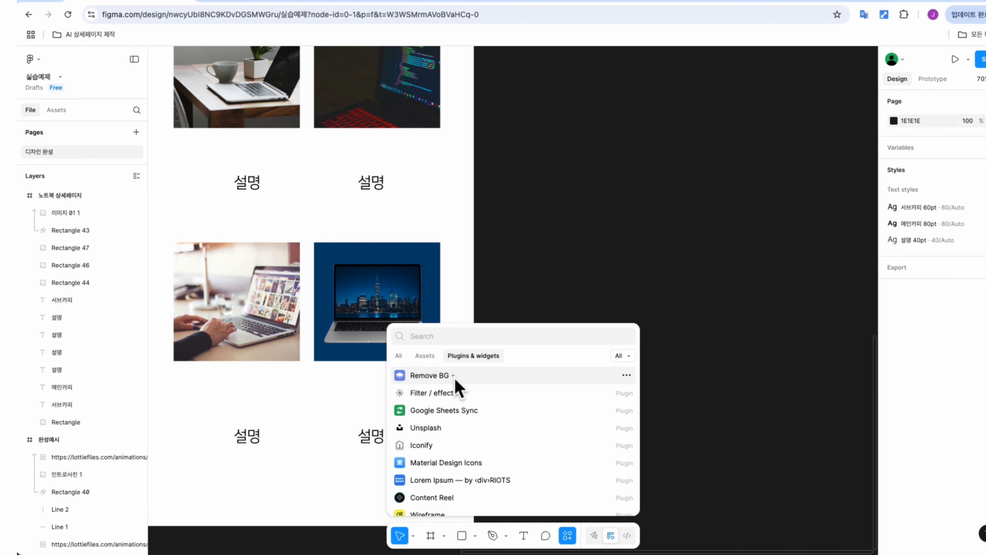
Open the Set API Key option of the Remove BG plugin, paste the API key, and save it.
{"action": "left_click", "coordinate": [456, 377]}
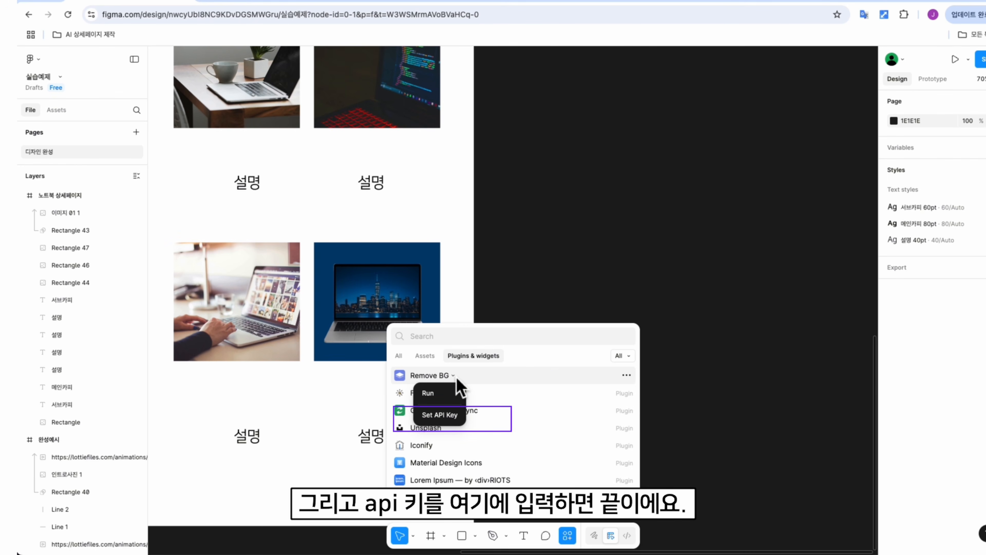
{"action": "left_click", "coordinate": [437, 419]}
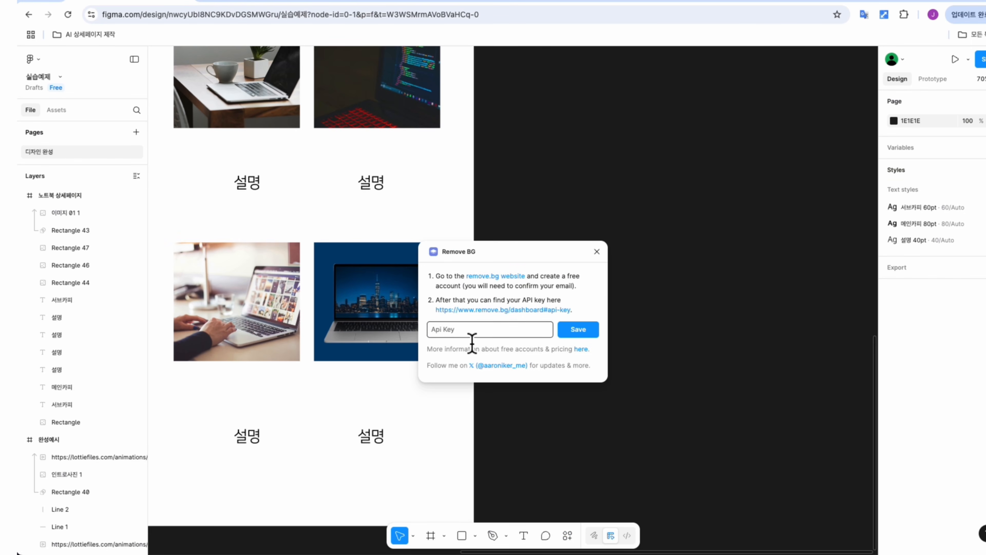
{"action": "left_click", "coordinate": [577, 329]}
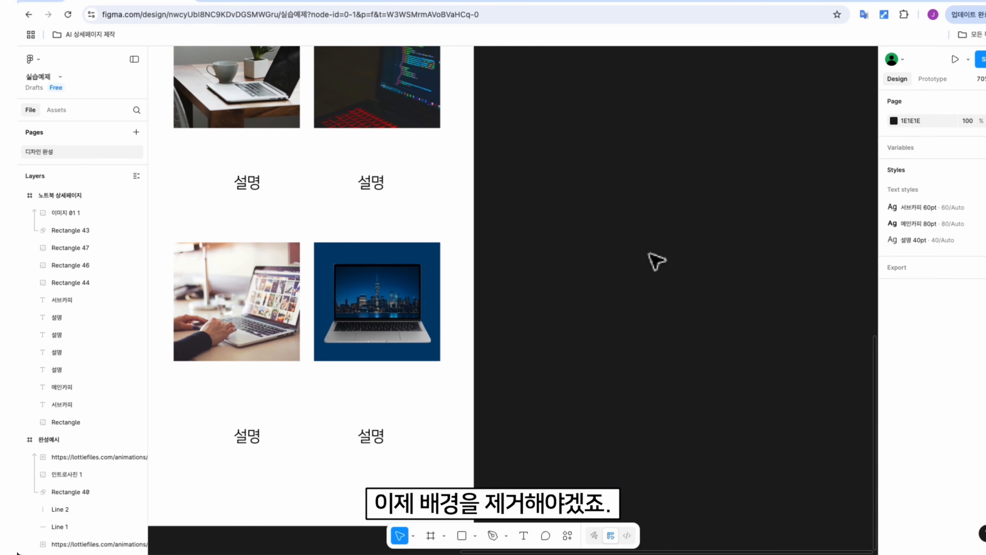
Remove the blue background from the laptop image in the lower row by running the Remove BG plugin on it.
{"action": "left_click", "coordinate": [389, 322]}
{"action": "right_click", "coordinate": [407, 300]}
{"action": "mouse_move", "coordinate": [451, 430]}
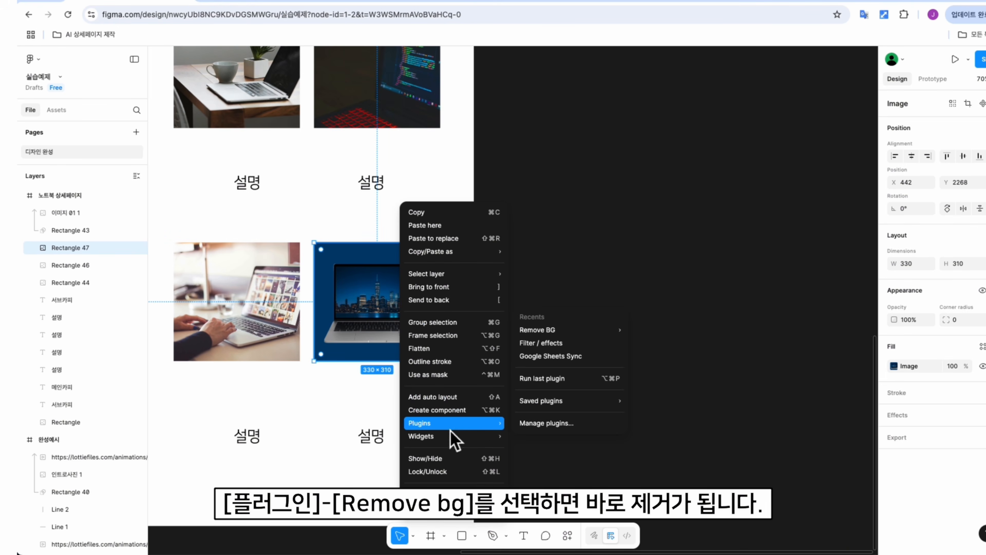
{"action": "mouse_move", "coordinate": [551, 334]}
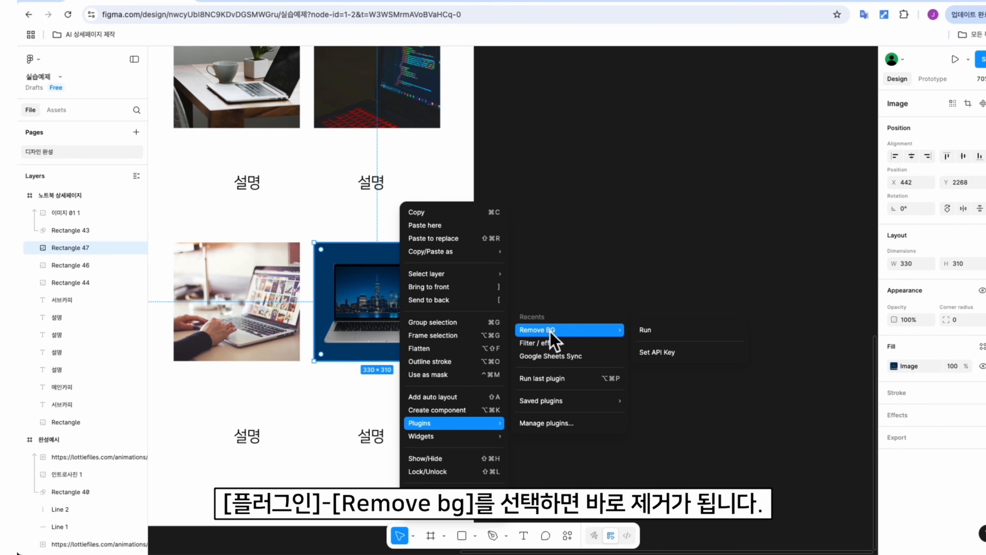
{"action": "left_click", "coordinate": [657, 331]}
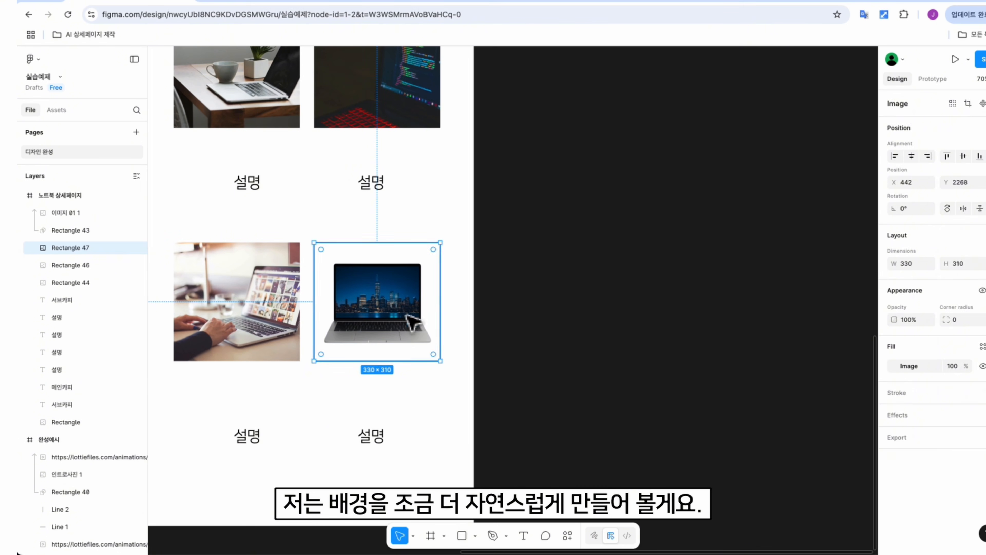
Draw a 330 × 309 rectangle, place it over the cut-out laptop image, and move its layer out of the mask to just above Rectangle 47.
{"action": "left_click", "coordinate": [585, 347]}
{"action": "key", "text": "r"}
{"action": "left_click_drag", "start_coordinate": [174, 243], "coordinate": [299, 361]}
{"action": "left_click_drag", "start_coordinate": [177, 297], "coordinate": [317, 297]}
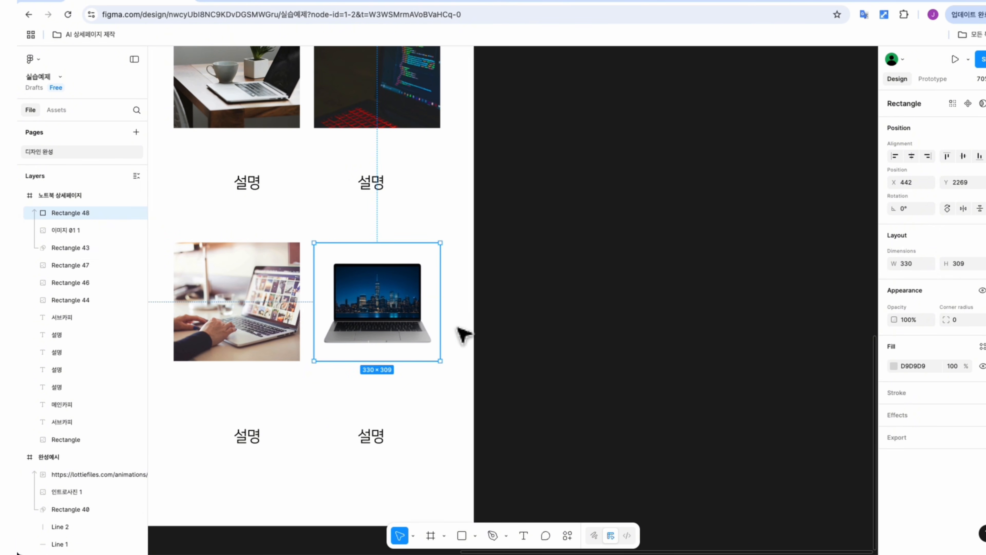
{"action": "left_click_drag", "start_coordinate": [79, 214], "coordinate": [79, 258]}
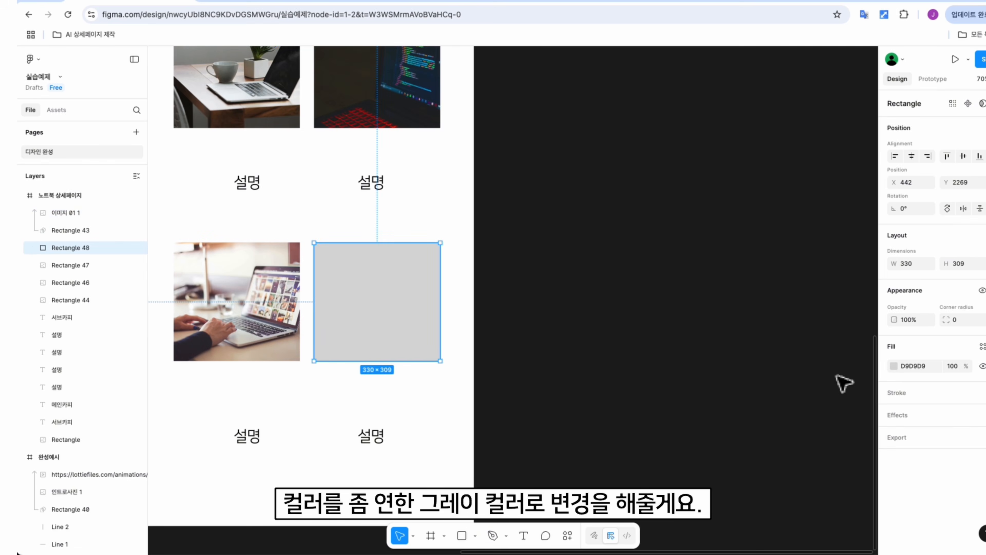
Set the new rectangle's fill to light grey F7F7F7 and send it to the back, behind the cut-out laptop.
{"action": "left_click", "coordinate": [893, 365]}
{"action": "left_click_drag", "start_coordinate": [761, 359], "coordinate": [753, 340]}
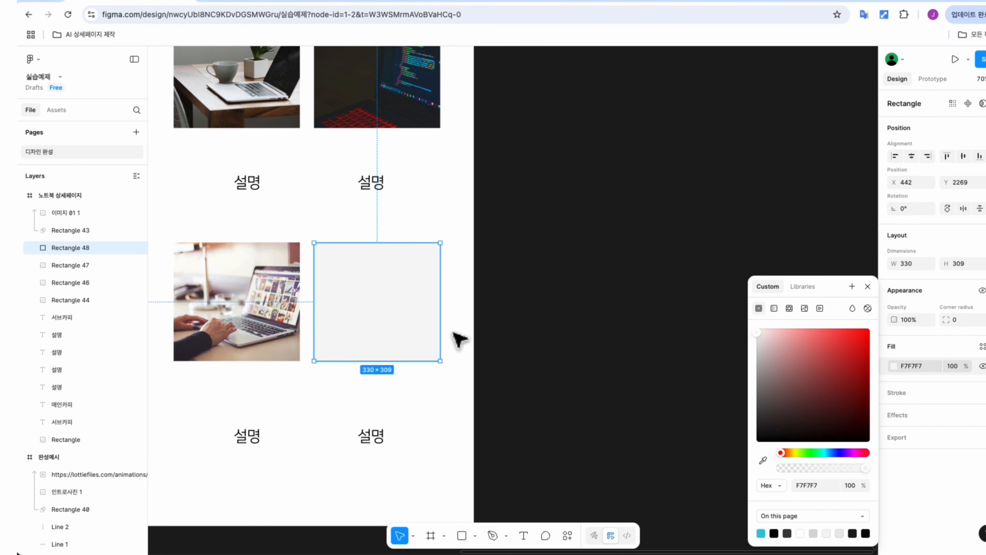
{"action": "left_click", "coordinate": [622, 322]}
{"action": "left_click", "coordinate": [373, 325]}
{"action": "right_click", "coordinate": [372, 323]}
{"action": "left_click", "coordinate": [406, 303]}
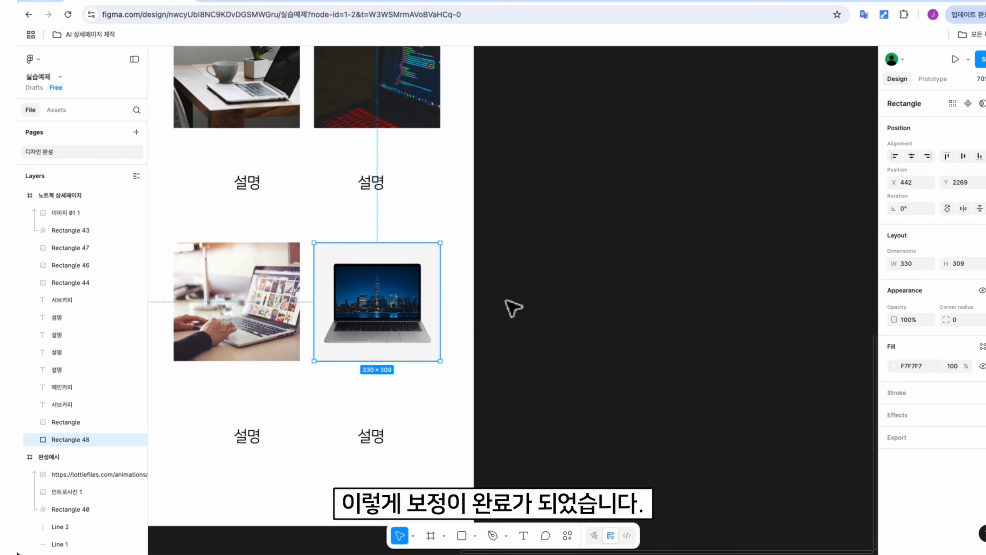
{"action": "left_click", "coordinate": [576, 317]}
Round the corners of all four grid images together, trying a corner radius of 50 and settling on 20.
{"action": "scroll", "coordinate": [574, 316], "scroll_direction": "down", "scroll_amount": 3}
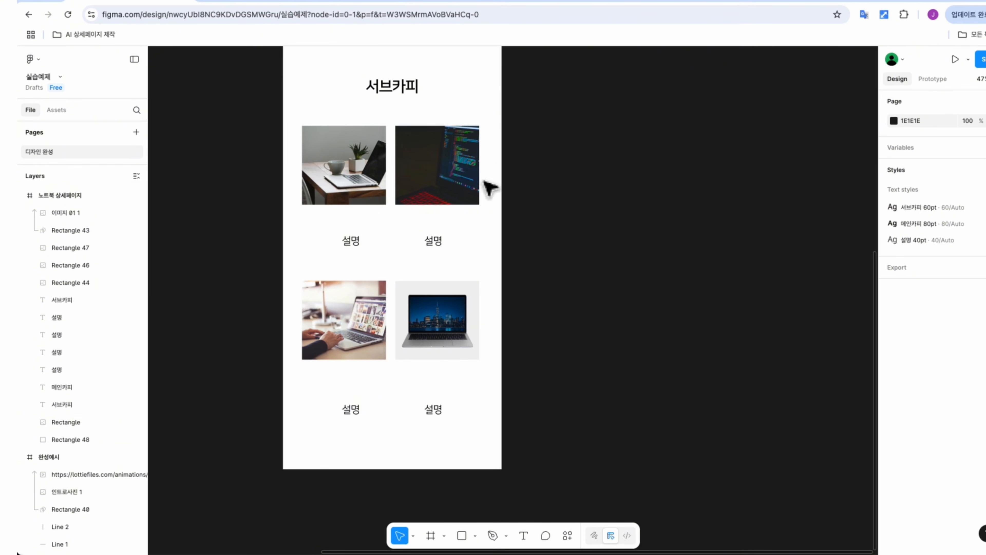
{"action": "scroll", "coordinate": [433, 159], "scroll_direction": "up", "scroll_amount": 3}
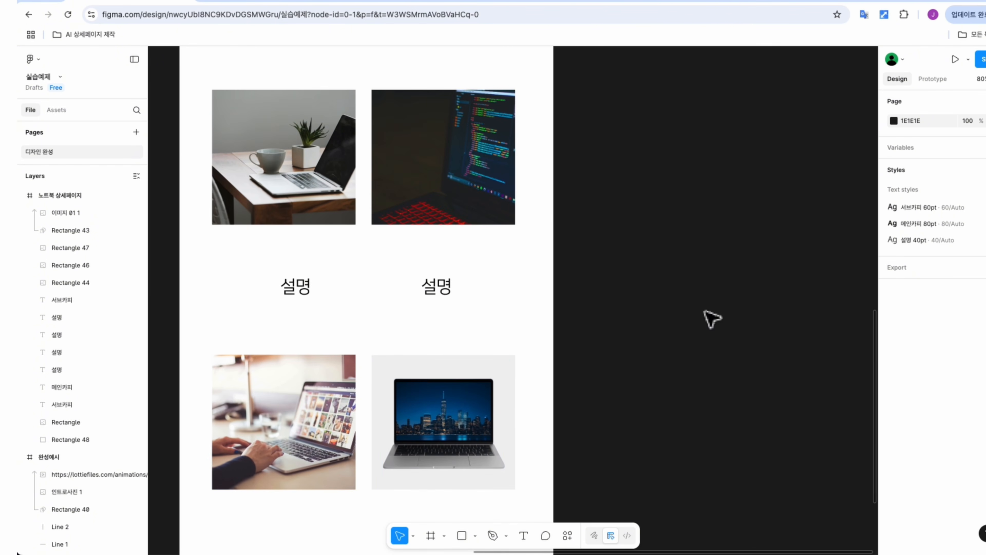
{"action": "scroll", "coordinate": [505, 412], "scroll_direction": "down", "scroll_amount": 3}
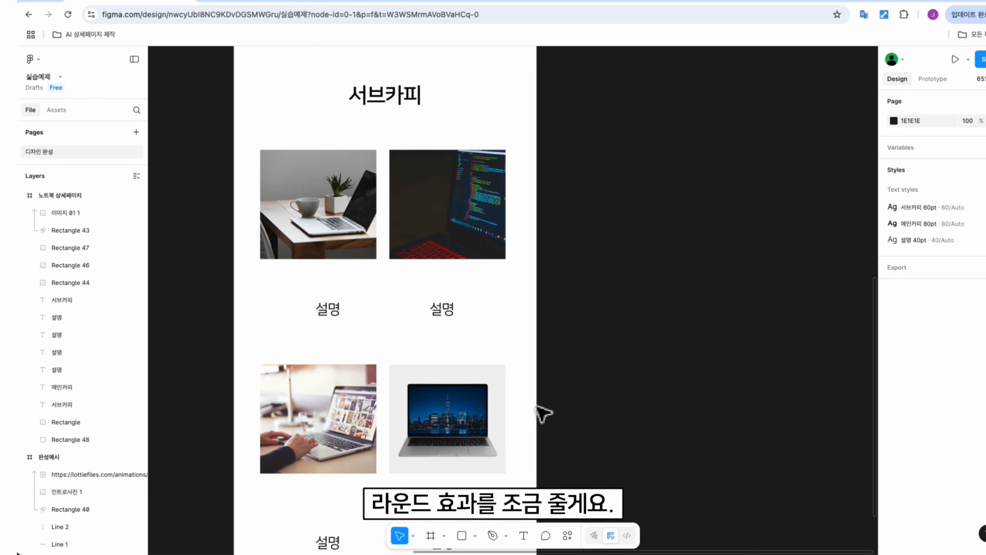
{"action": "scroll", "coordinate": [539, 412], "scroll_direction": "down", "scroll_amount": 3}
{"action": "scroll", "coordinate": [521, 391], "scroll_direction": "up", "scroll_amount": 3}
{"action": "left_click", "coordinate": [335, 212]}
{"action": "left_click", "coordinate": [466, 220], "text": "shift"}
{"action": "left_click", "coordinate": [464, 375], "text": "shift"}
{"action": "left_click", "coordinate": [334, 416], "text": "shift"}
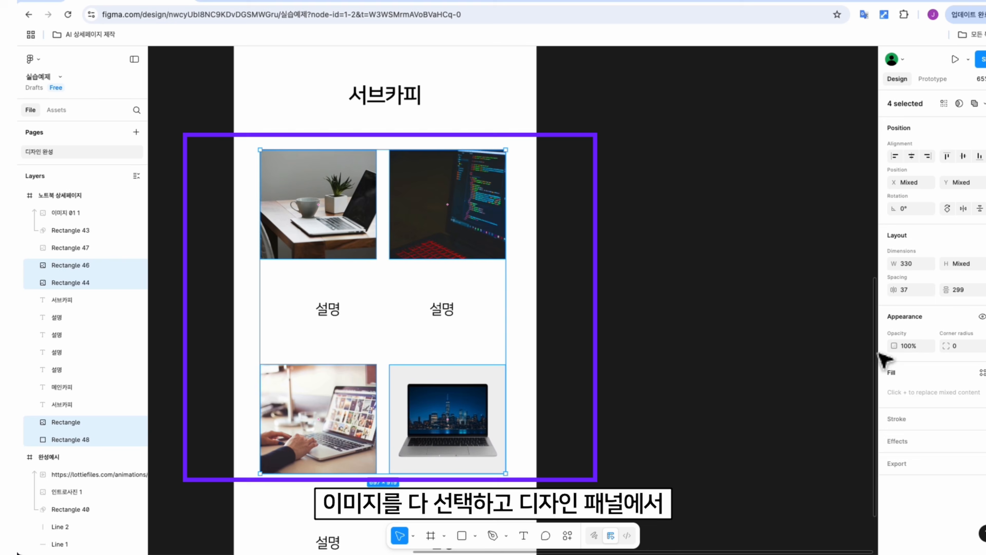
{"action": "left_click", "coordinate": [968, 349]}
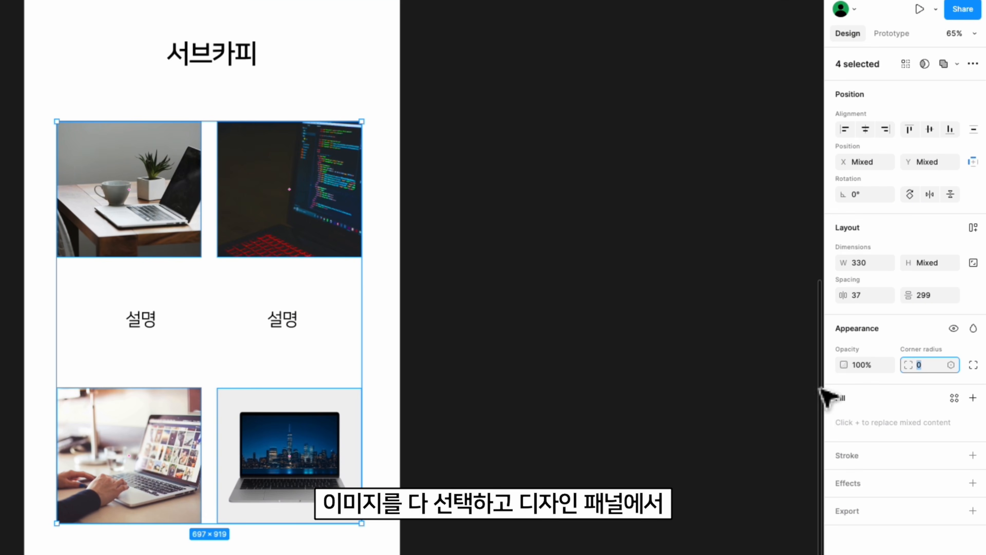
{"action": "type", "text": "50"}
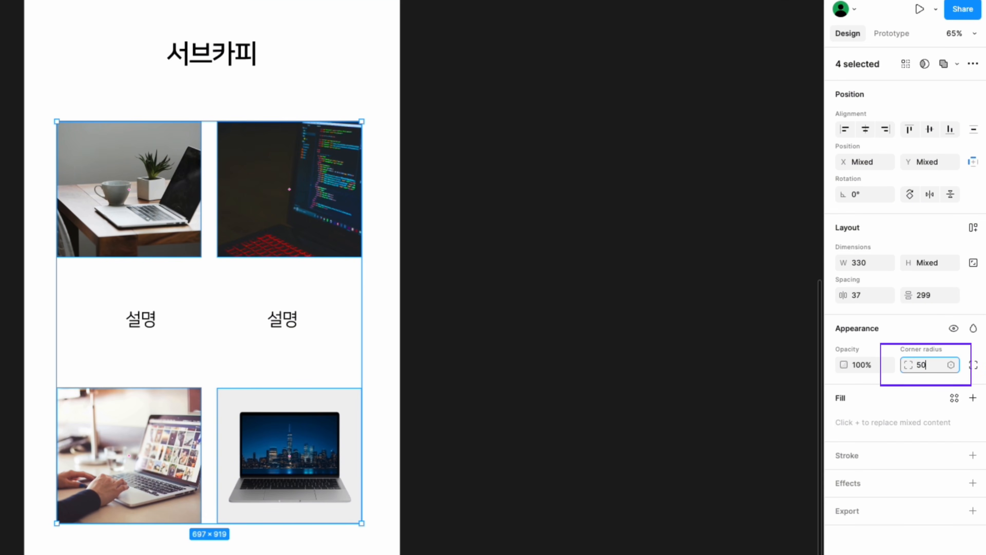
{"action": "key", "text": "Return"}
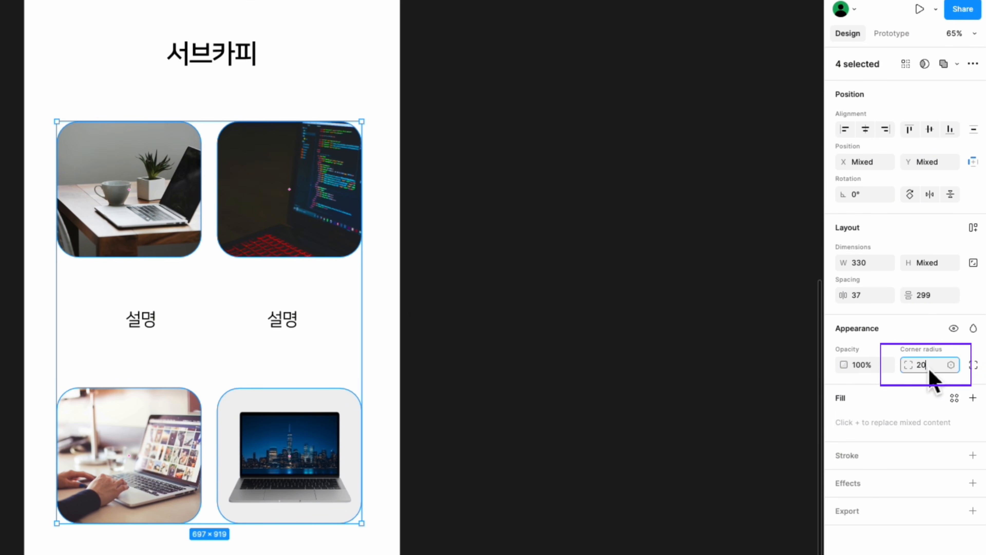
{"action": "type", "text": "20"}
{"action": "key", "text": "Return"}
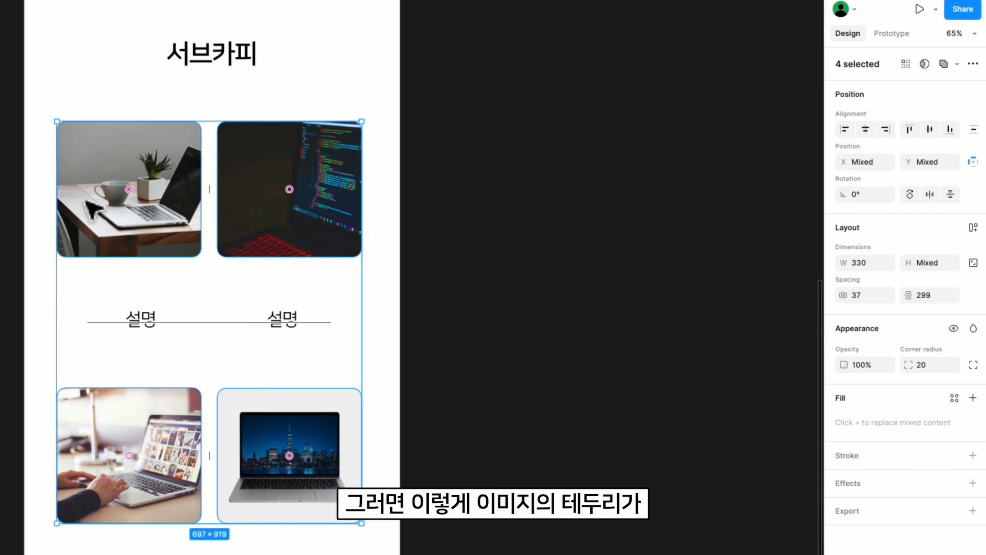
{"action": "left_click", "coordinate": [626, 348]}
{"action": "scroll", "coordinate": [517, 367], "scroll_direction": "down", "scroll_amount": 2}
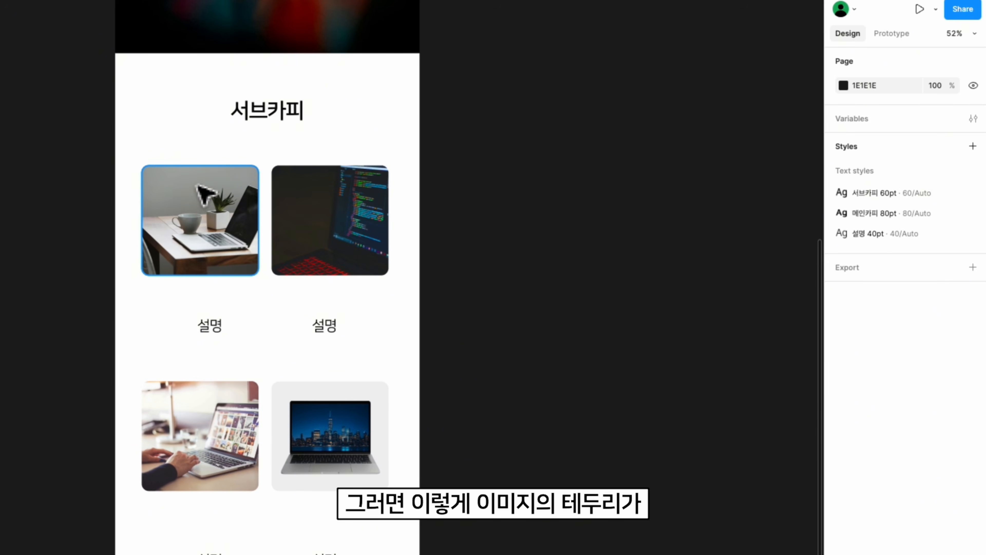
{"action": "left_click", "coordinate": [202, 194]}
{"action": "left_click", "coordinate": [310, 192], "text": "shift"}
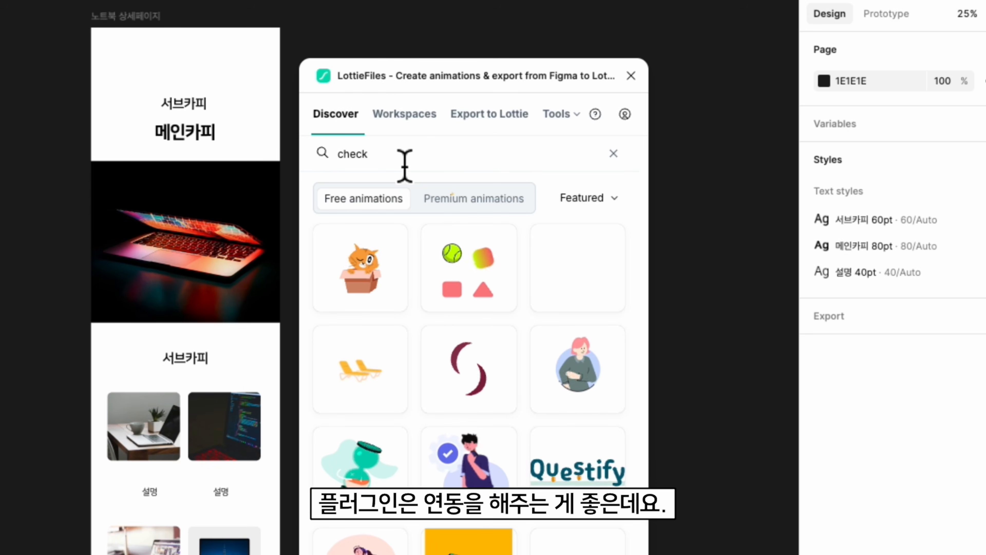
Browse the free LottieFiles animations found for "check".
{"action": "key", "text": "Return"}
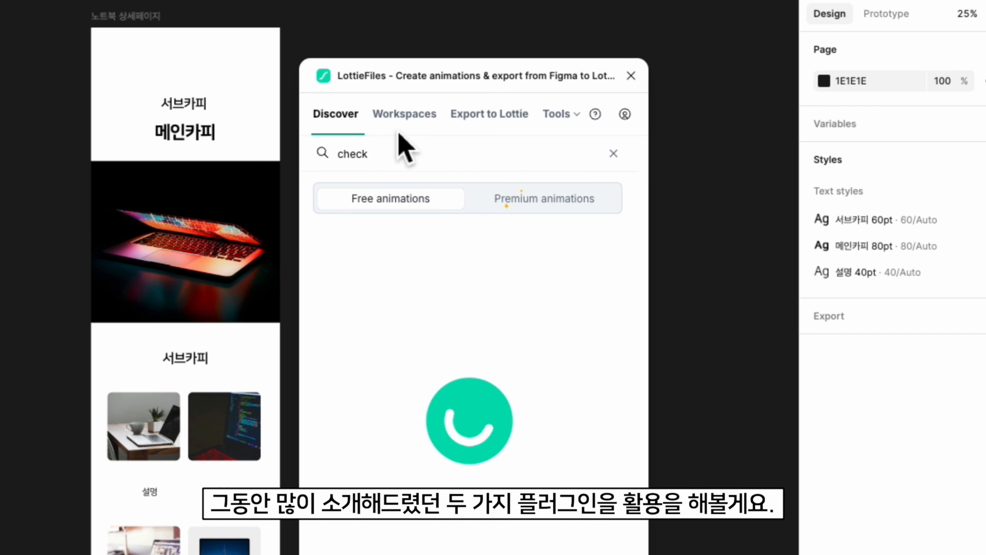
{"action": "scroll", "coordinate": [403, 148], "scroll_direction": "down", "scroll_amount": 5}
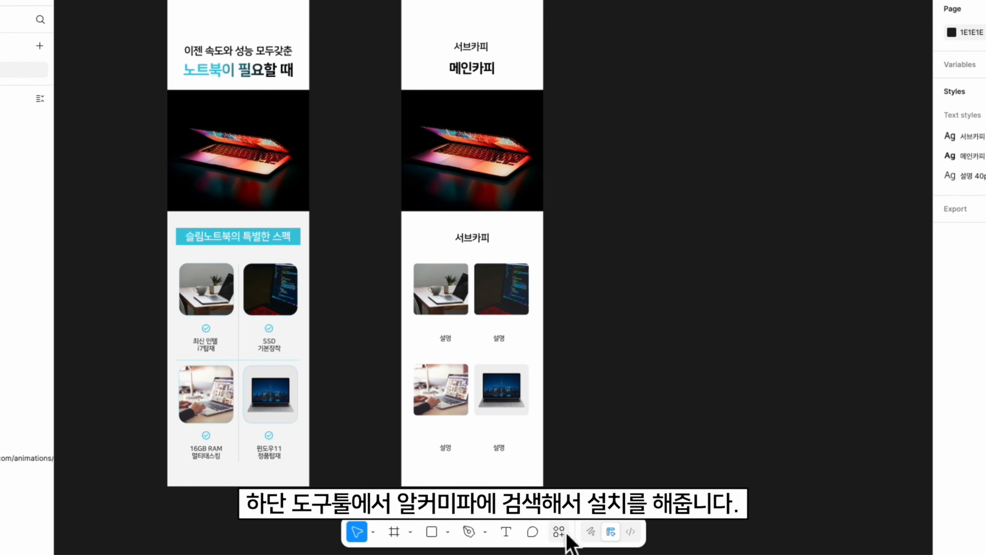
Search the plugins and widgets for "iconify".
{"action": "left_click", "coordinate": [566, 534]}
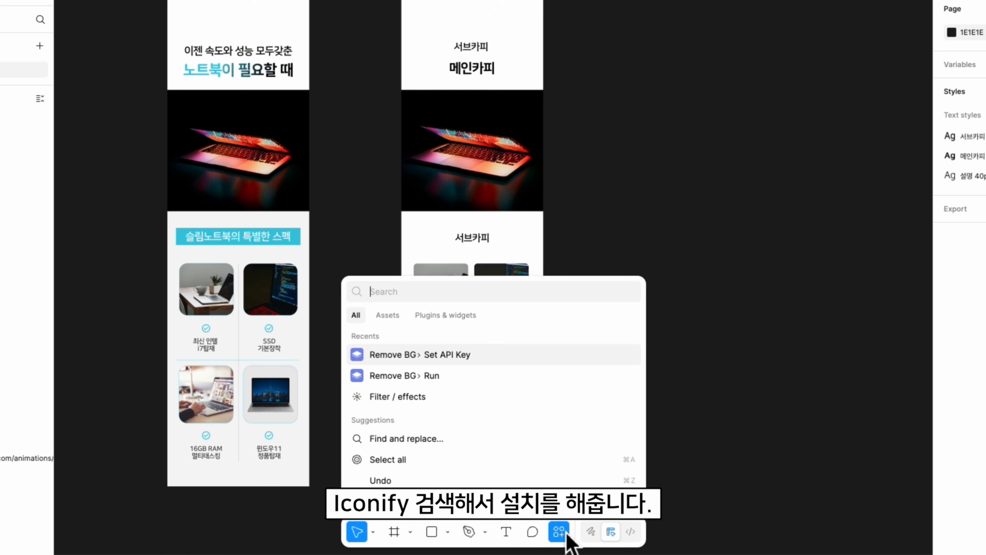
{"action": "left_click", "coordinate": [437, 315]}
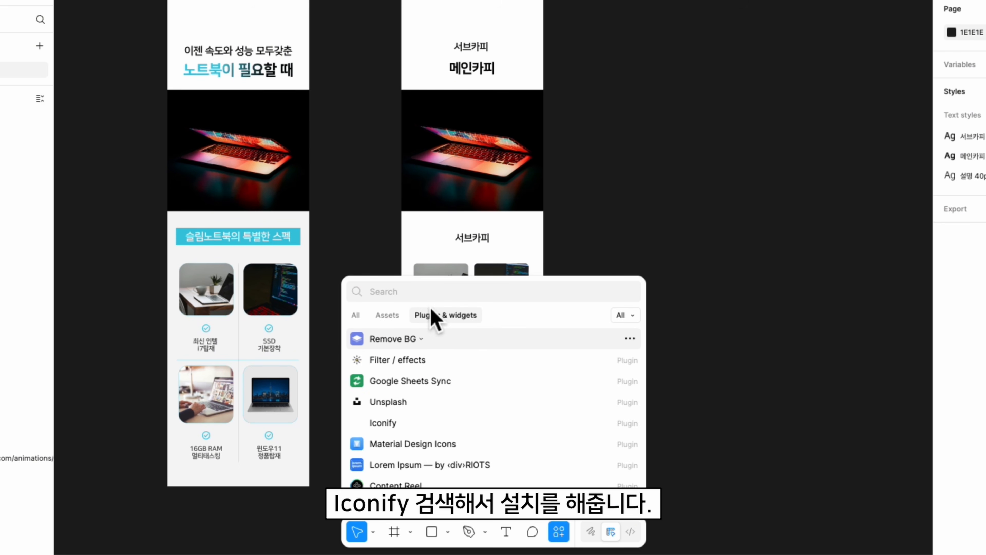
{"action": "type", "text": "iconify"}
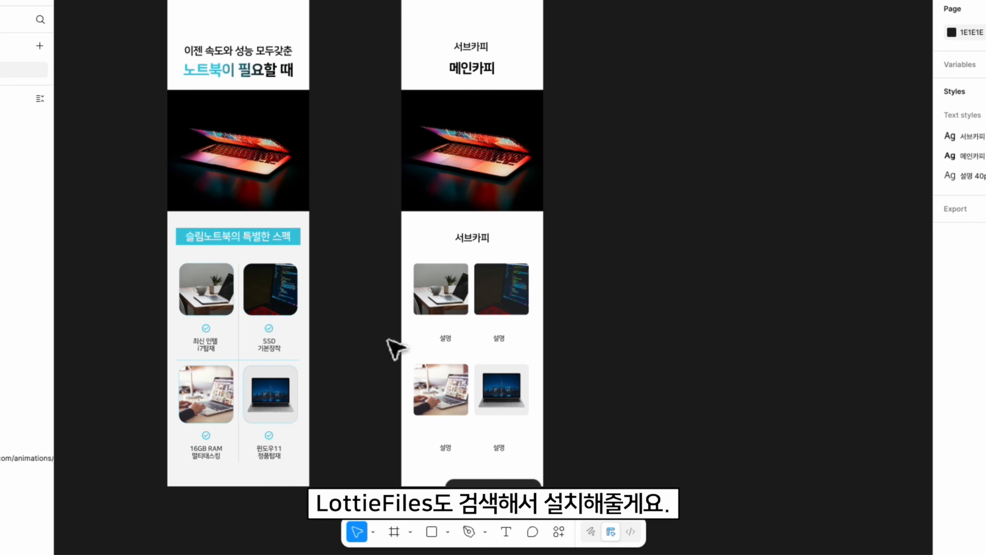
Search the plugins and widgets for "lottie" and run the LottieFiles - Create animations & export plugin.
{"action": "key", "text": "shift+i"}
{"action": "type", "text": "lottie"}
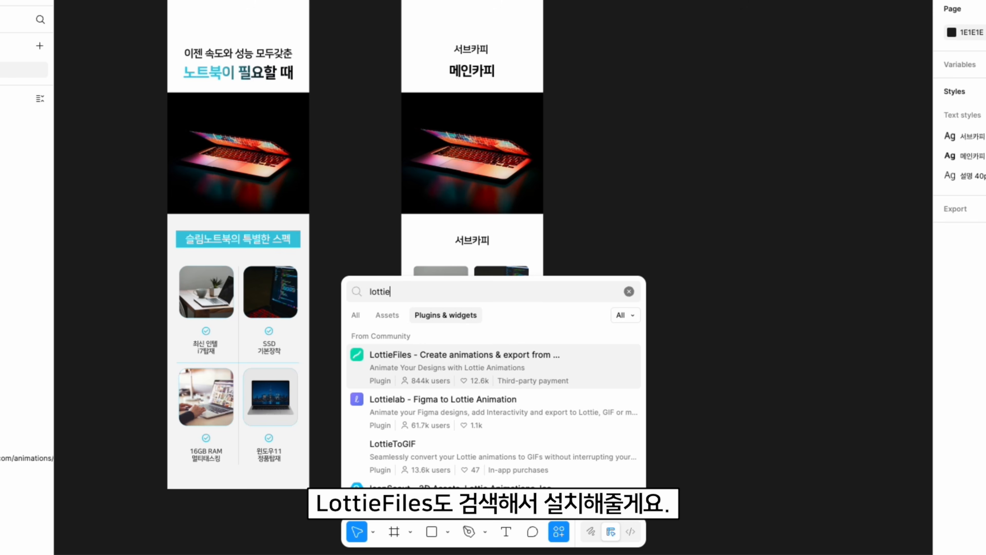
{"action": "left_click", "coordinate": [437, 388]}
{"action": "left_click", "coordinate": [625, 478]}
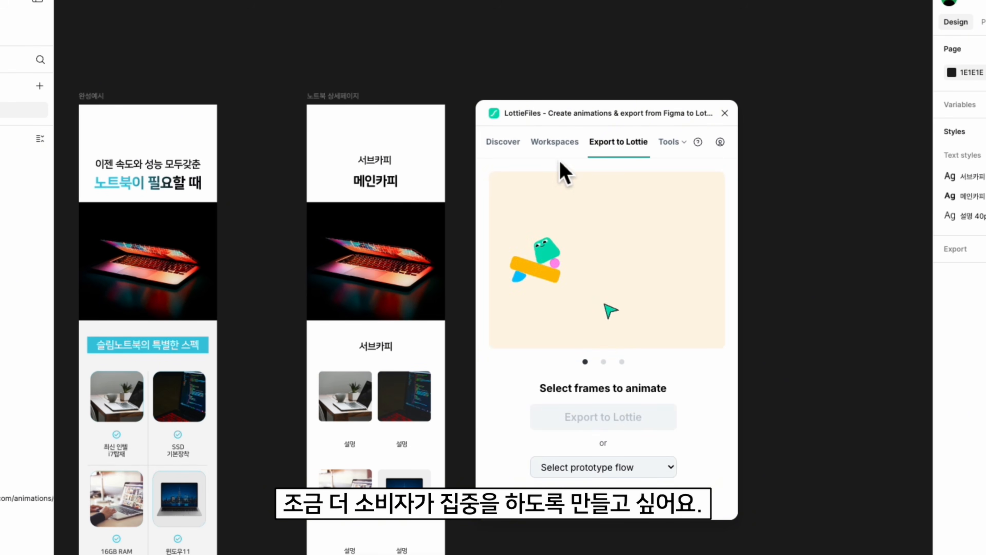
Search the LottieFiles Discover section for "check" and open the animation with a white check mark on a yellow circle.
{"action": "left_click", "coordinate": [512, 144]}
{"action": "left_click", "coordinate": [578, 179]}
{"action": "type", "text": "check"}
{"action": "key", "text": "Return"}
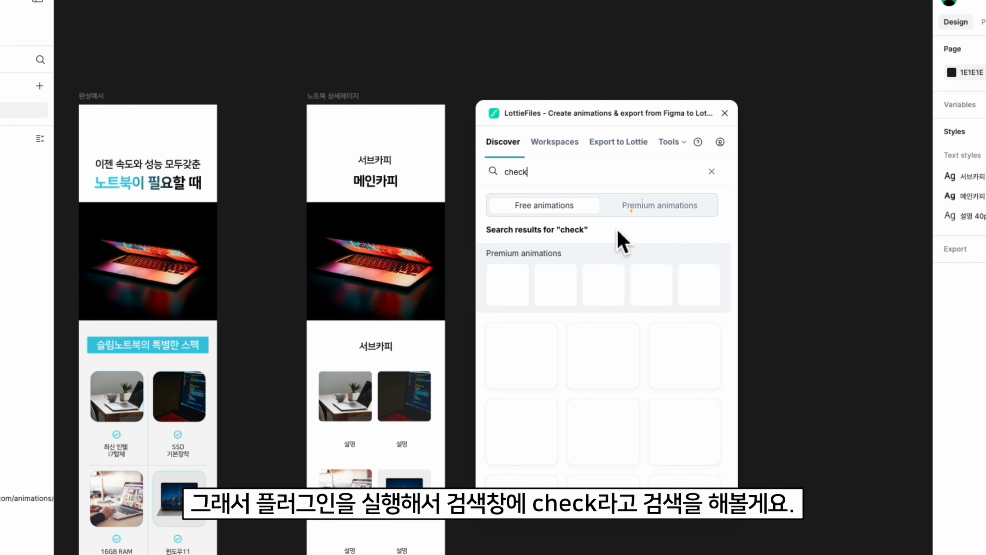
{"action": "scroll", "coordinate": [623, 350], "scroll_direction": "down", "scroll_amount": 10}
{"action": "left_click", "coordinate": [691, 504]}
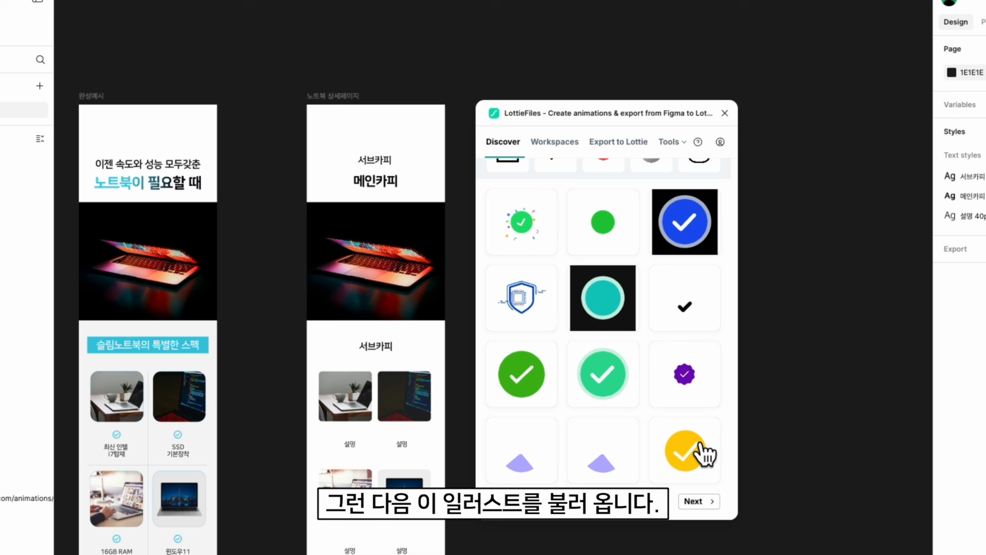
{"action": "left_click", "coordinate": [684, 452]}
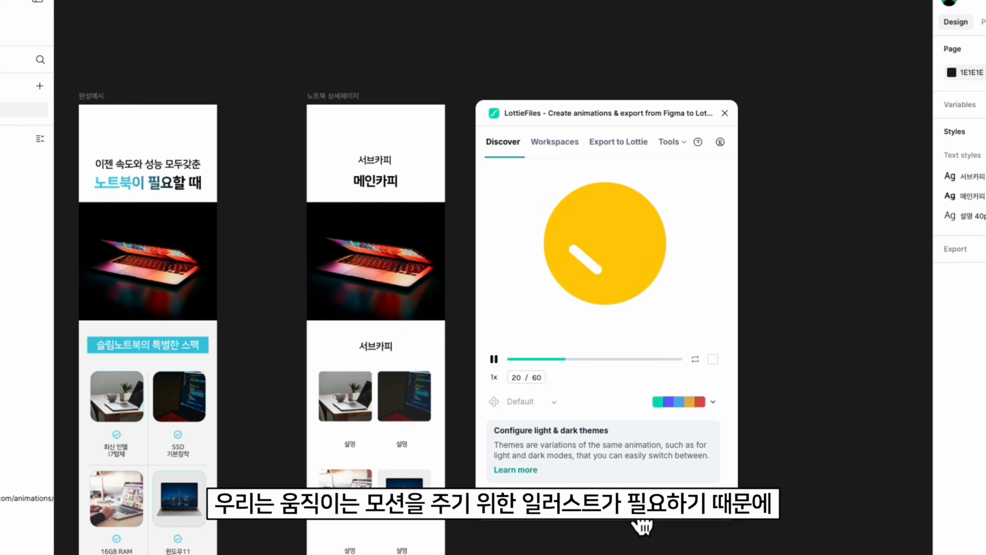
Insert the yellow check animation as a small 150 × 150 transparent GIF and place it above the upper 서브카피 text.
{"action": "left_click", "coordinate": [631, 507]}
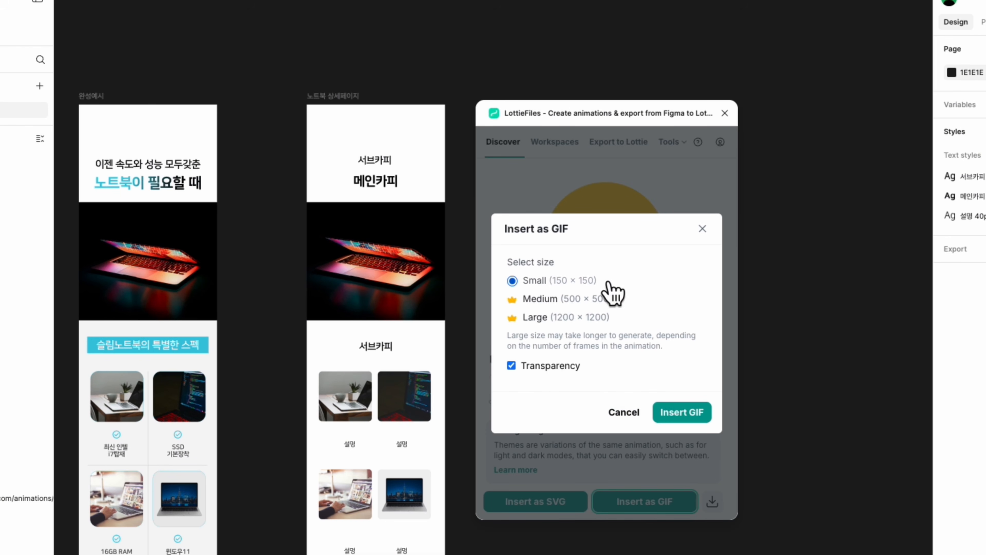
{"action": "left_click", "coordinate": [681, 422]}
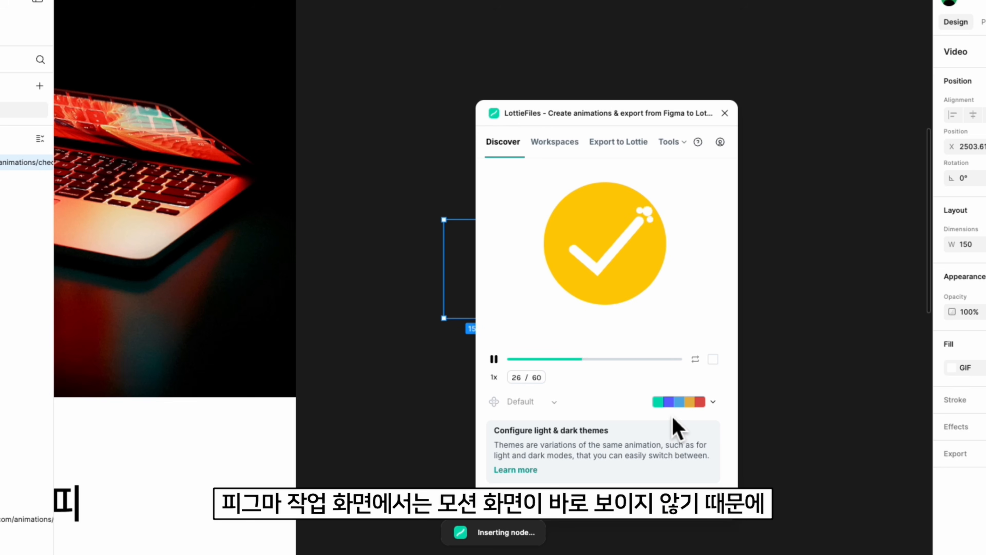
{"action": "left_click", "coordinate": [724, 113]}
{"action": "scroll", "coordinate": [569, 307], "scroll_direction": "down", "scroll_amount": 3}
{"action": "scroll", "coordinate": [223, 280], "scroll_direction": "left", "scroll_amount": 2}
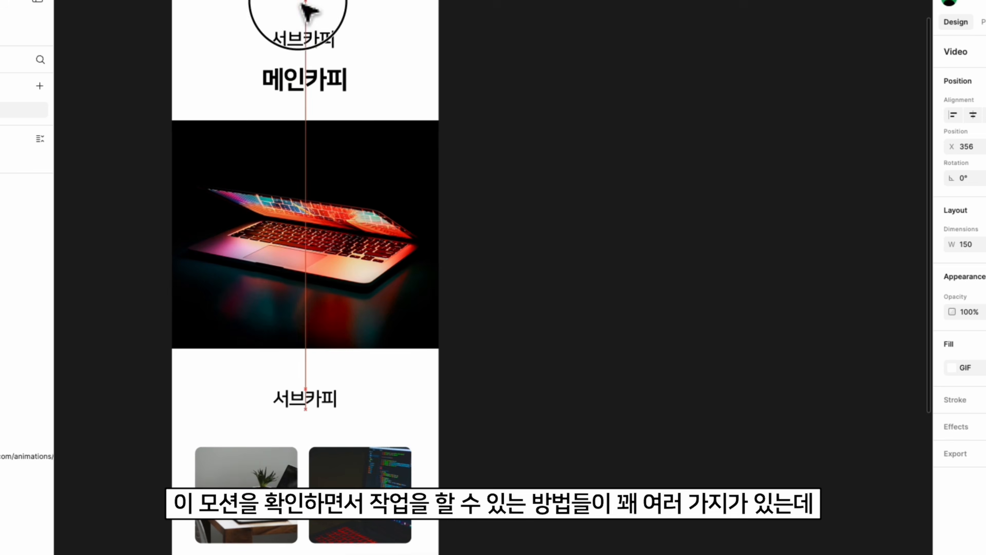
Preview the 노트북 상세페이지 frame, and move the check GIF down to Y 123, horizontally centred in the frame.
{"action": "scroll", "coordinate": [241, 72], "scroll_direction": "up", "scroll_amount": 3}
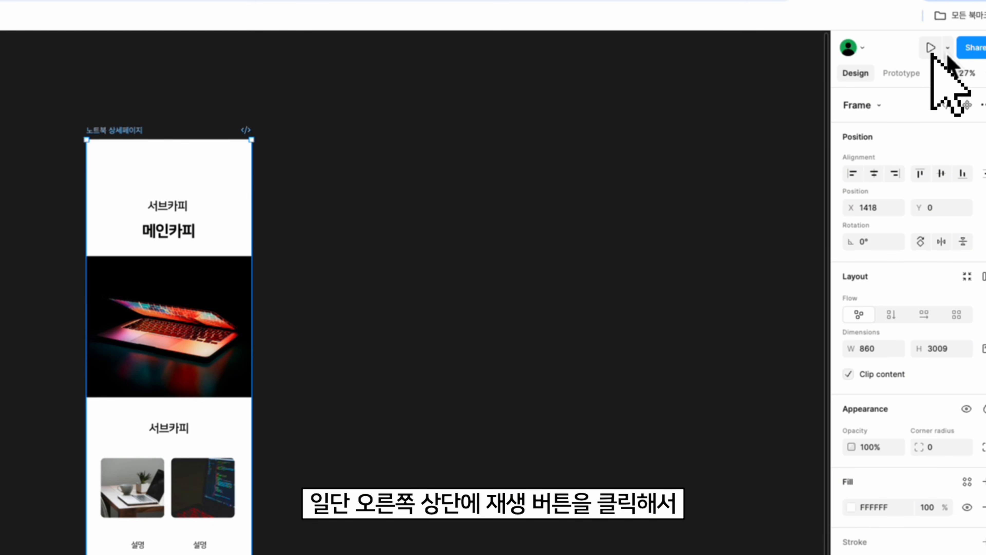
{"action": "left_click", "coordinate": [944, 51]}
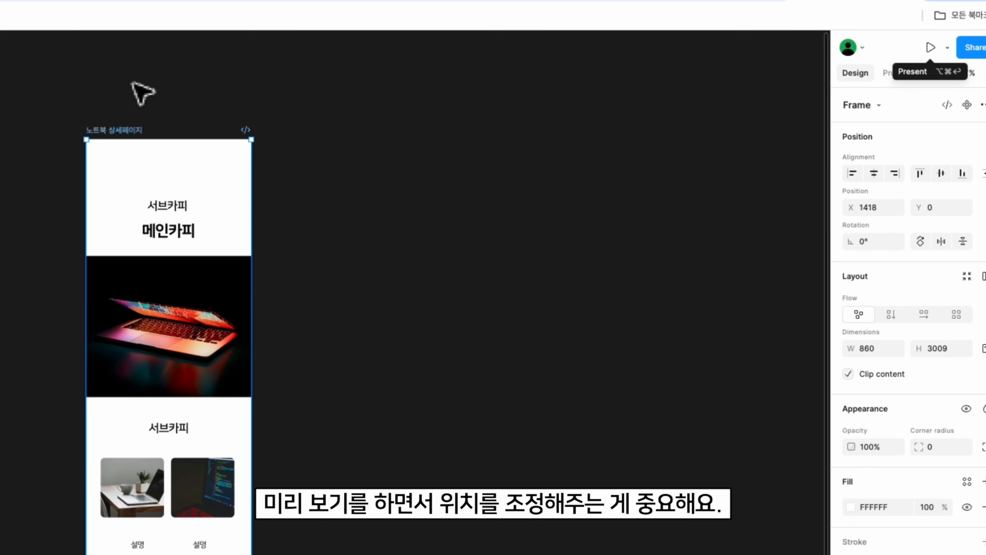
{"action": "scroll", "coordinate": [141, 93], "scroll_direction": "up", "scroll_amount": 5}
{"action": "left_click", "coordinate": [183, 155]}
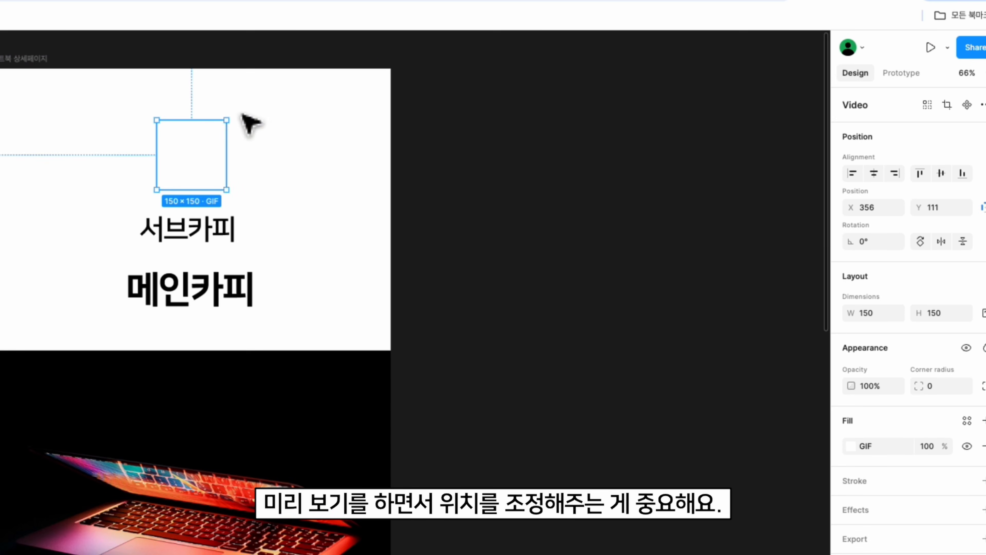
{"action": "left_click_drag", "start_coordinate": [243, 134], "coordinate": [235, 142]}
{"action": "left_click", "coordinate": [874, 173]}
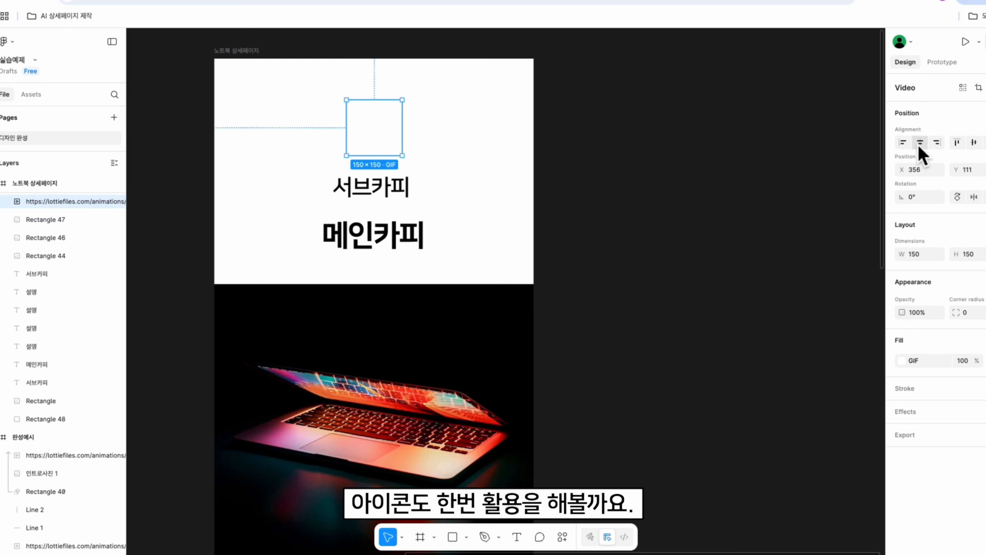
{"action": "left_click", "coordinate": [595, 191]}
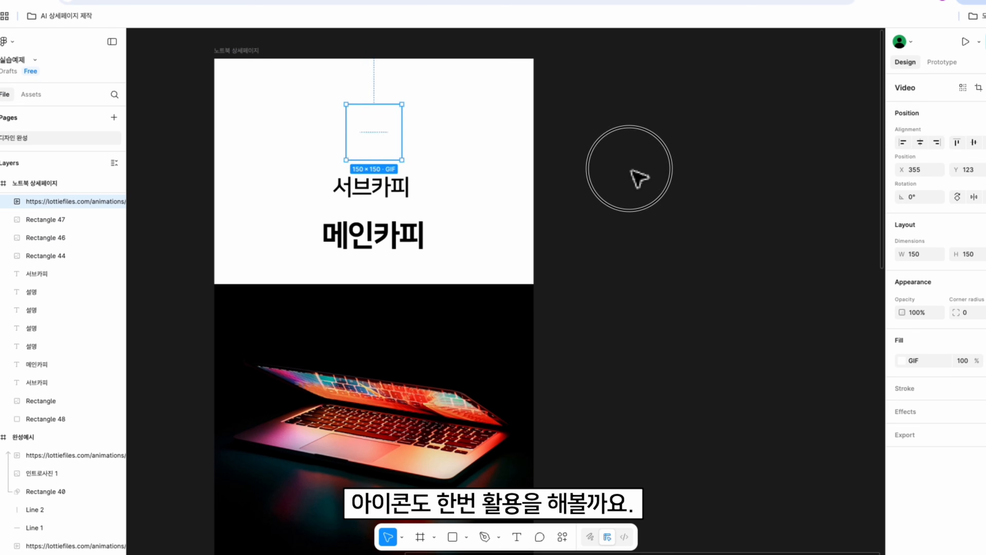
Search the plugins and widgets for "iconify" and run the Iconify plugin.
{"action": "scroll", "coordinate": [498, 276], "scroll_direction": "down", "scroll_amount": 5}
{"action": "scroll", "coordinate": [439, 279], "scroll_direction": "down", "scroll_amount": 4}
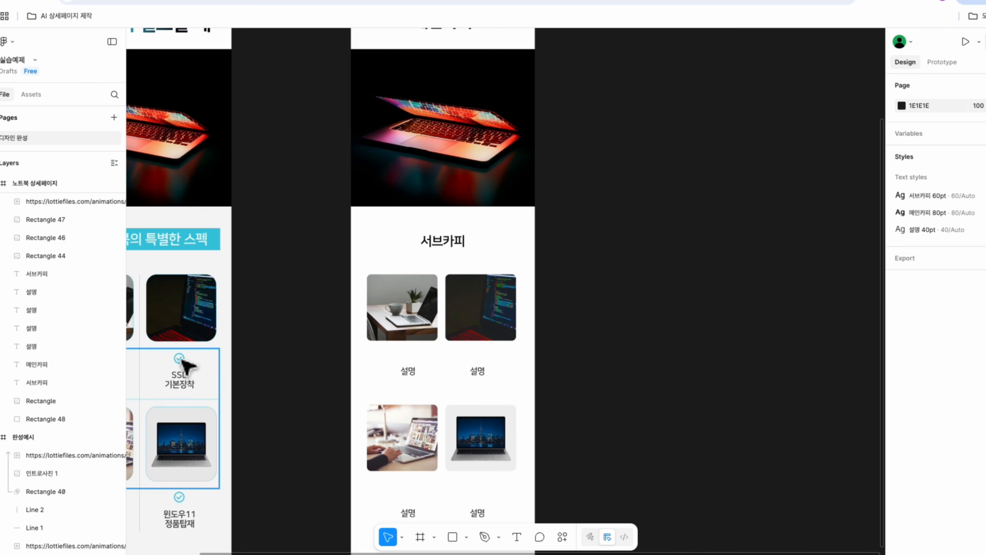
{"action": "left_click", "coordinate": [563, 536]}
{"action": "left_click", "coordinate": [462, 350]}
{"action": "type", "text": "iconify"}
{"action": "left_click", "coordinate": [419, 371]}
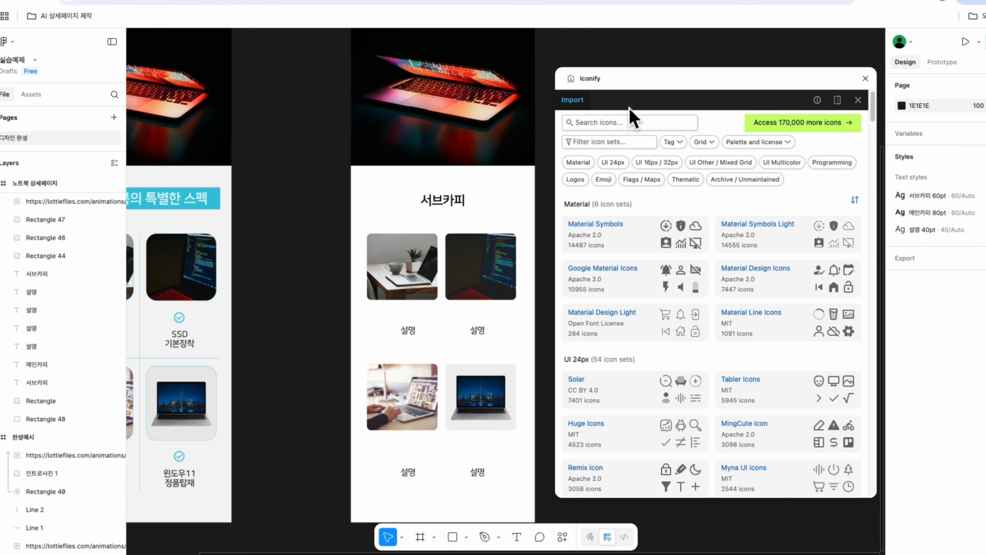
Search Iconify for "check" and place a circled check icon above the 설명 text under the first grid image.
{"action": "left_click", "coordinate": [628, 123]}
{"action": "type", "text": "check"}
{"action": "key", "text": "Return"}
{"action": "scroll", "coordinate": [707, 311], "scroll_direction": "down", "scroll_amount": 5}
{"action": "left_click_drag", "start_coordinate": [623, 290], "coordinate": [305, 304]}
{"action": "left_click_drag", "start_coordinate": [538, 311], "coordinate": [547, 318]}
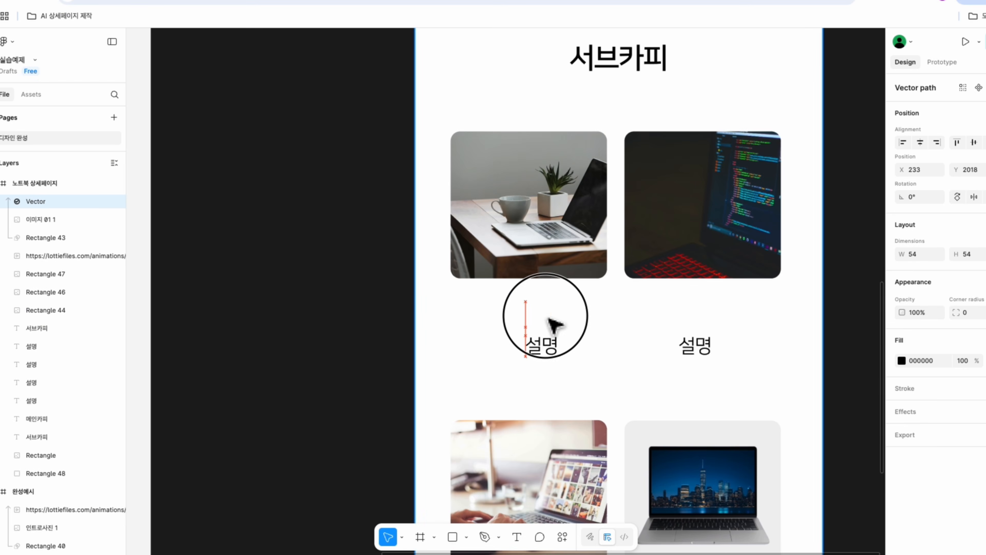
Replace the 설명 text under the first grid image with "최신 인텔 i7 탑재" on two lines.
{"action": "left_click", "coordinate": [543, 319]}
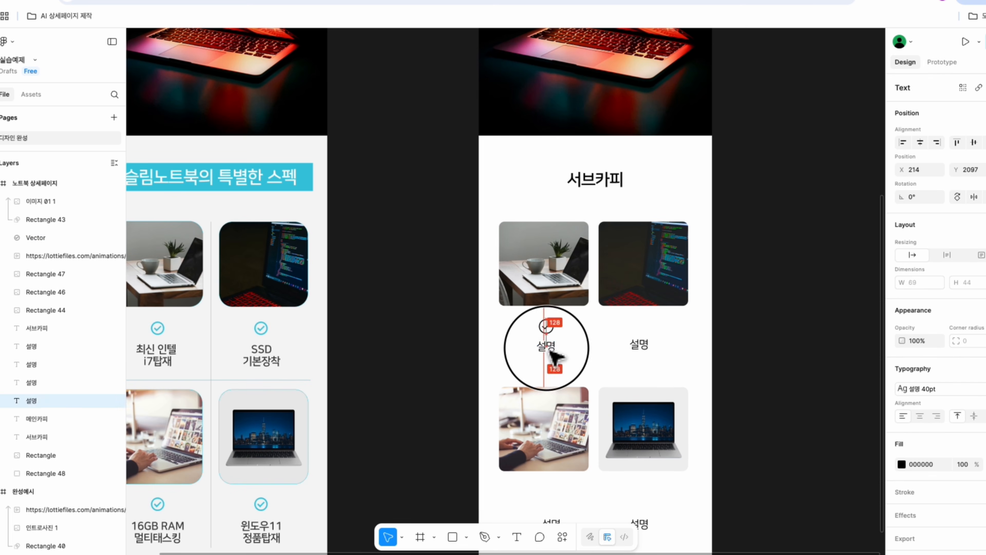
{"action": "key", "text": "Return"}
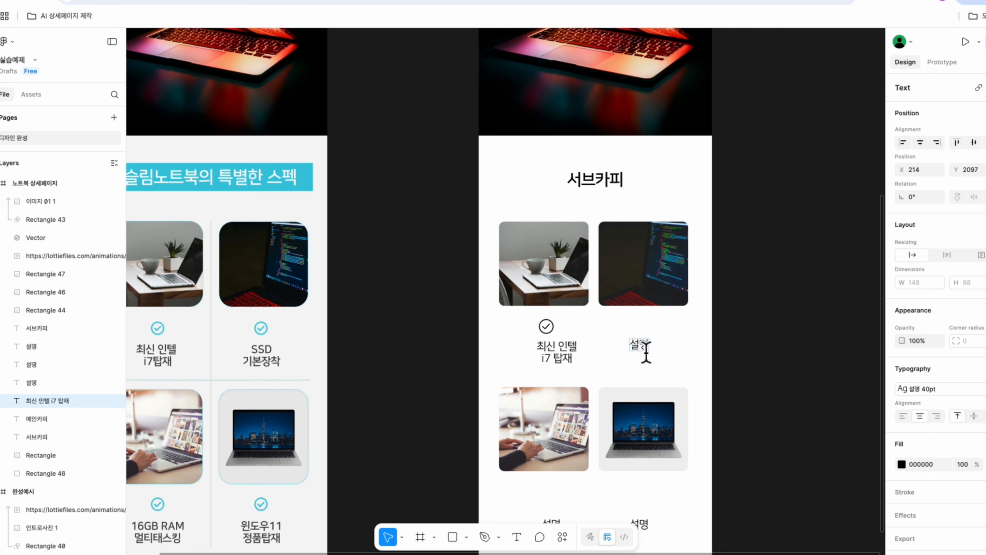
Replace the 설명 text under the second grid image with "SSD 기본장착" on two lines, centre-aligned.
{"action": "double_click", "coordinate": [637, 347]}
{"action": "type", "text": "SSD"}
{"action": "key", "text": "Return"}
{"action": "type", "text": "기본장착"}
{"action": "left_click", "coordinate": [920, 415]}
Replace the 설명 texts under the lower grid images with "16GB RAM 멀티 태스킹" and "윈도우 11 정품탑재", each on two centred lines.
{"action": "scroll", "coordinate": [555, 466], "scroll_direction": "down", "scroll_amount": 1}
{"action": "double_click", "coordinate": [551, 488]}
{"action": "type", "text": "16GB RAM"}
{"action": "type", "text": "품탑재"}
{"action": "left_click", "coordinate": [920, 415]}
Copy the circled check icon above the other three spec texts and line up the icons and texts beneath their images.
{"action": "left_click_drag", "start_coordinate": [547, 289], "coordinate": [648, 289]}
{"action": "scroll", "coordinate": [605, 288], "scroll_direction": "down", "scroll_amount": 1}
{"action": "left_click_drag", "start_coordinate": [600, 247], "coordinate": [600, 412]}
{"action": "left_click_drag", "start_coordinate": [574, 449], "coordinate": [552, 450]}
{"action": "left_click_drag", "start_coordinate": [651, 450], "coordinate": [651, 441]}
{"action": "left_click_drag", "start_coordinate": [550, 276], "coordinate": [541, 281]}
{"action": "left_click_drag", "start_coordinate": [646, 265], "coordinate": [646, 271]}
{"action": "left_click", "coordinate": [735, 259]}
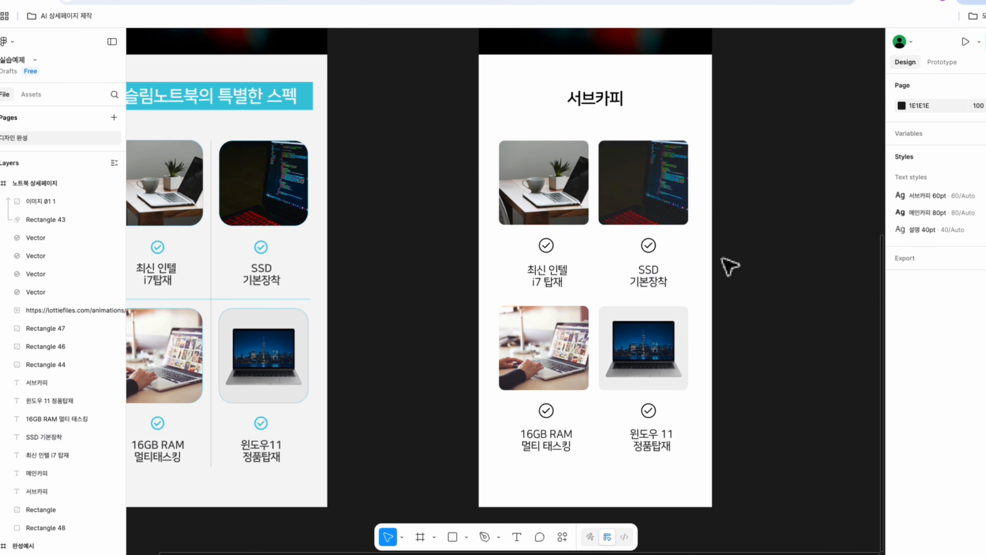
{"action": "key", "text": "shift+1"}
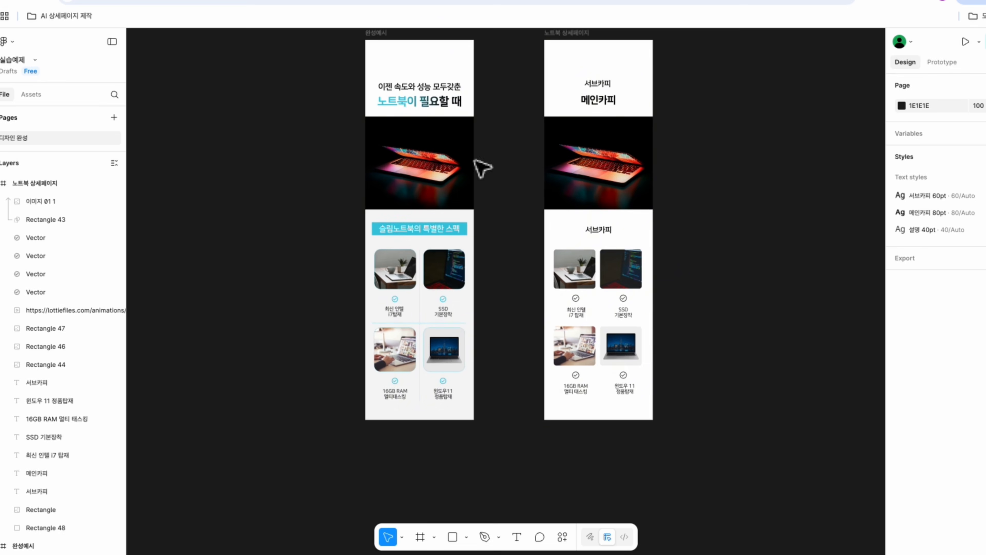
{"action": "scroll", "coordinate": [703, 331], "scroll_direction": "up", "scroll_amount": 3}
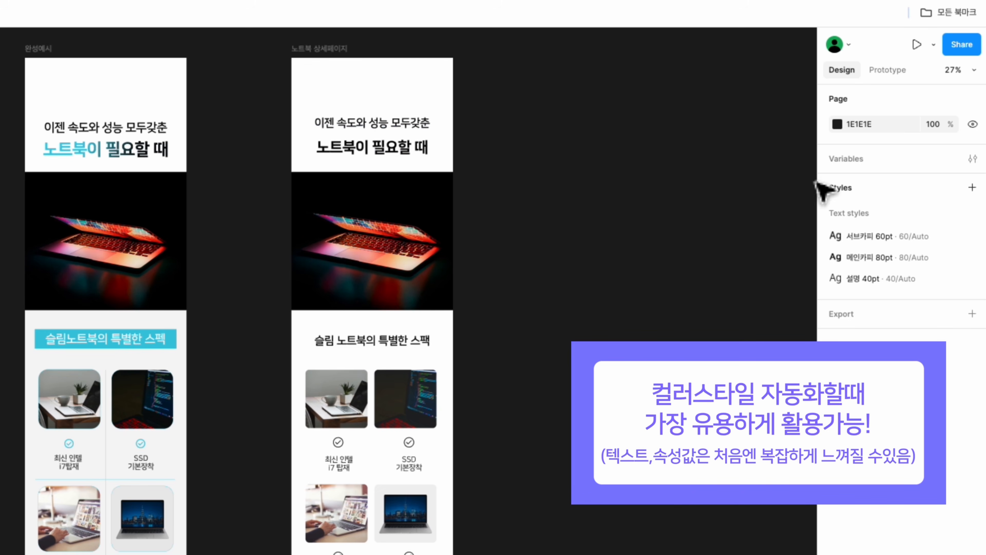
Open the file's variables and create a first color variable in a new collection.
{"action": "left_click", "coordinate": [844, 171]}
{"action": "left_click", "coordinate": [311, 80]}
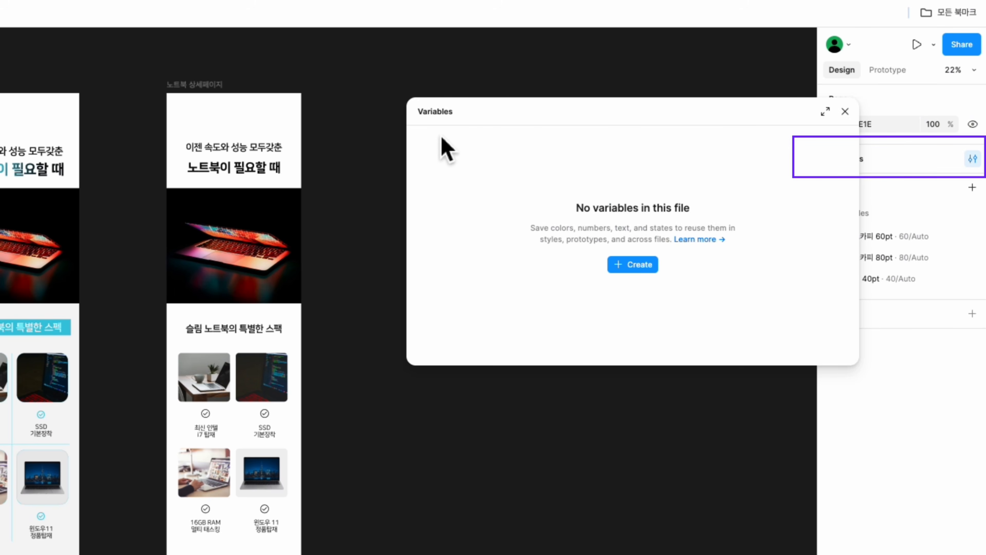
{"action": "left_click_drag", "start_coordinate": [443, 134], "coordinate": [365, 146]}
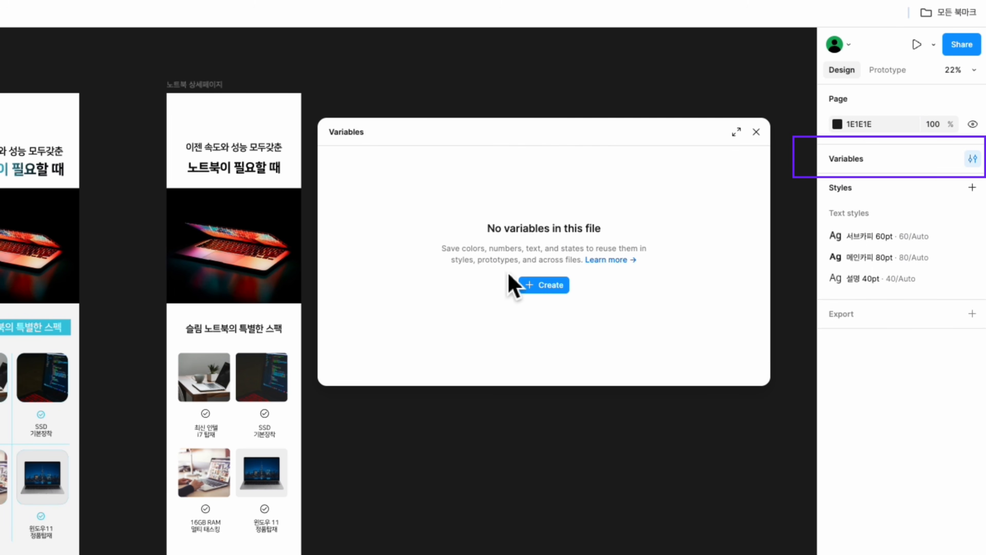
{"action": "left_click", "coordinate": [539, 291]}
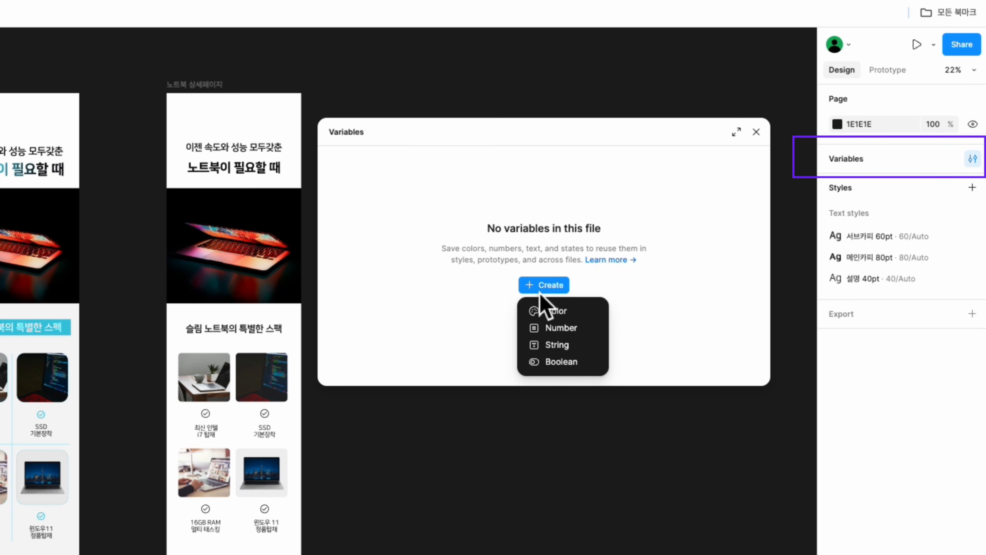
{"action": "left_click", "coordinate": [568, 313]}
{"action": "left_click", "coordinate": [338, 135]}
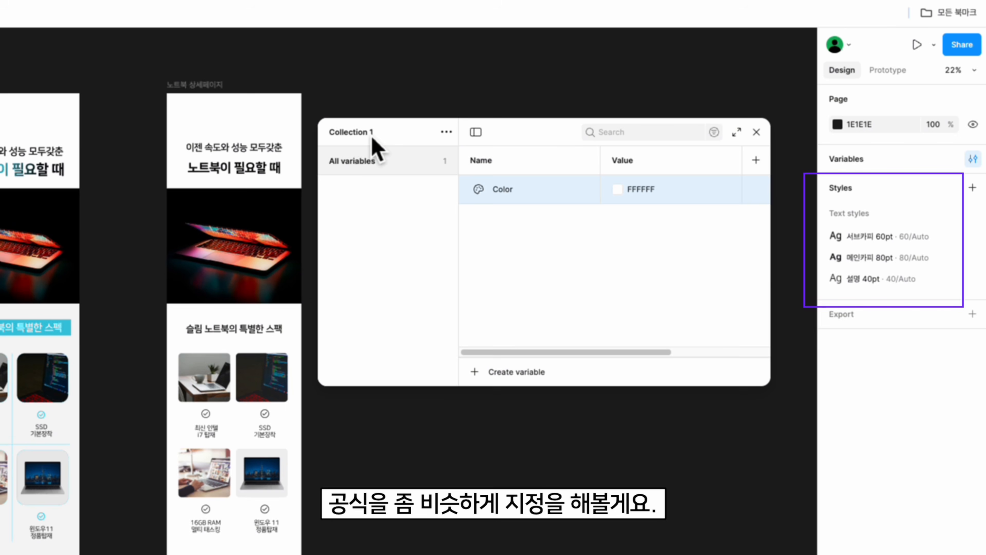
Define the color variables 메인컬러 as 3AC7DD and 서브컬러 as 127085, and add a third one named 강조컬러.
{"action": "left_click", "coordinate": [617, 189]}
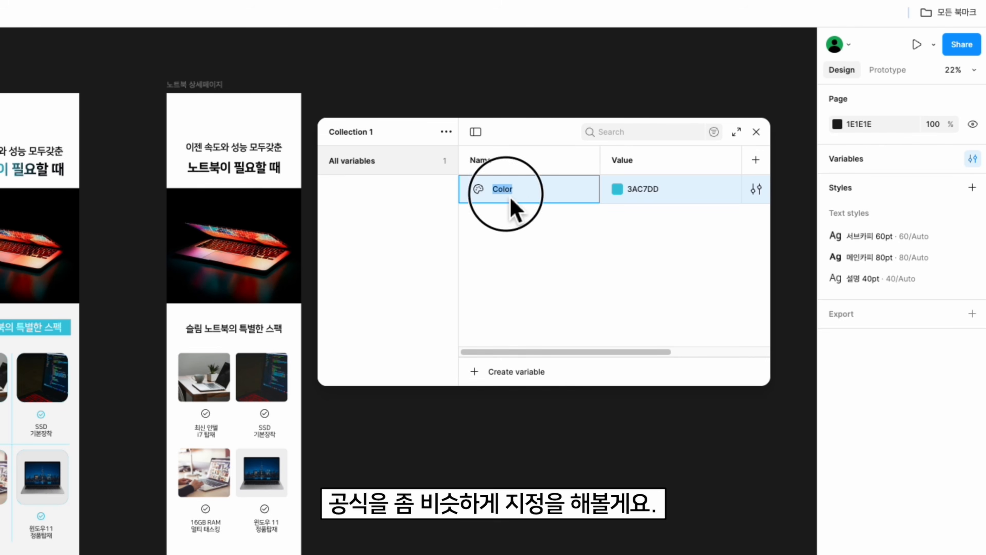
{"action": "double_click", "coordinate": [511, 198]}
{"action": "left_click", "coordinate": [516, 371]}
{"action": "type", "text": "섭"}
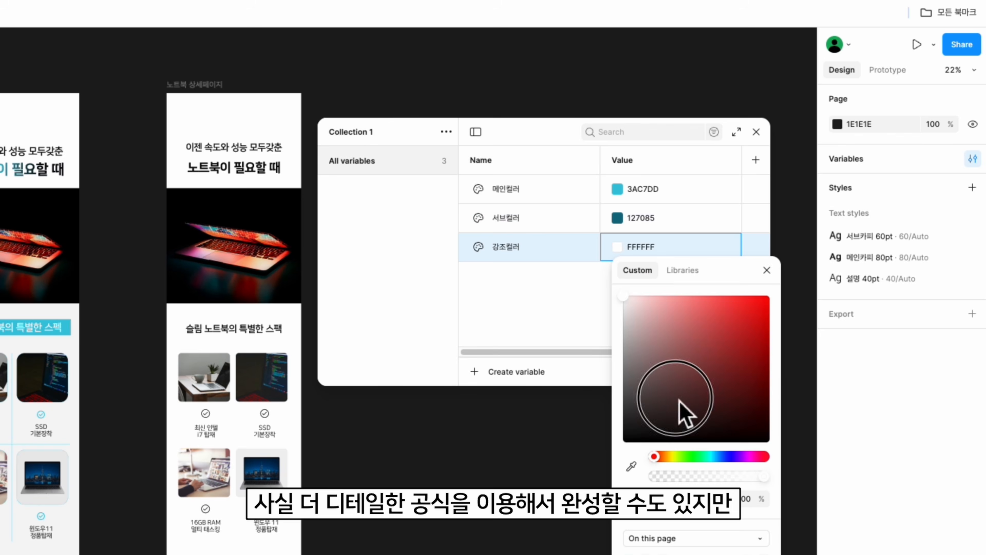
Set 강조컬러 to 000000, add a 기본컬러 variable with FFFFFF, and close the variables window.
{"action": "left_click", "coordinate": [516, 372]}
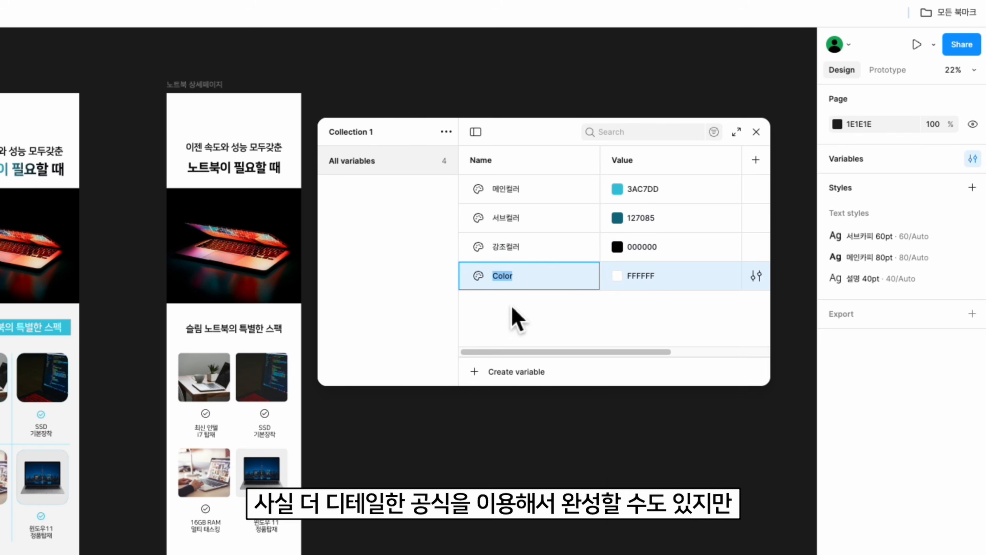
{"action": "type", "text": "기본컬러"}
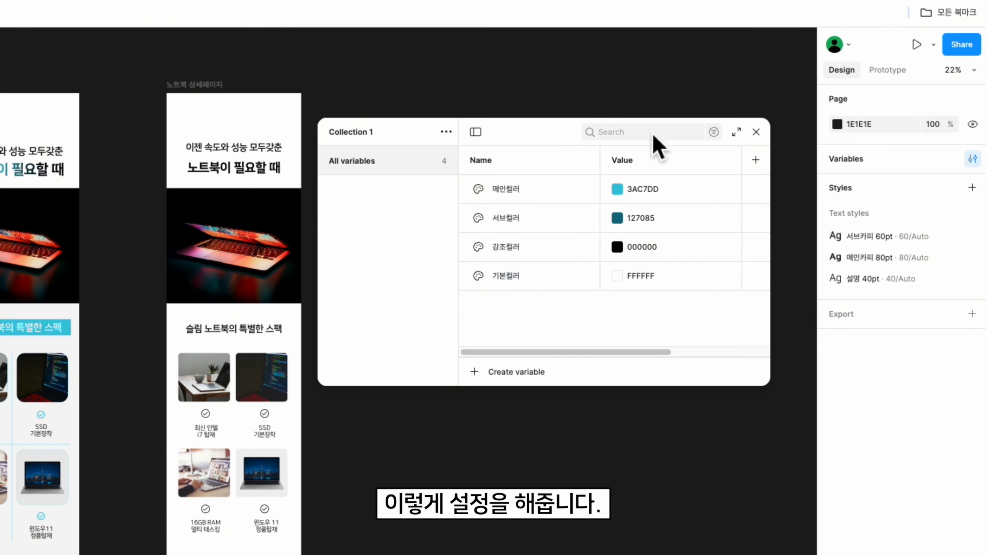
{"action": "left_click", "coordinate": [755, 132]}
Apply the 강조컬러 variable as the fill of the "이젠 속도와 성능 모두갖춘" text.
{"action": "left_click", "coordinate": [256, 149]}
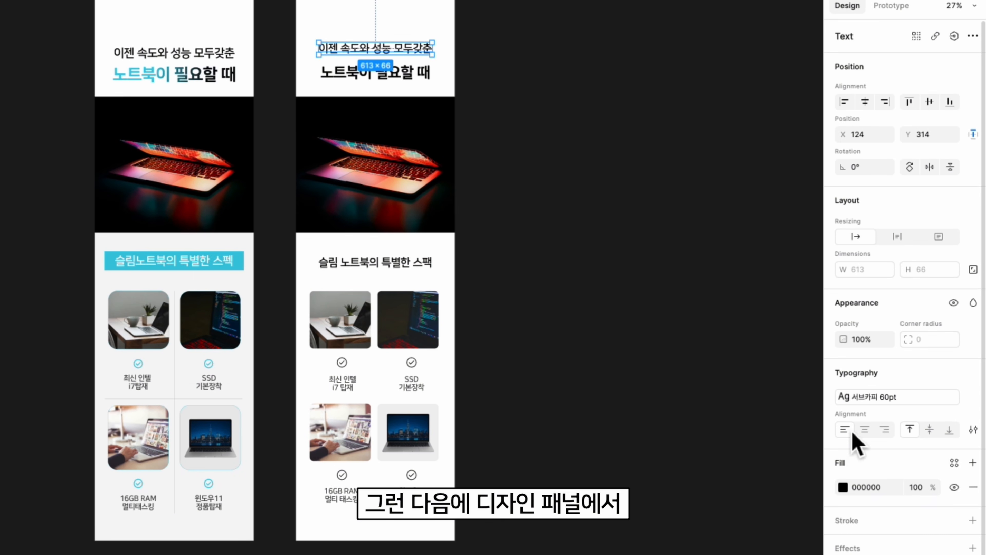
{"action": "left_click", "coordinate": [841, 508]}
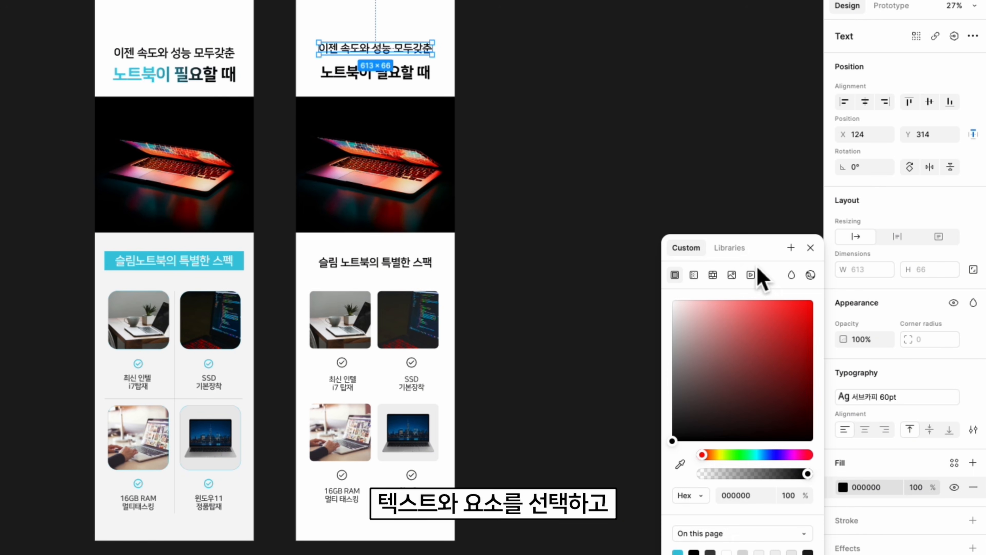
{"action": "left_click", "coordinate": [730, 248]}
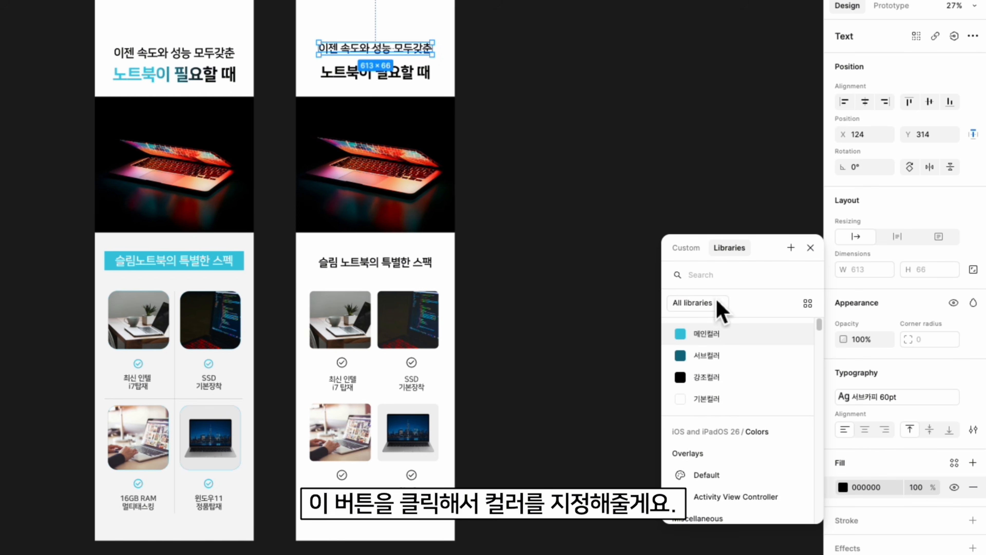
{"action": "left_click", "coordinate": [705, 376]}
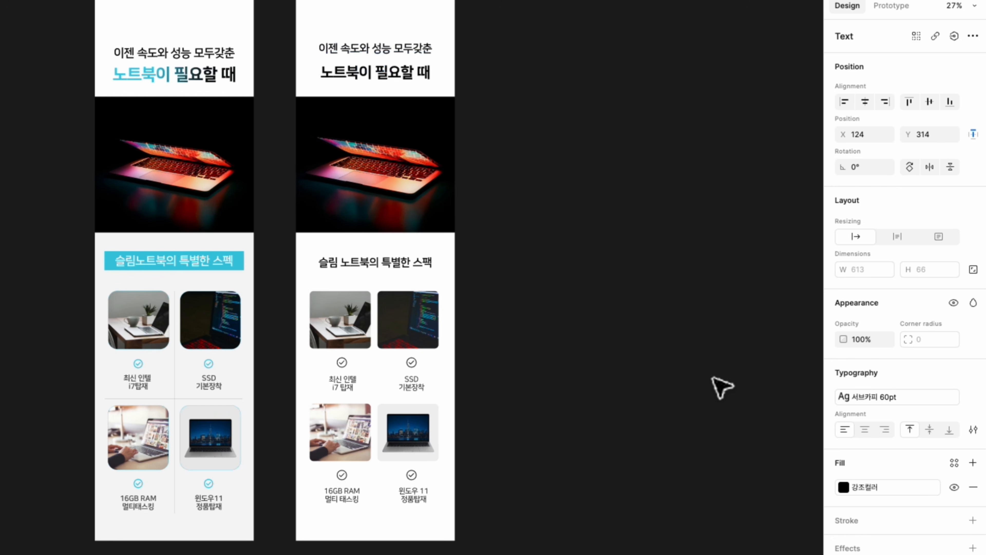
Apply the 메인컬러 variable as the fill of the "노트북이 필요할 때" headline.
{"action": "left_click", "coordinate": [409, 82]}
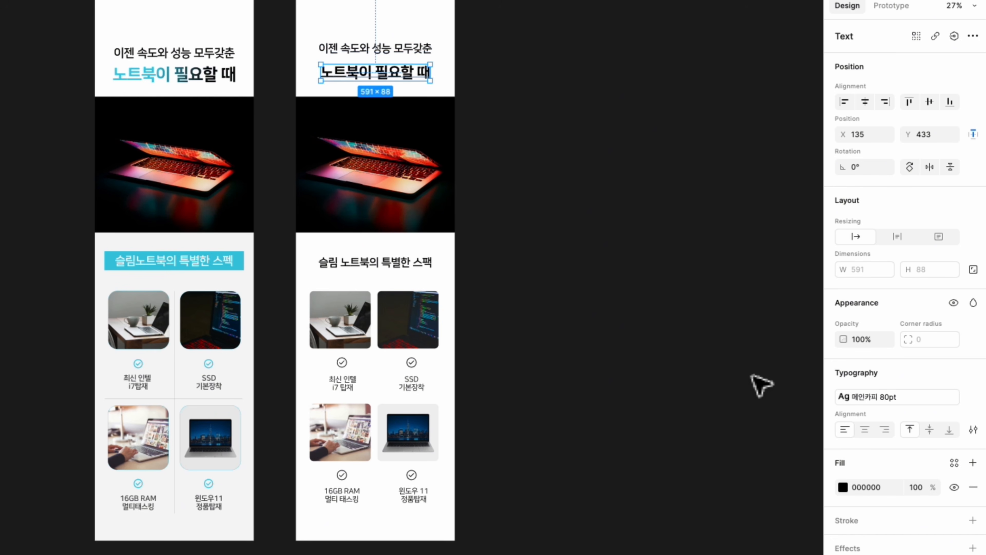
{"action": "left_click", "coordinate": [843, 486]}
{"action": "left_click", "coordinate": [729, 248]}
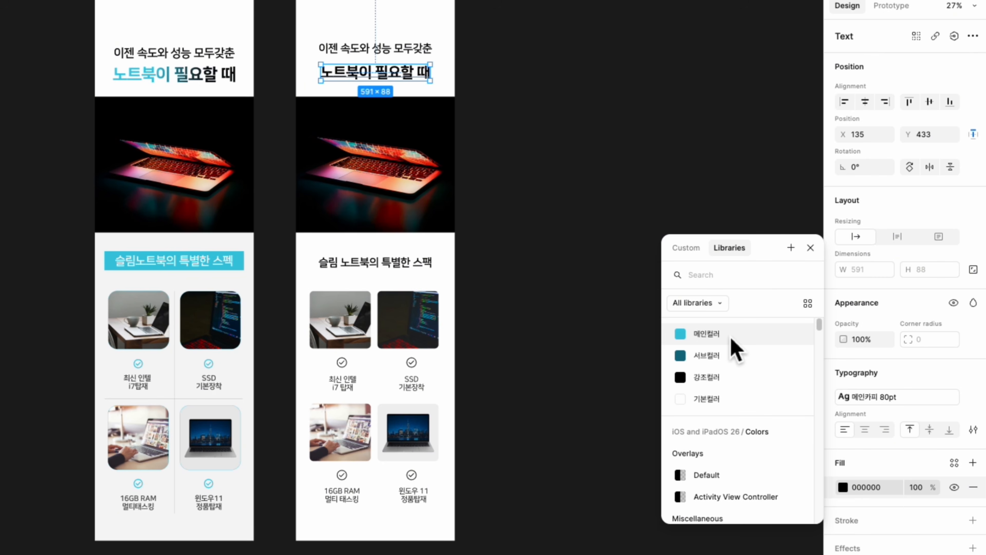
{"action": "left_click", "coordinate": [731, 337]}
Select all four check icons in the 노트북 상세페이지 frame and fill them with the 메인컬러 variable.
{"action": "left_click", "coordinate": [341, 363]}
{"action": "left_click", "coordinate": [411, 363], "text": "shift"}
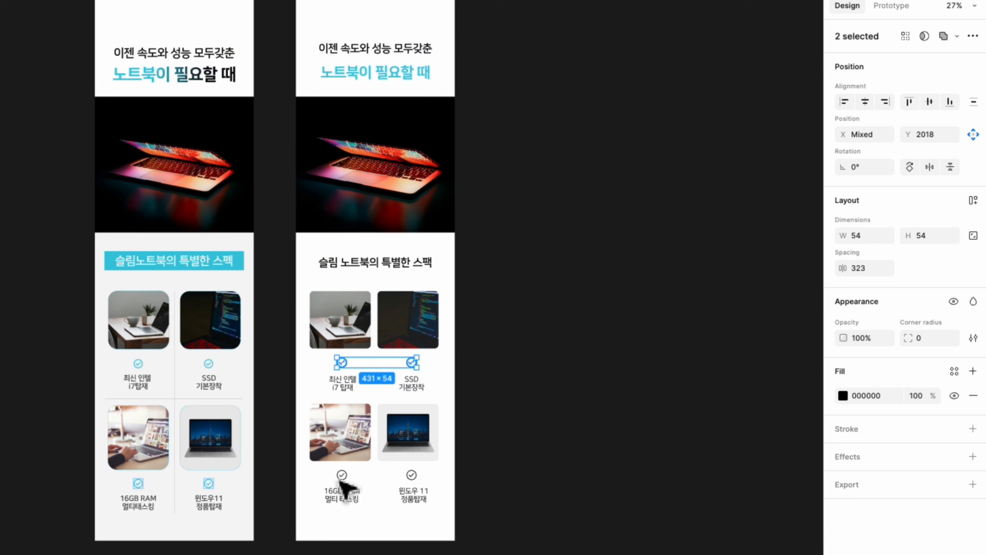
{"action": "left_click", "coordinate": [342, 475], "text": "shift"}
{"action": "left_click", "coordinate": [411, 475], "text": "shift"}
{"action": "left_click", "coordinate": [843, 396]}
{"action": "left_click", "coordinate": [729, 248]}
{"action": "left_click", "coordinate": [712, 335]}
{"action": "left_click", "coordinate": [520, 419]}
Give the "노트북이 필요할 때" headline a linear gradient fill from 메인컬러 to 서브컬러.
{"action": "left_click", "coordinate": [392, 74]}
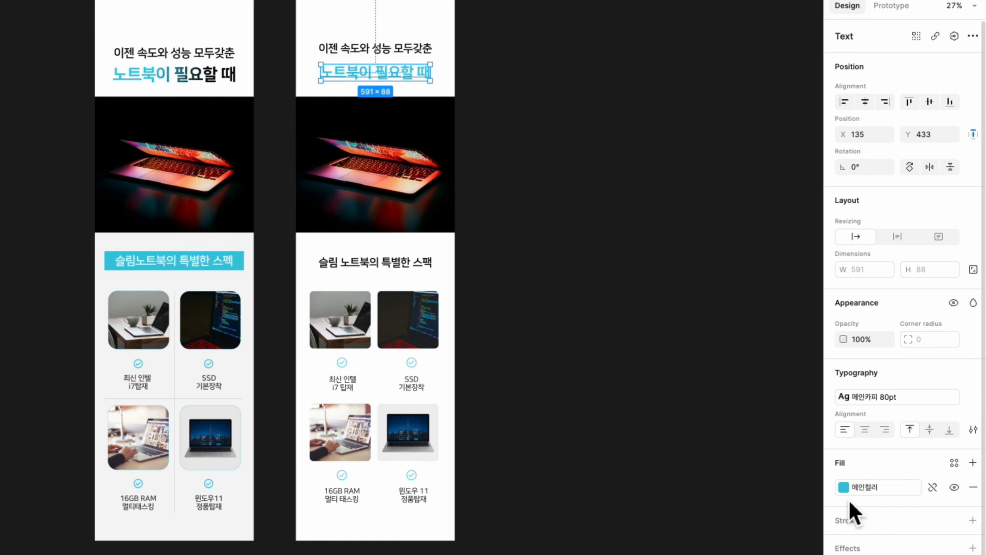
{"action": "left_click", "coordinate": [844, 487]}
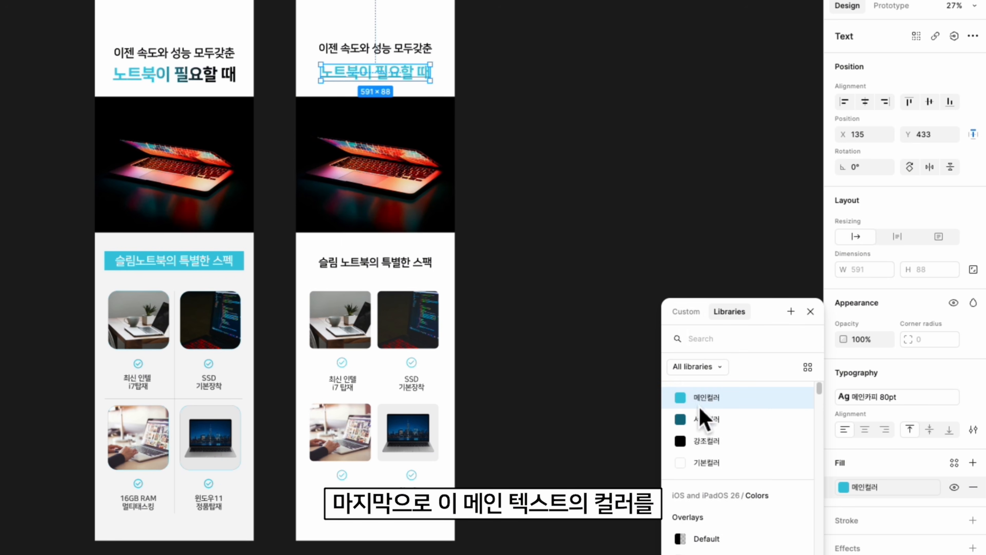
{"action": "left_click", "coordinate": [686, 311]}
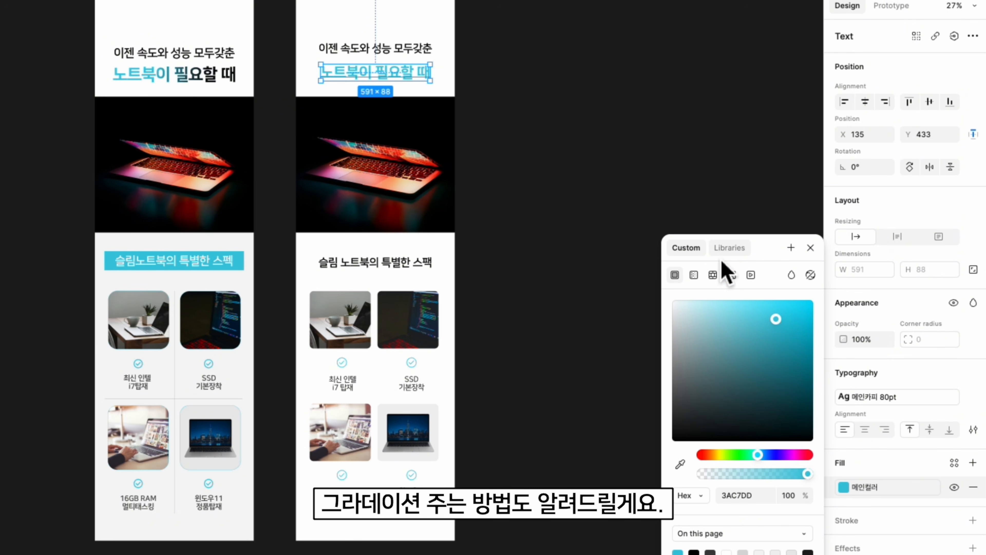
{"action": "left_click", "coordinate": [694, 276]}
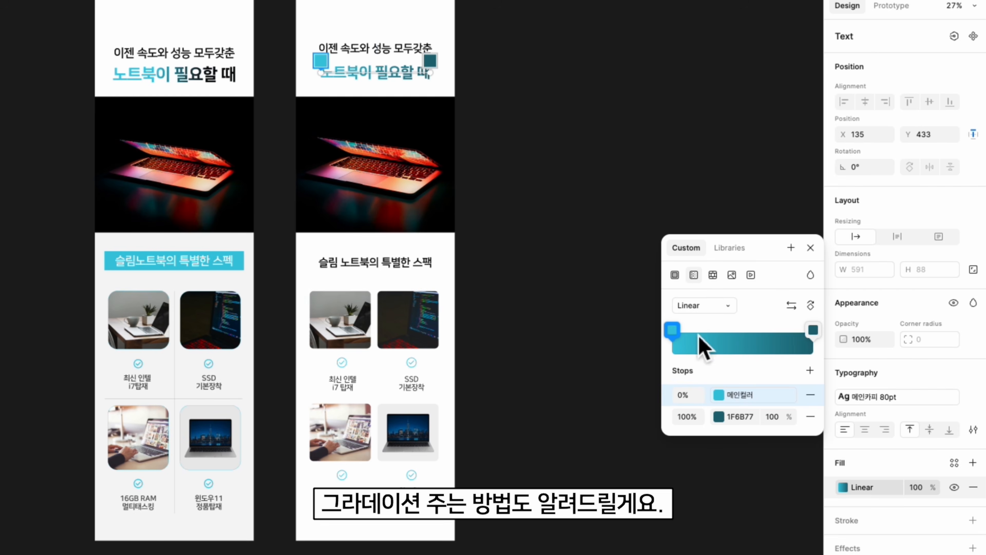
{"action": "left_click", "coordinate": [719, 421]}
{"action": "left_click", "coordinate": [570, 277]}
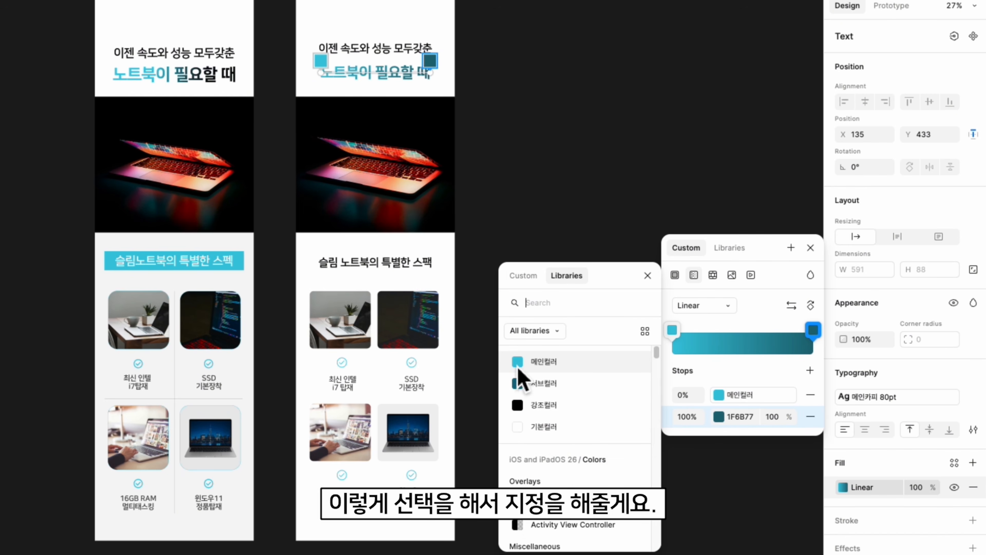
{"action": "left_click", "coordinate": [555, 389]}
{"action": "left_click", "coordinate": [654, 233]}
{"action": "left_click", "coordinate": [749, 315]}
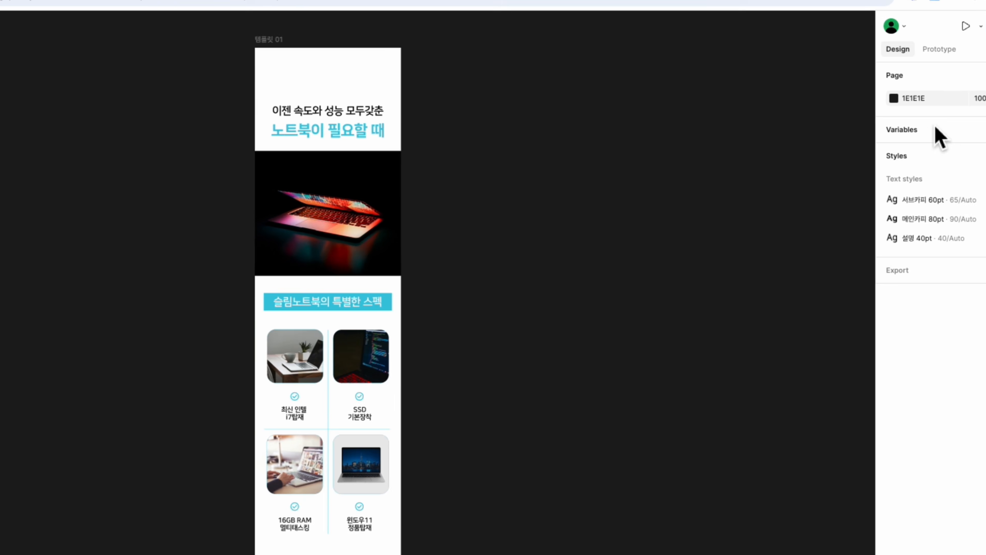
In the 템플릿 01 file's variables, set the background color variable to 000000 and pick a new color for 강조컬러.
{"action": "left_click", "coordinate": [909, 136]}
{"action": "left_click", "coordinate": [701, 255]}
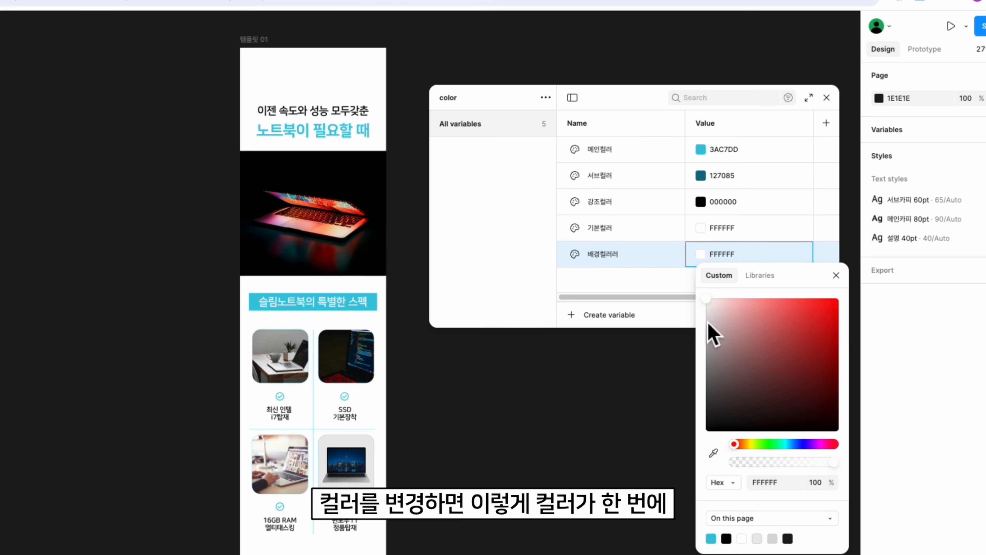
{"action": "left_click_drag", "start_coordinate": [768, 354], "coordinate": [802, 478]}
{"action": "left_click", "coordinate": [703, 202]}
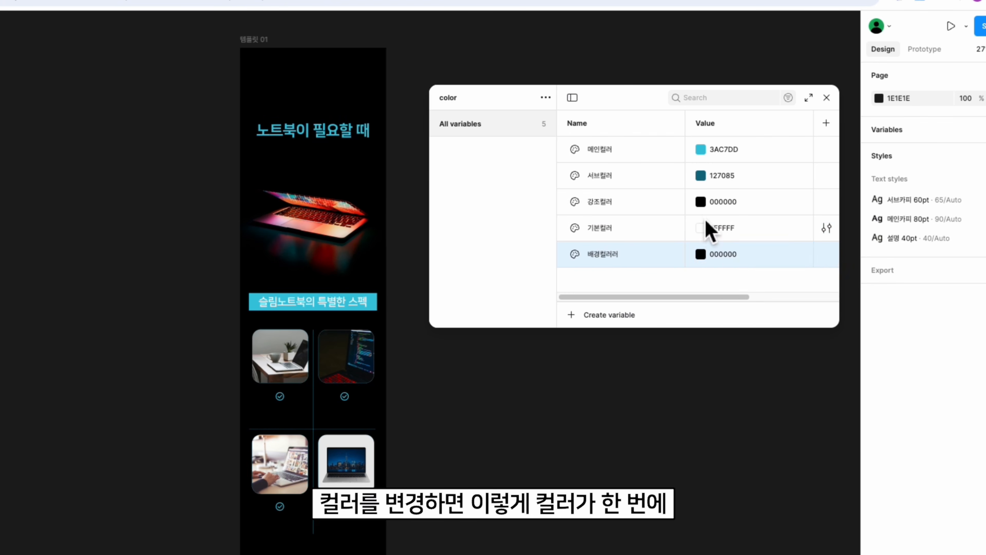
{"action": "left_click", "coordinate": [704, 206]}
{"action": "left_click_drag", "start_coordinate": [763, 359], "coordinate": [638, 194]}
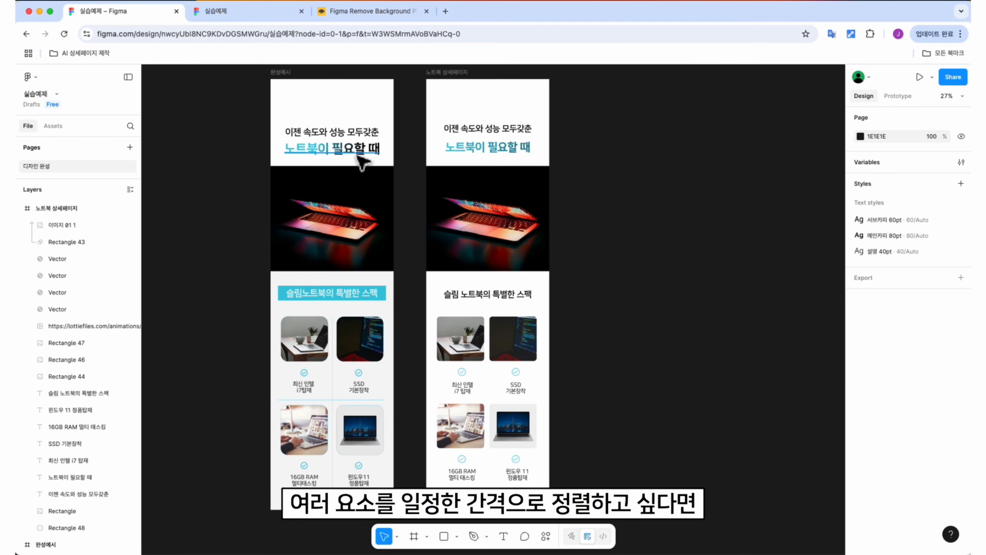
Select both headline texts in the 노트북 상세페이지 frame and wrap them in an auto layout.
{"action": "left_click", "coordinate": [363, 155]}
{"action": "left_click", "coordinate": [667, 211]}
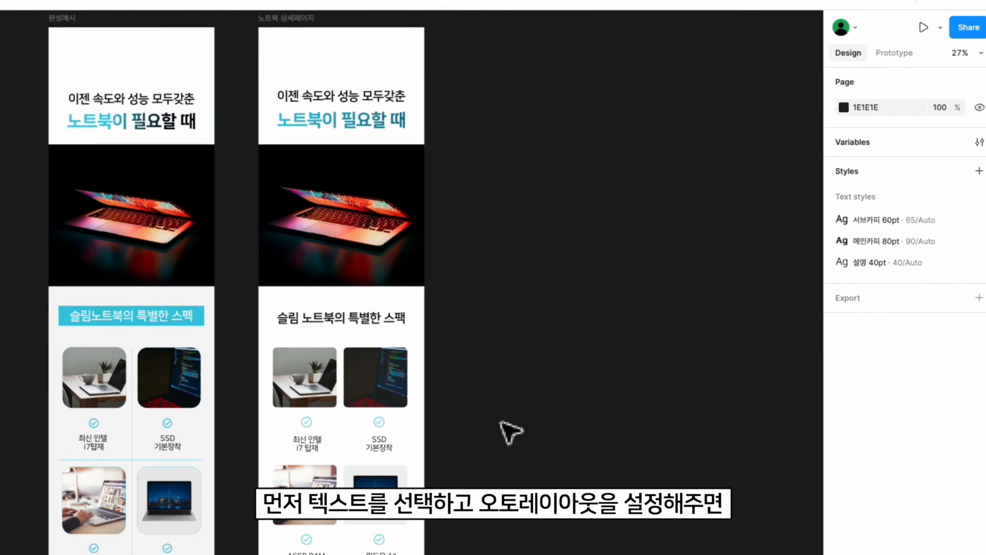
{"action": "left_click", "coordinate": [508, 150]}
{"action": "left_click", "coordinate": [352, 94], "text": "shift"}
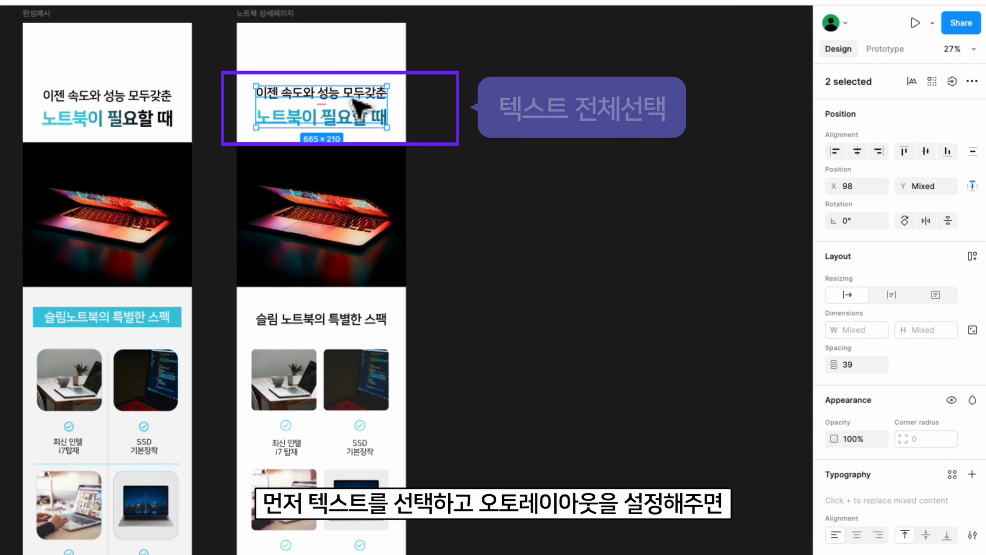
{"action": "left_click", "coordinate": [980, 264]}
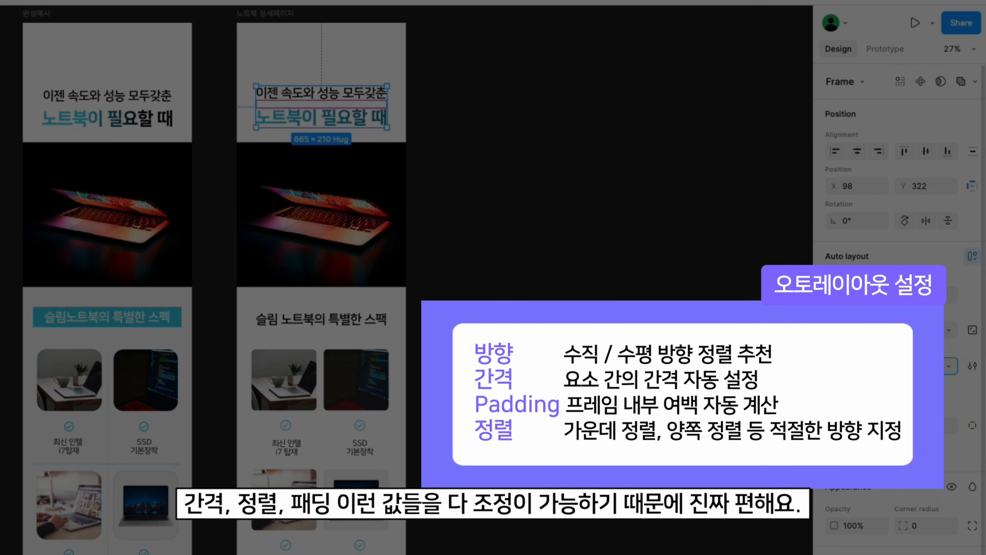
{"action": "key", "text": "ctrl+z"}
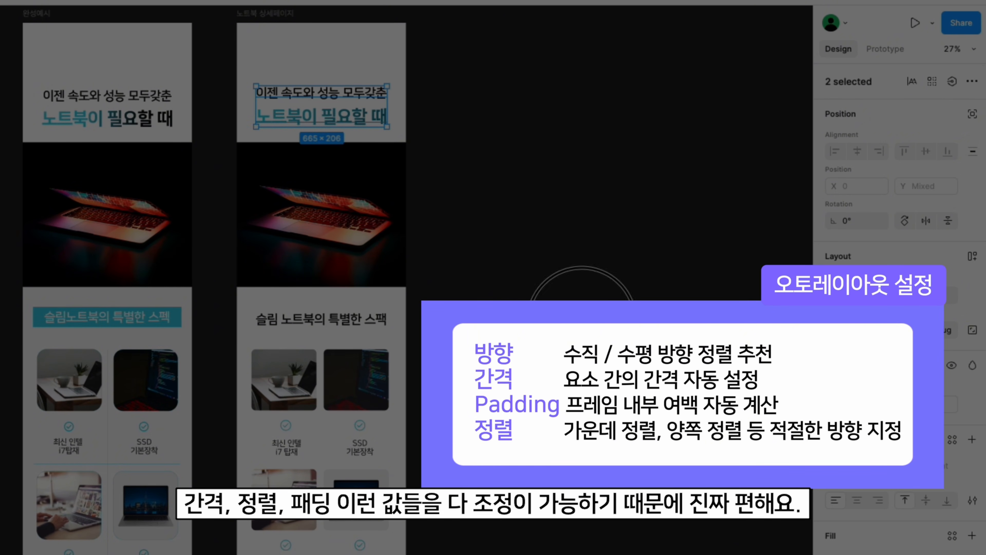
{"action": "key", "text": "shift+a"}
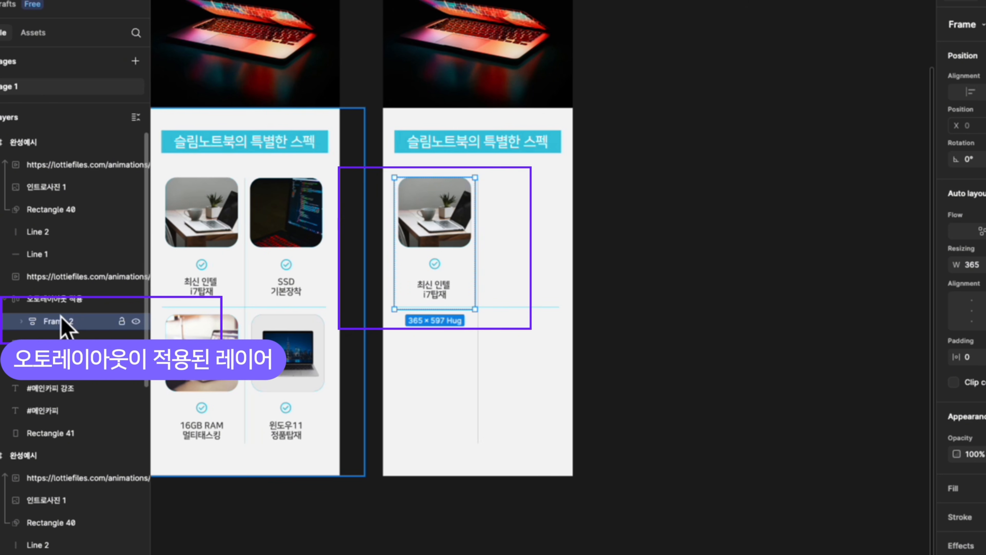
Duplicate the 최신 인텔 i7탑재 auto-layout card beside the original, and switch the enclosing 오토레이아웃 적용 frame to vertical flow.
{"action": "key", "text": "ctrl+c"}
{"action": "key", "text": "ctrl+v"}
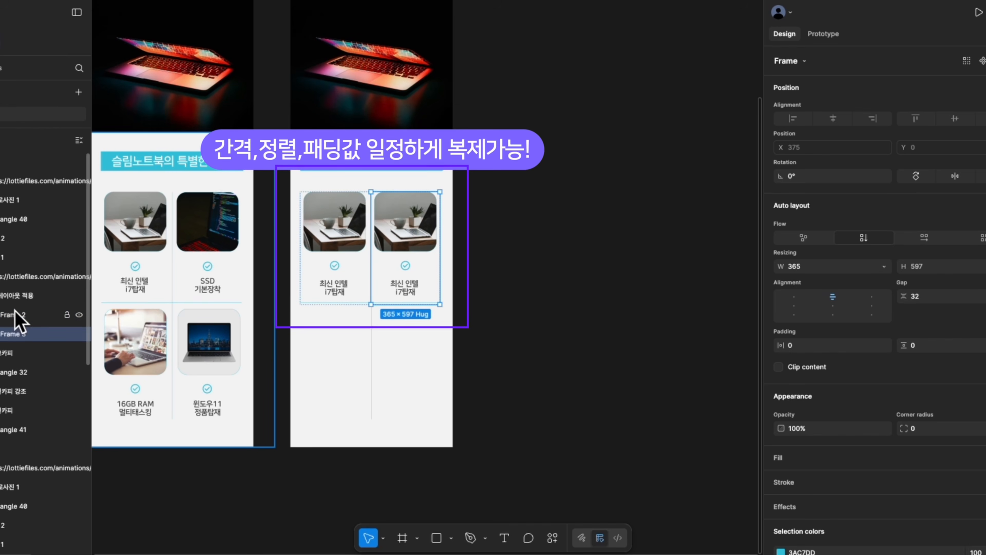
{"action": "left_click", "coordinate": [559, 242]}
{"action": "left_click", "coordinate": [382, 242]}
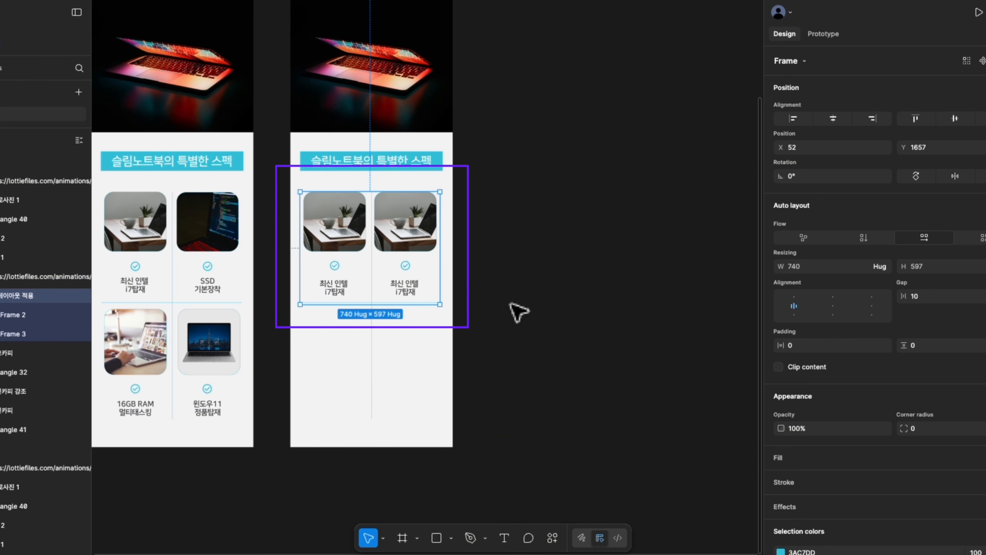
{"action": "left_click", "coordinate": [864, 238]}
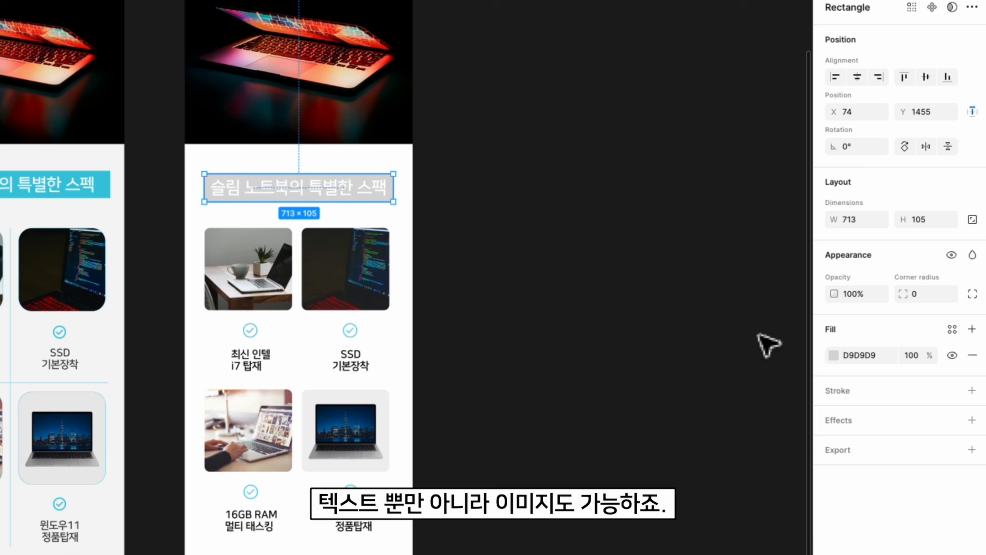
Fill the rectangle behind the 슬림 노트북의 특별한 스팩 heading with the 메인컬러 variable.
{"action": "left_click", "coordinate": [952, 329]}
{"action": "left_click", "coordinate": [703, 324]}
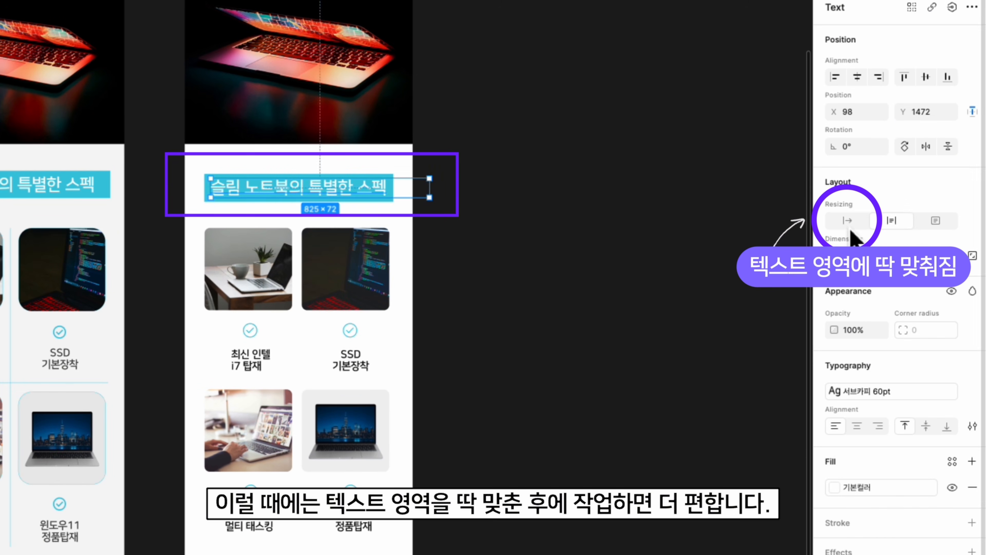
Set the 슬림 노트북의 특별한 스팩 text to auto width and center it horizontally and vertically with its background rectangle.
{"action": "left_click", "coordinate": [847, 220]}
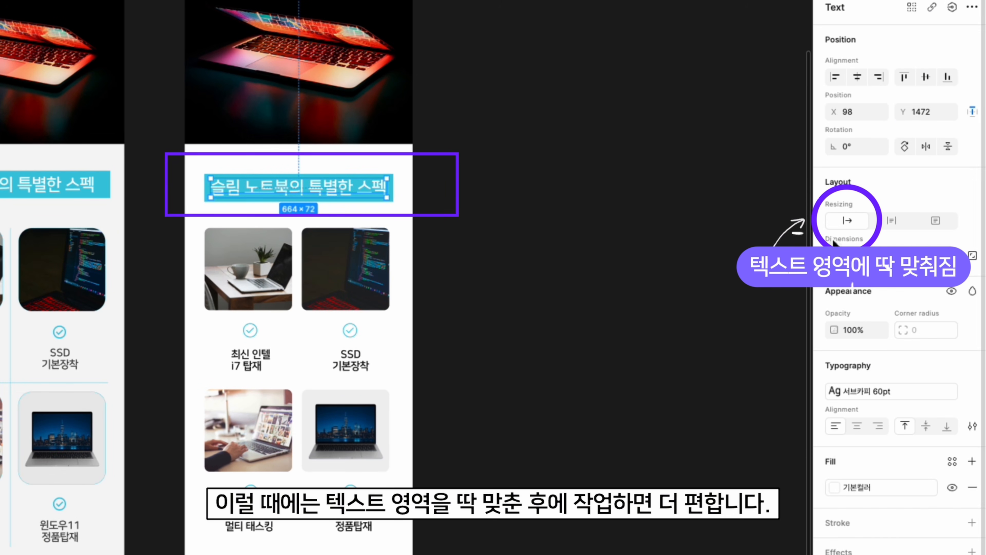
{"action": "left_click", "coordinate": [401, 189], "text": "shift"}
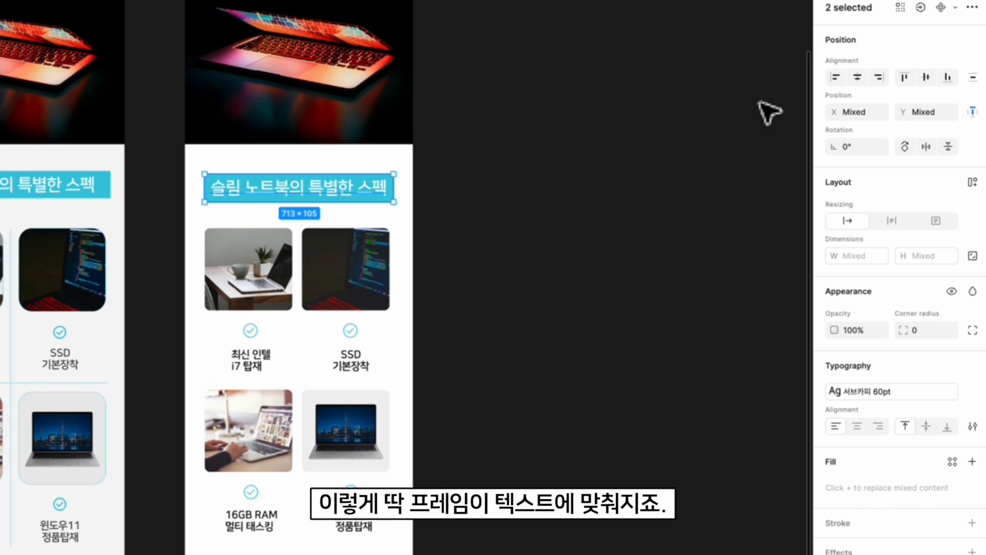
{"action": "left_click", "coordinate": [864, 78]}
{"action": "left_click", "coordinate": [927, 78]}
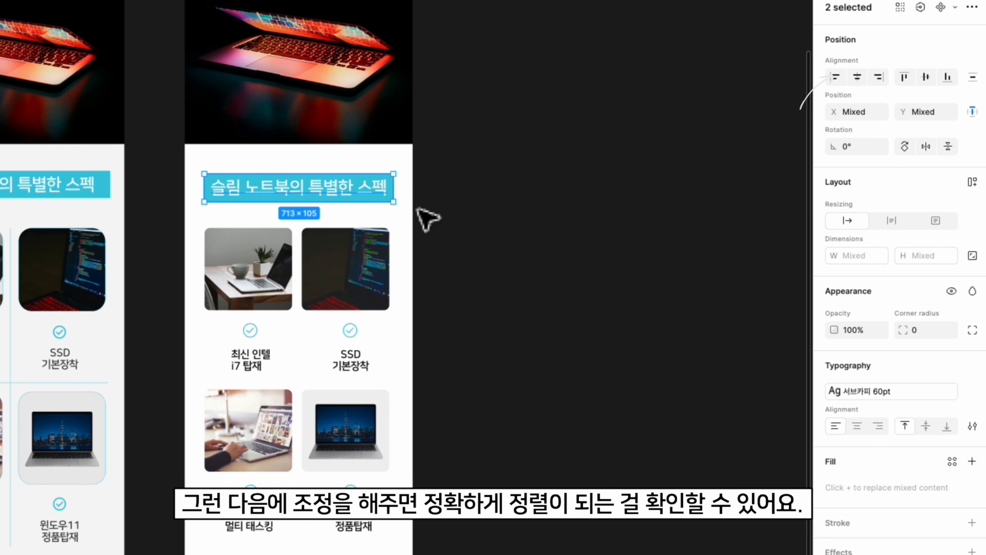
{"action": "left_click", "coordinate": [513, 220]}
Select the four spec description texts under the check icons in the laptop detail page together.
{"action": "scroll", "coordinate": [546, 418], "scroll_direction": "down", "scroll_amount": 3}
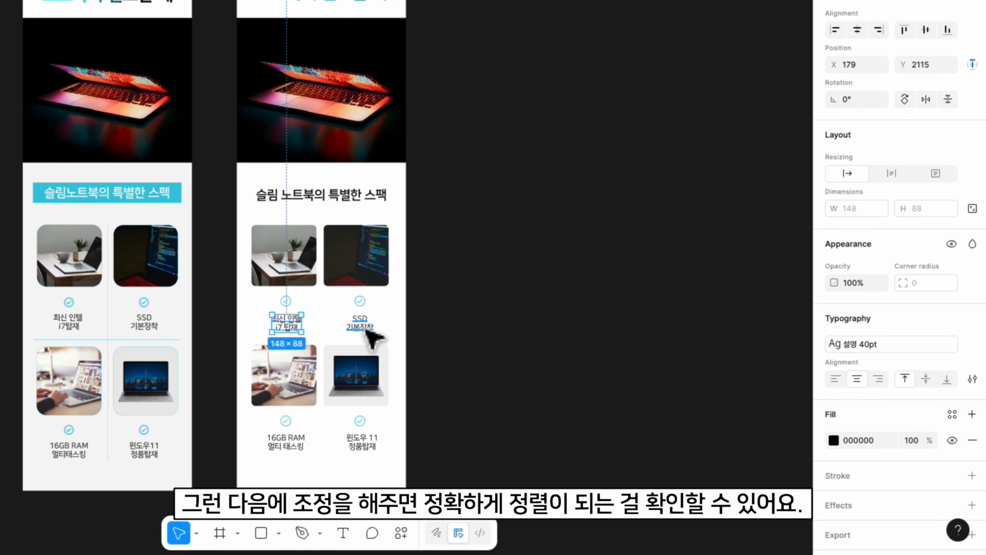
{"action": "left_click", "coordinate": [363, 328], "text": "shift"}
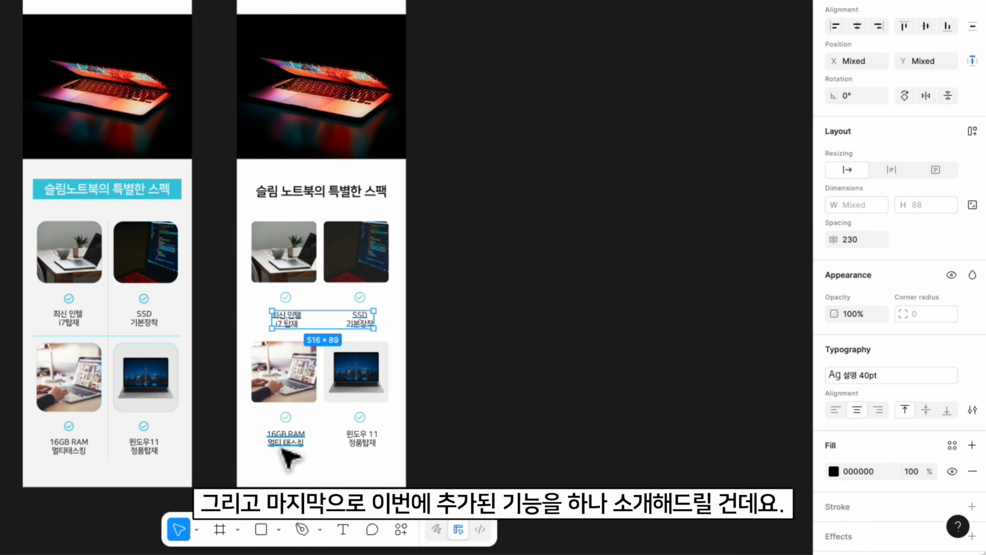
{"action": "left_click", "coordinate": [285, 441], "text": "shift"}
{"action": "left_click", "coordinate": [361, 438], "text": "shift"}
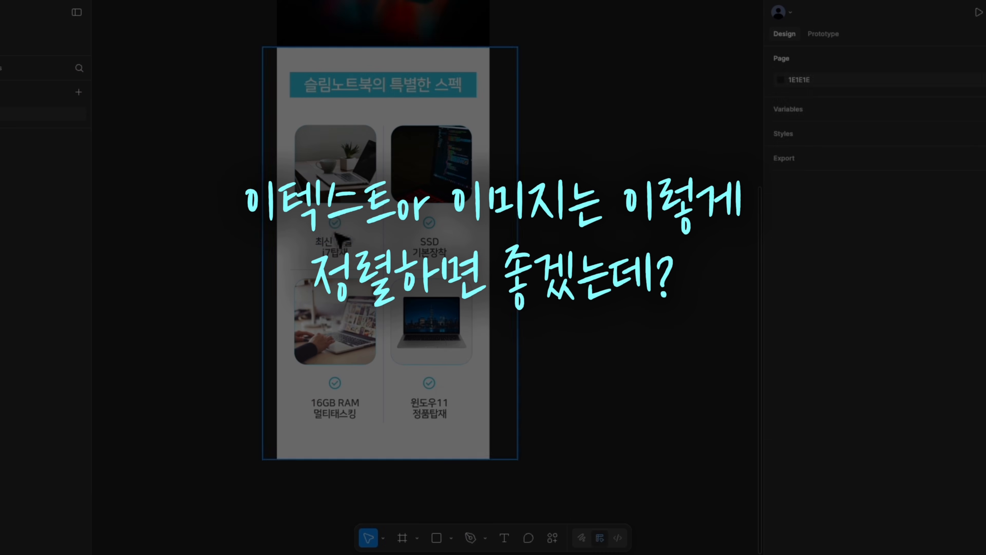
Apply auto layout to the check icon and caption of the 최신 인텔 i7탑재 card, and likewise for the SSD 기본장착 card.
{"action": "left_click", "coordinate": [551, 537]}
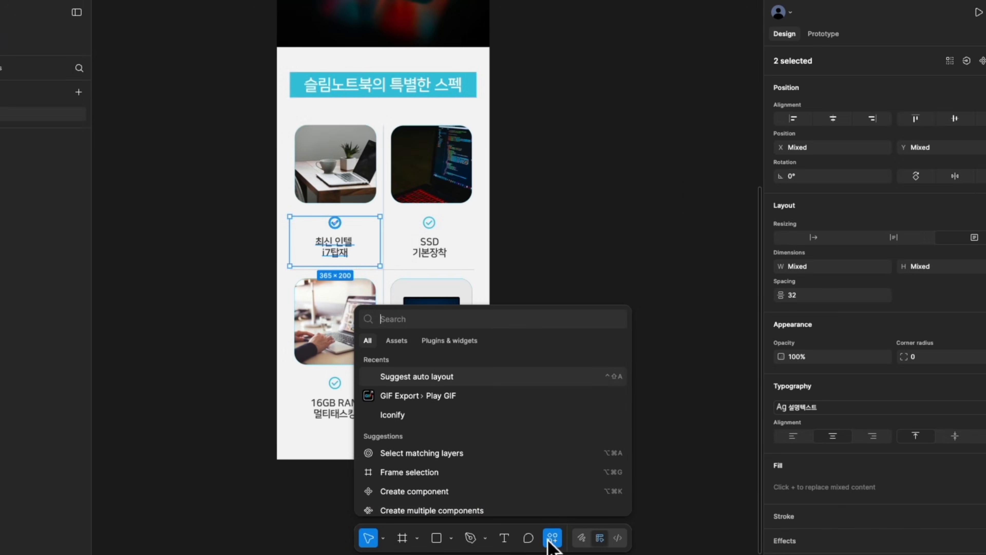
{"action": "left_click", "coordinate": [459, 382]}
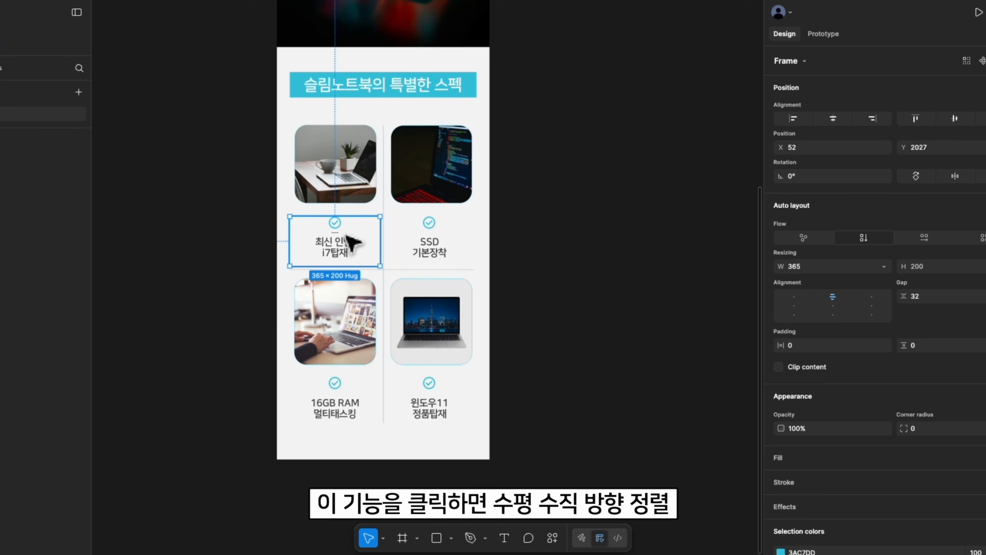
{"action": "left_click", "coordinate": [442, 263], "text": "shift"}
{"action": "key", "text": "shift+a"}
{"action": "scroll", "coordinate": [418, 242], "scroll_direction": "up", "scroll_amount": 5}
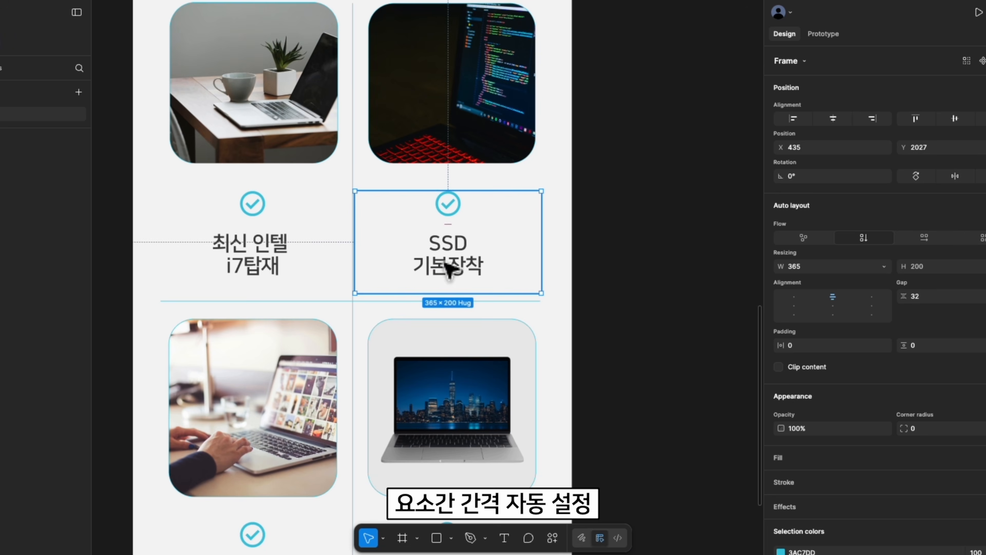
Use Suggest auto layout to combine the SSD 기본장착 and 최신 인텔 i7탑재 caption frames each with the image above.
{"action": "left_click", "coordinate": [475, 159], "text": "shift"}
{"action": "key", "text": "super+k"}
{"action": "left_click", "coordinate": [436, 378]}
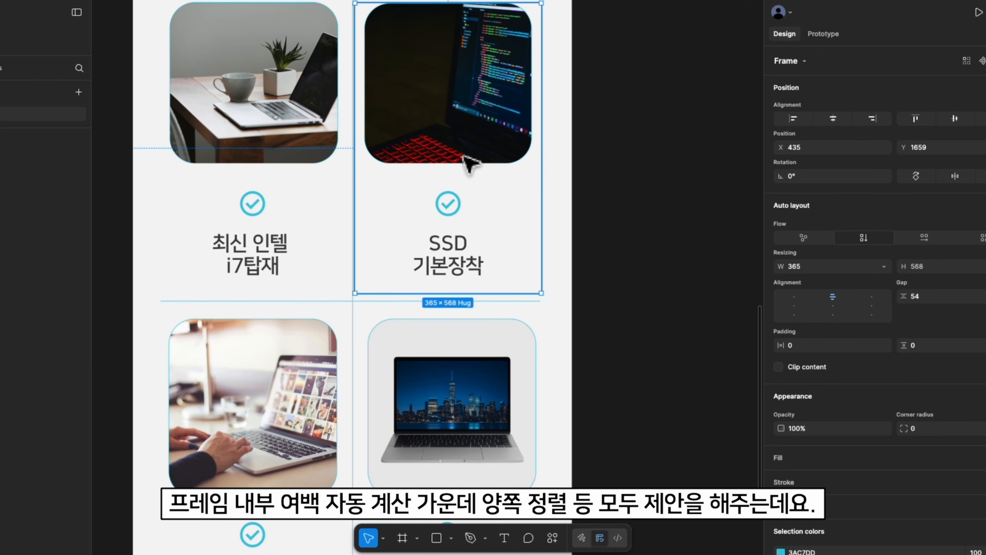
{"action": "left_click", "coordinate": [277, 141]}
{"action": "left_click", "coordinate": [257, 233], "text": "shift"}
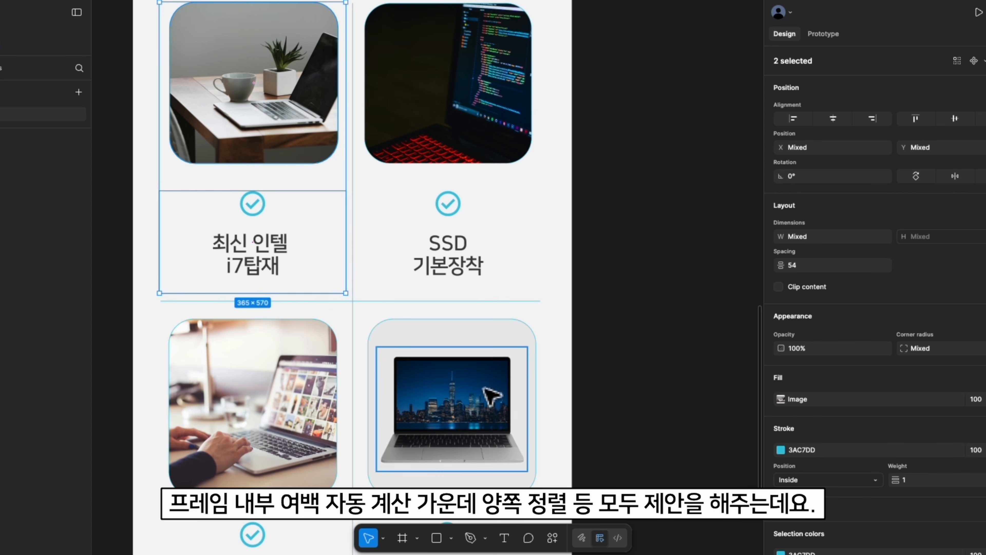
{"action": "left_click", "coordinate": [551, 537]}
{"action": "left_click", "coordinate": [449, 378]}
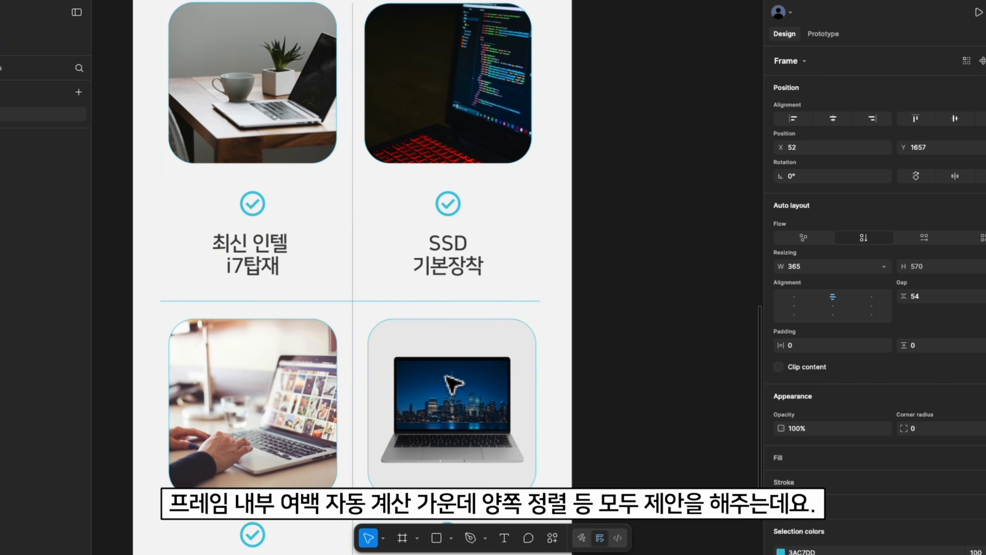
{"action": "left_click", "coordinate": [634, 189]}
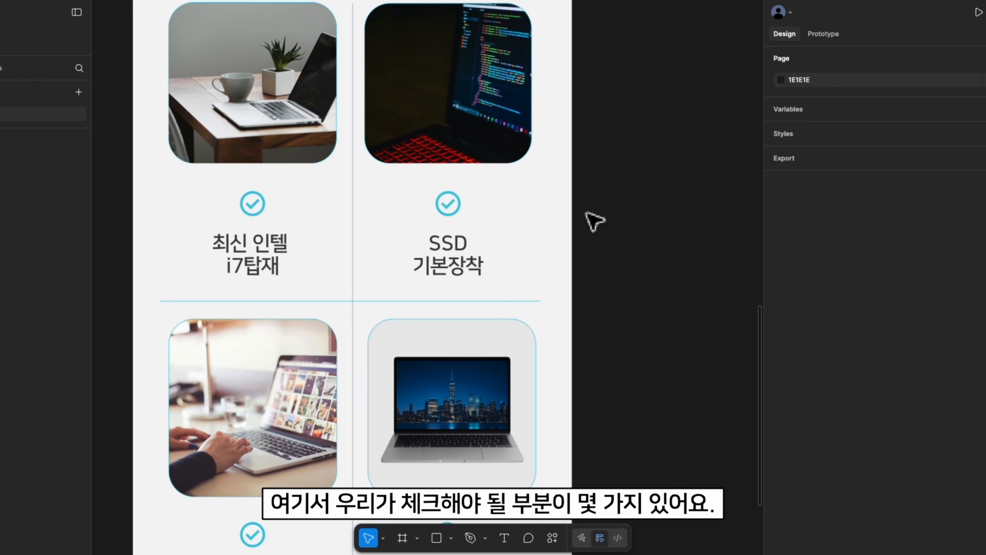
Inspect the alignment and spacing of the 최신 인텔 i7탑재 and SSD 기본장착 auto-layout cards.
{"action": "scroll", "coordinate": [576, 207], "scroll_direction": "down", "scroll_amount": 2}
{"action": "scroll", "coordinate": [577, 210], "scroll_direction": "up", "scroll_amount": 3}
{"action": "scroll", "coordinate": [513, 232], "scroll_direction": "up", "scroll_amount": 5}
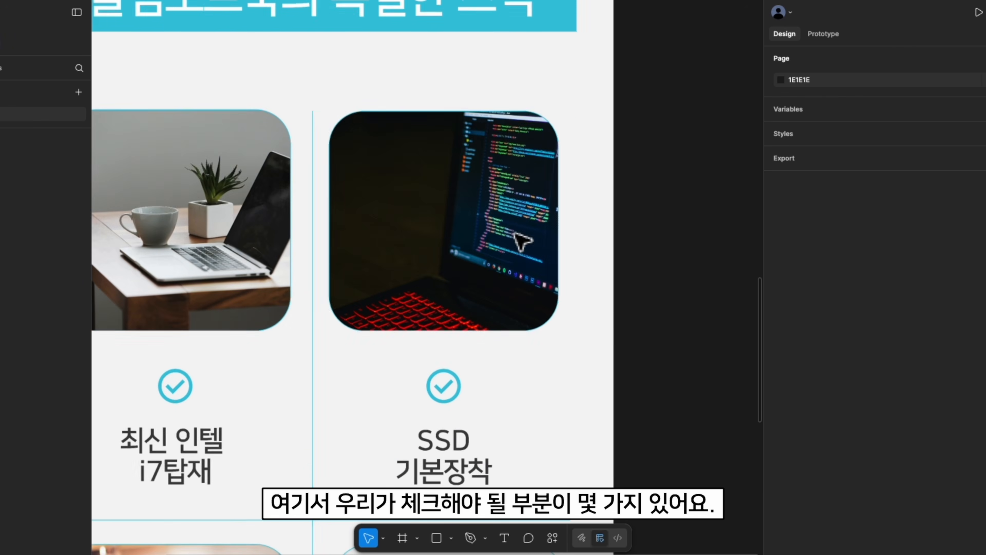
{"action": "scroll", "coordinate": [568, 304], "scroll_direction": "down", "scroll_amount": 3}
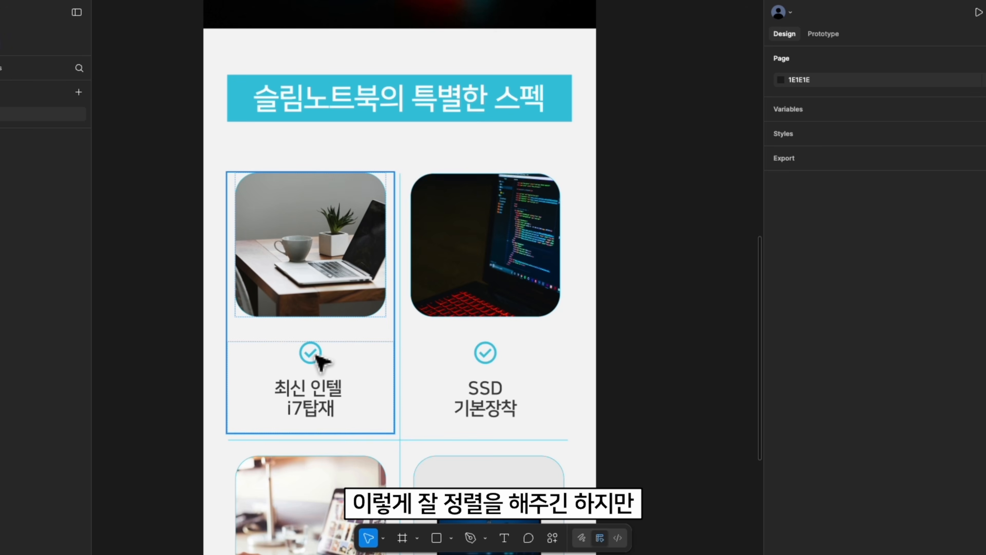
{"action": "left_click", "coordinate": [313, 318]}
{"action": "left_click", "coordinate": [463, 286], "text": "shift"}
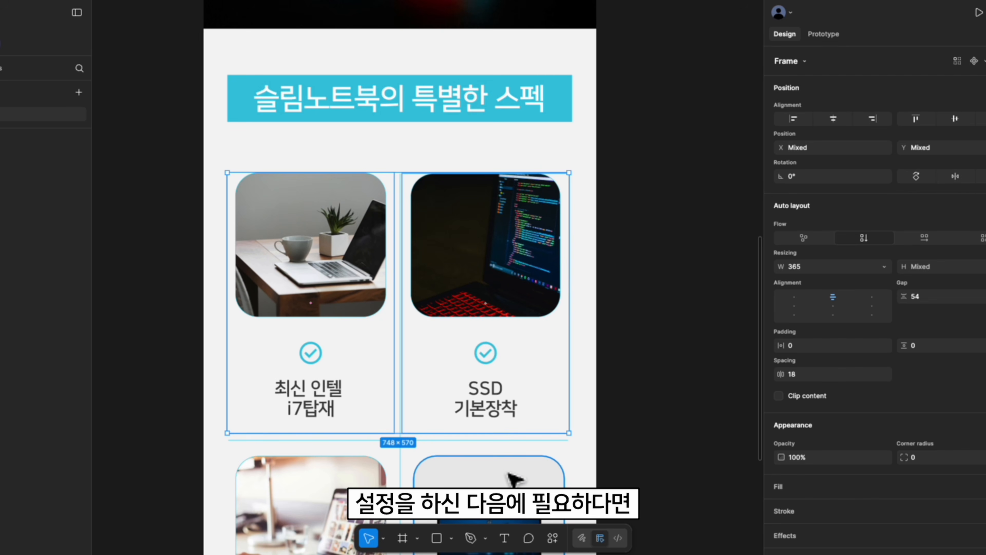
{"action": "left_click", "coordinate": [662, 277]}
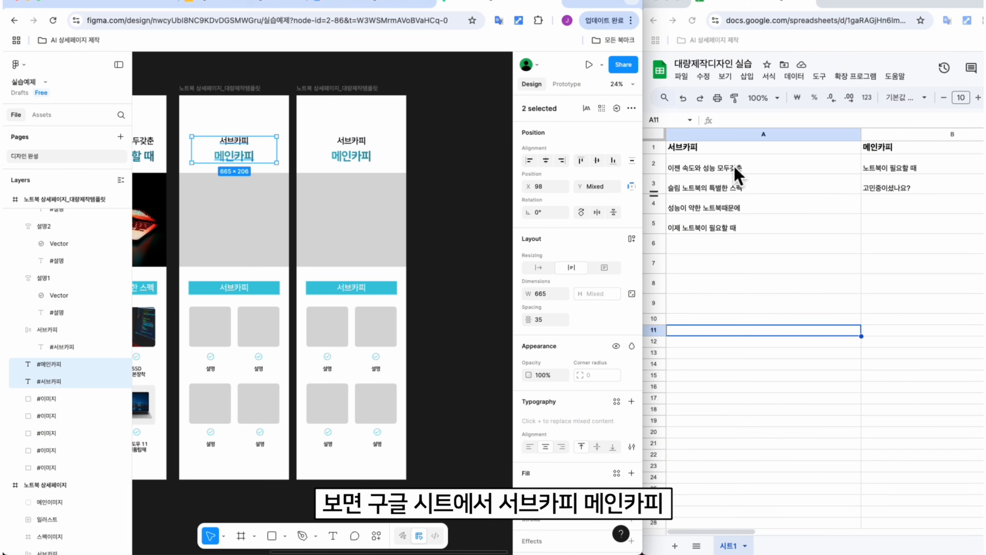
Compare the 서브카피 and 메인카피 cells in the Google Sheet with the matching text layers in the Figma template.
{"action": "left_click", "coordinate": [863, 167]}
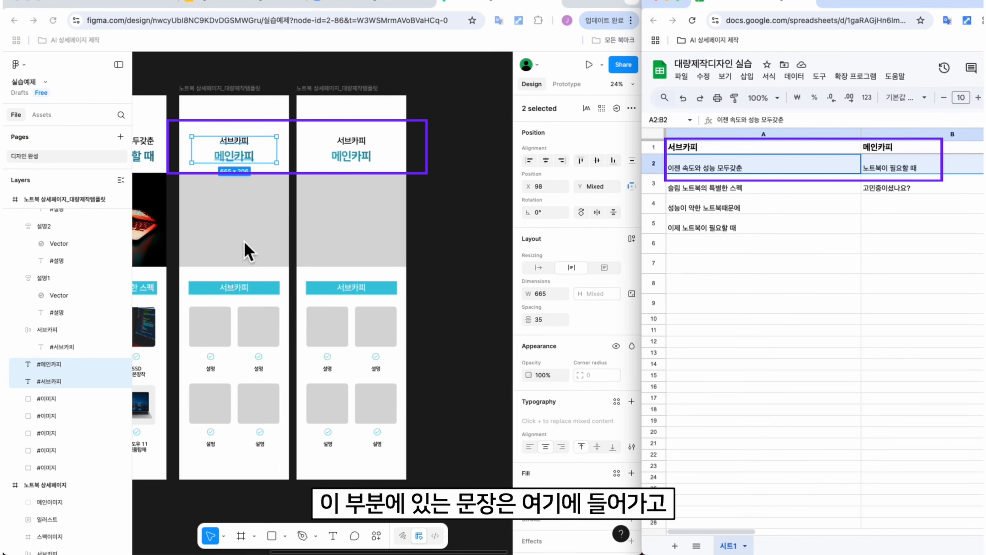
{"action": "left_click", "coordinate": [244, 288]}
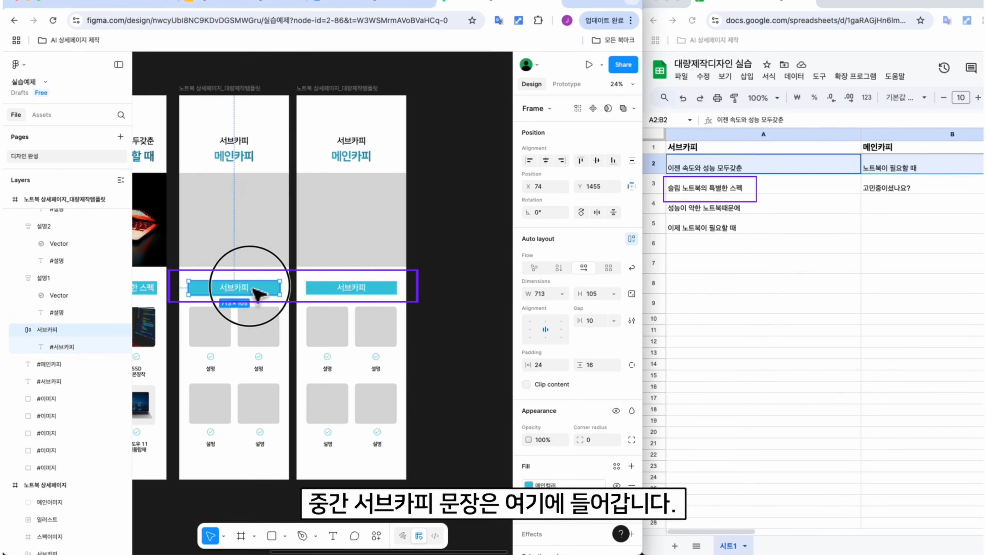
{"action": "left_click", "coordinate": [77, 346]}
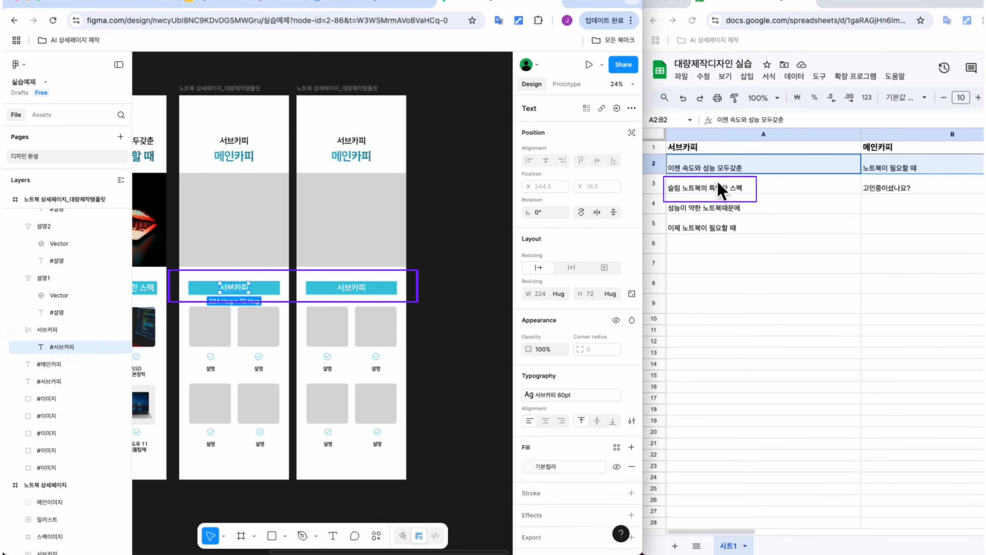
{"action": "left_click", "coordinate": [755, 194]}
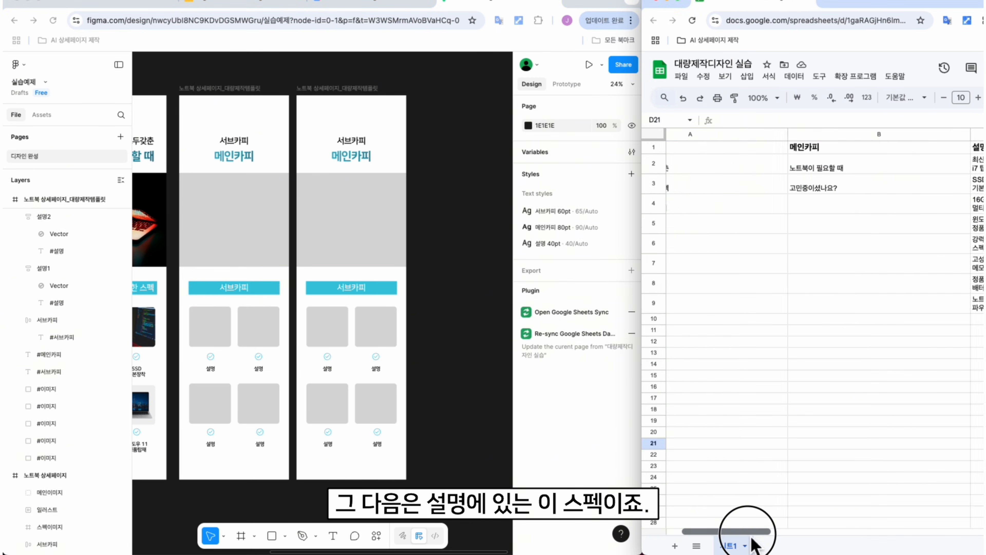
Review the sheet's 이미지 URLs in D2:D9 and 설명 texts in C2:C9 against the template's 설명 frames.
{"action": "left_click_drag", "start_coordinate": [751, 537], "coordinate": [813, 542]}
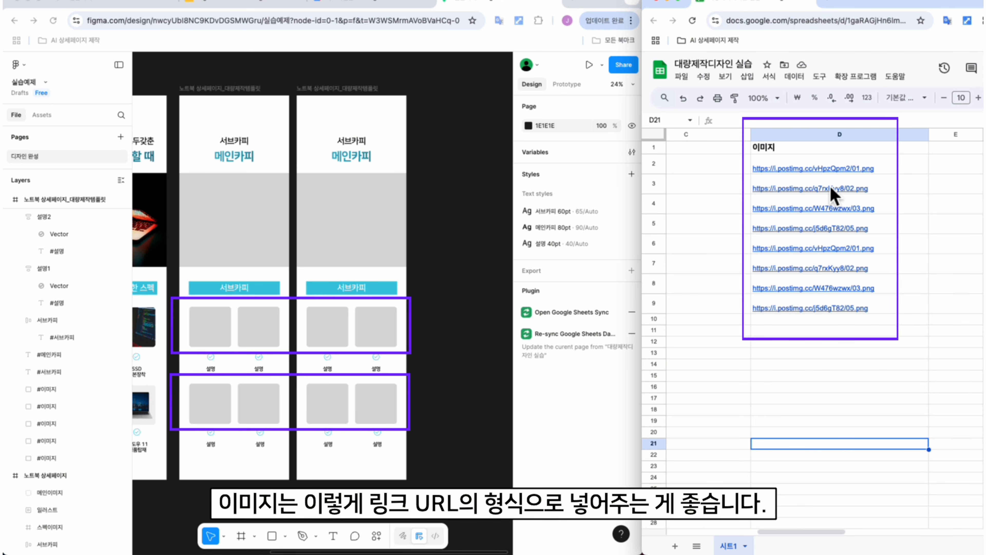
{"action": "left_click_drag", "start_coordinate": [832, 167], "coordinate": [837, 309]}
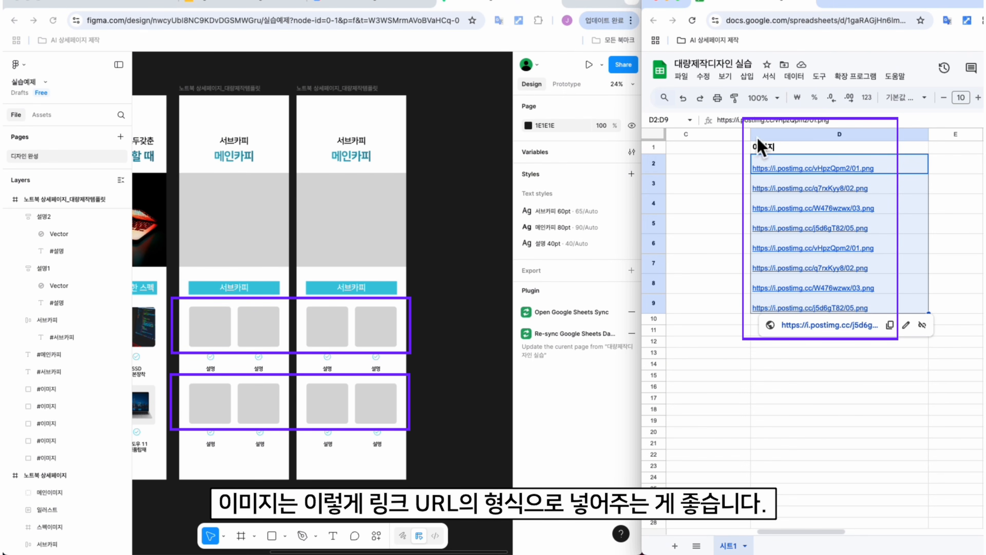
{"action": "left_click", "coordinate": [776, 445]}
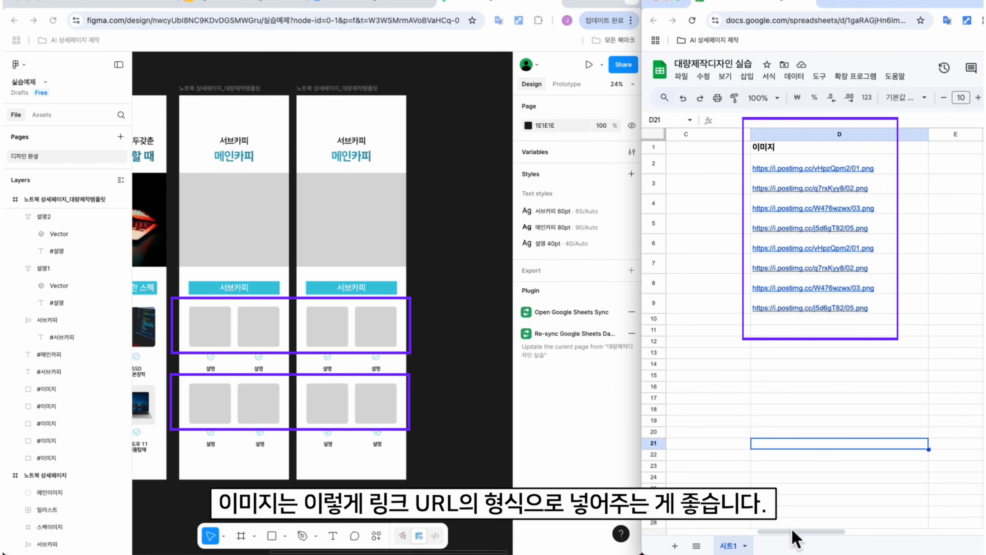
{"action": "left_click_drag", "start_coordinate": [792, 531], "coordinate": [755, 531]}
{"action": "left_click", "coordinate": [815, 165]}
{"action": "left_click_drag", "start_coordinate": [815, 188], "coordinate": [815, 311]}
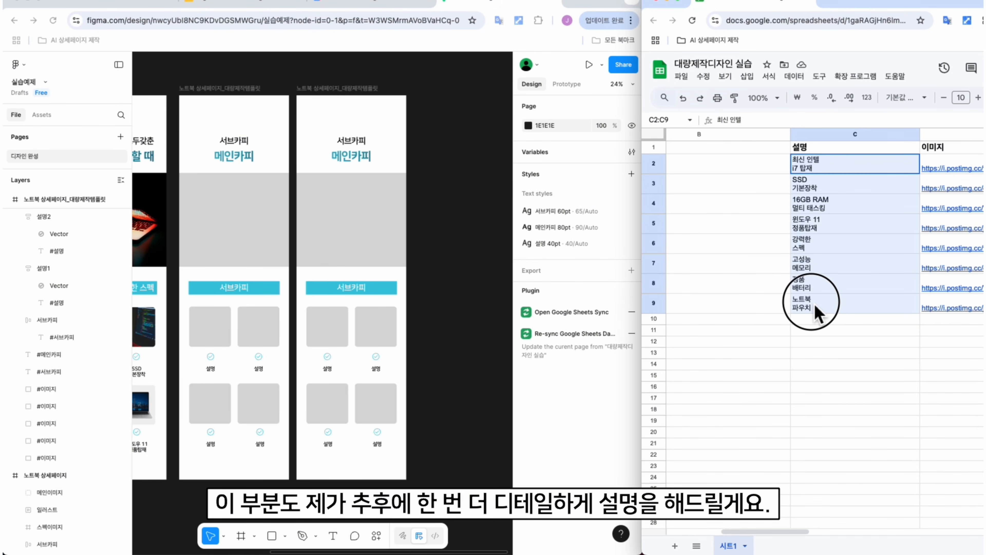
{"action": "left_click", "coordinate": [329, 371]}
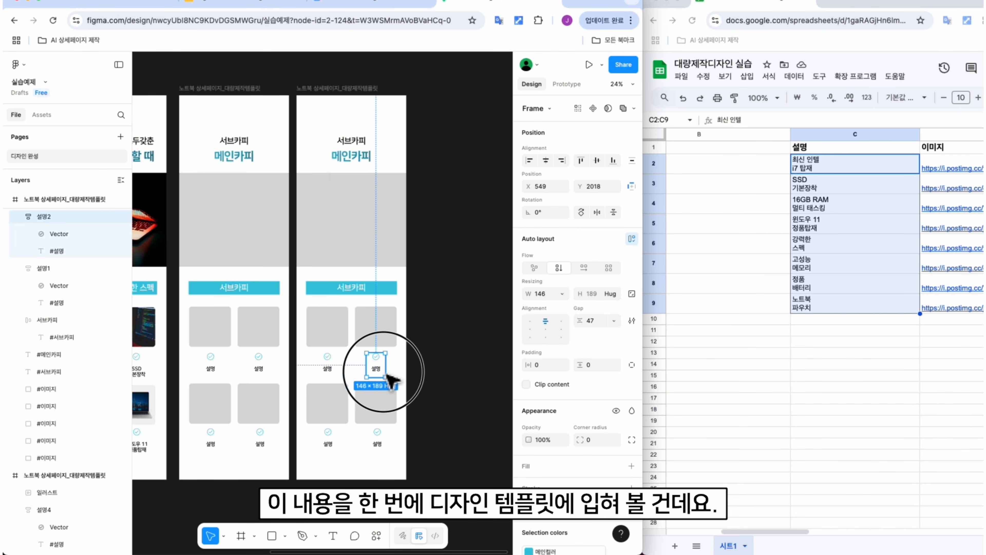
{"action": "left_click", "coordinate": [212, 367]}
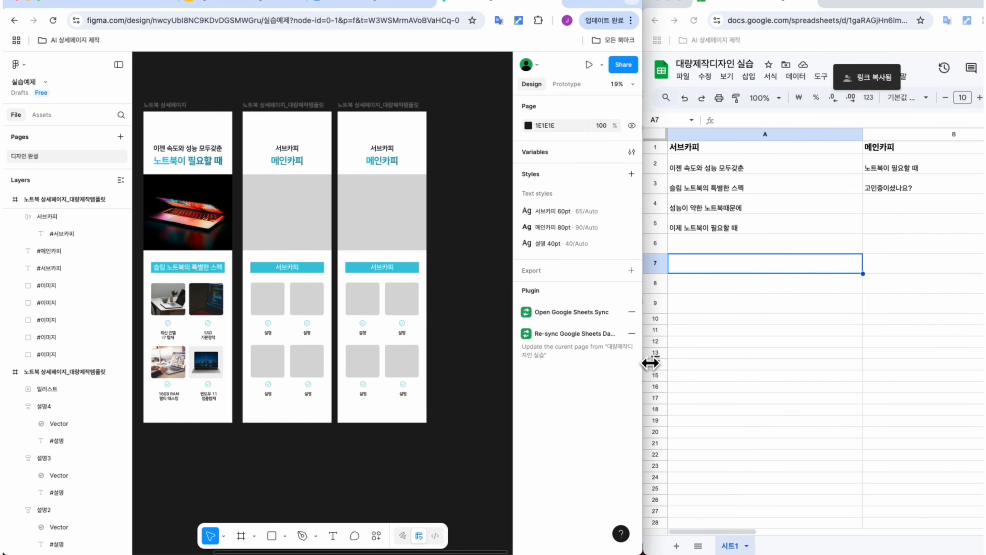
Widen the Figma window and search the plugins and widgets for "google sheet".
{"action": "left_click_drag", "start_coordinate": [652, 363], "coordinate": [982, 364]}
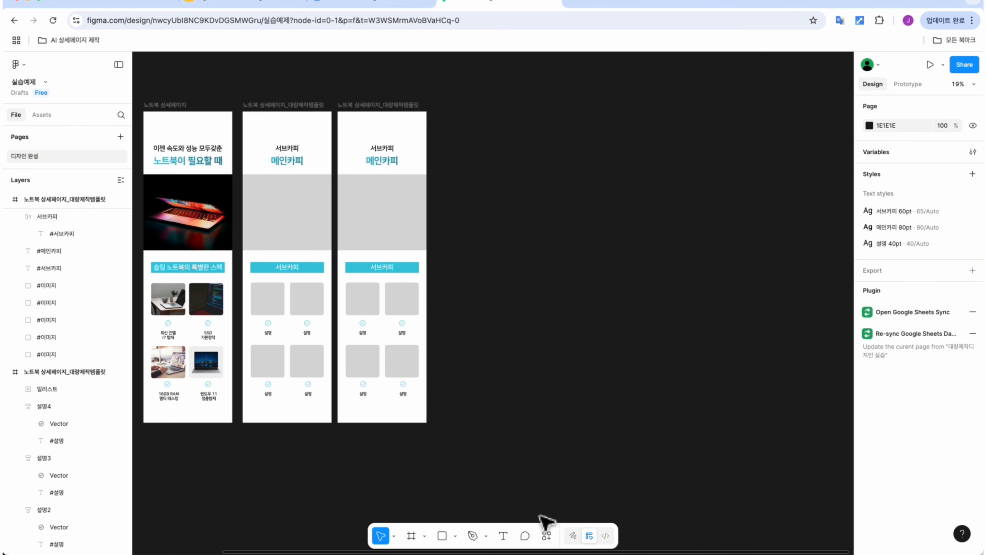
{"action": "left_click_drag", "start_coordinate": [487, 386], "coordinate": [569, 378]}
{"action": "left_click", "coordinate": [544, 535]}
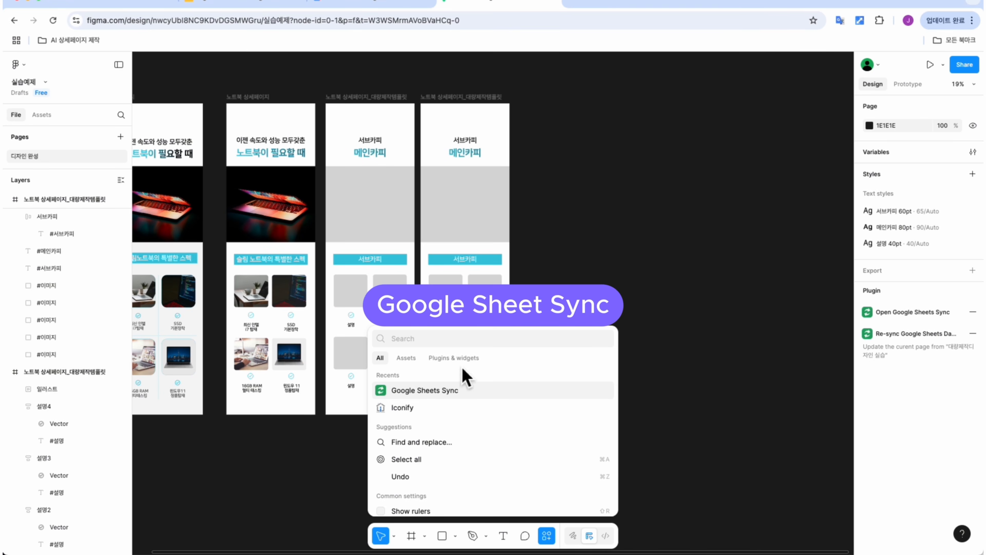
{"action": "left_click", "coordinate": [460, 358]}
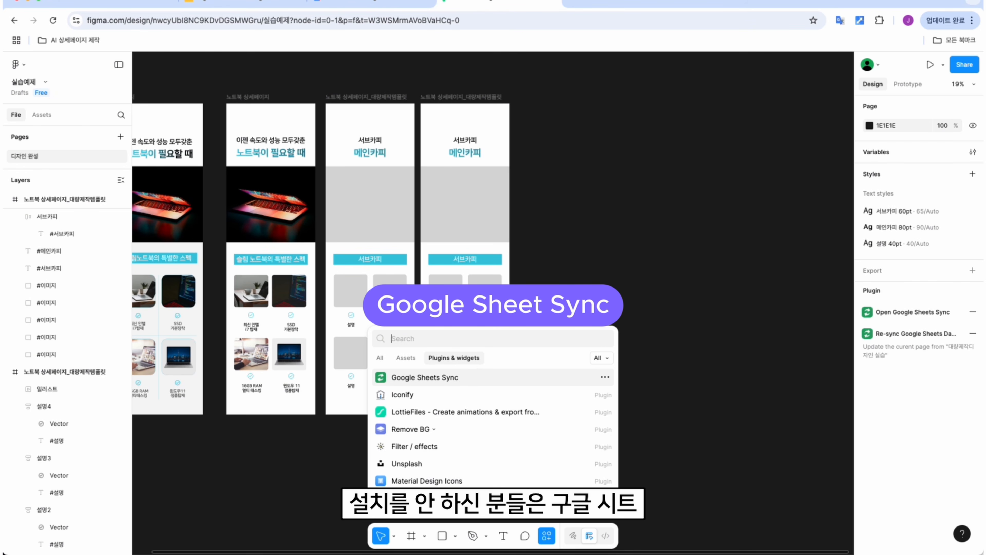
{"action": "type", "text": "google sheet"}
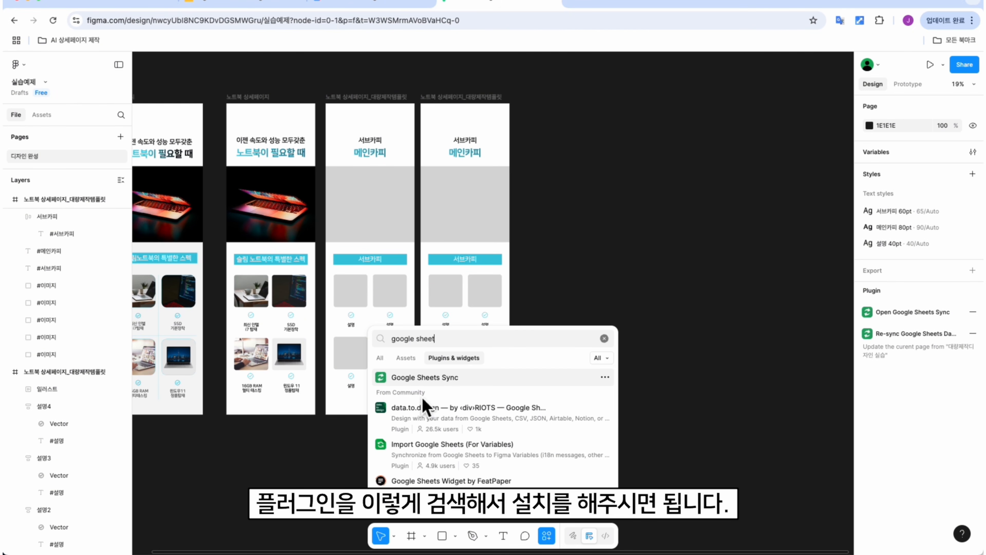
{"action": "left_click", "coordinate": [571, 210]}
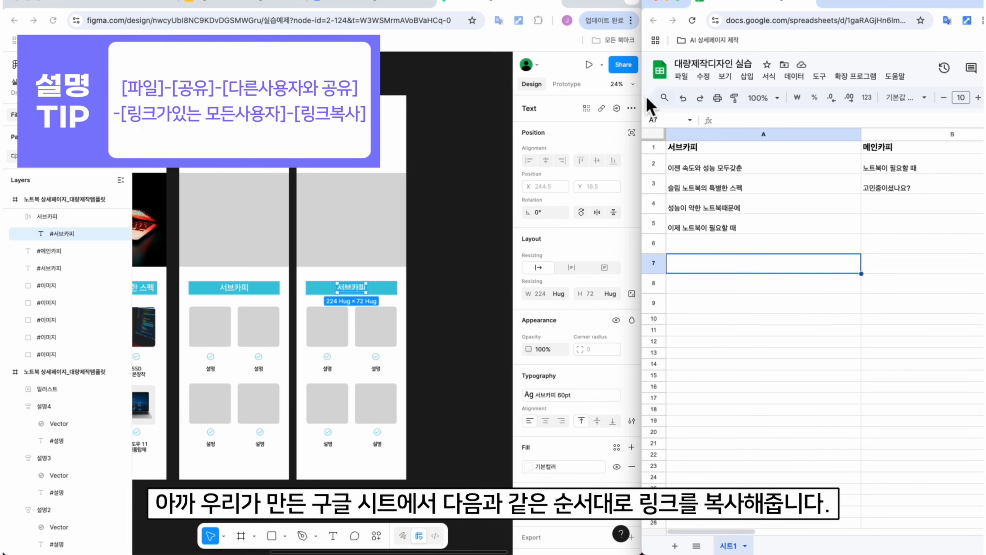
Widen the Google Sheet window and copy the 대량제작디자인 실습 sheet's share link from its sharing settings.
{"action": "left_click_drag", "start_coordinate": [642, 103], "coordinate": [382, 99]}
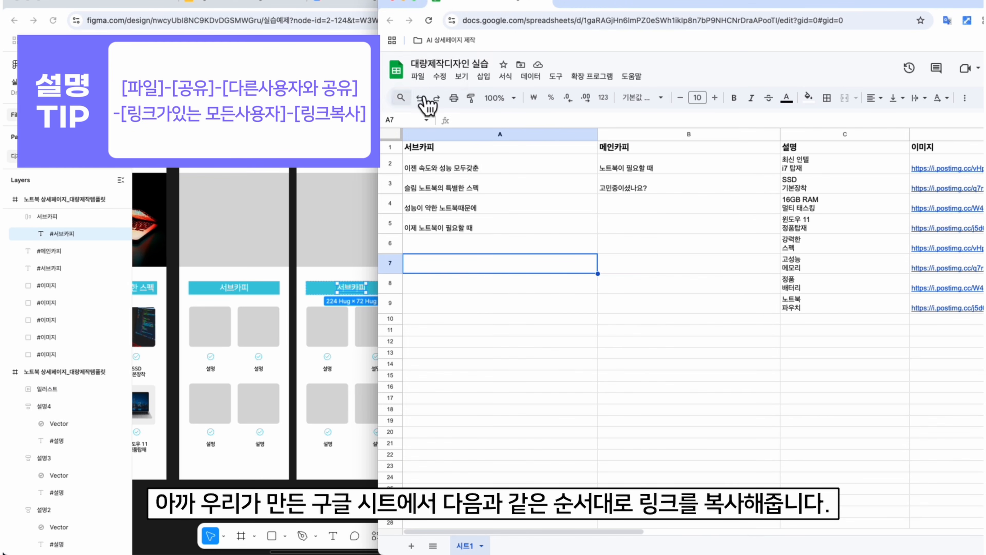
{"action": "left_click", "coordinate": [419, 76]}
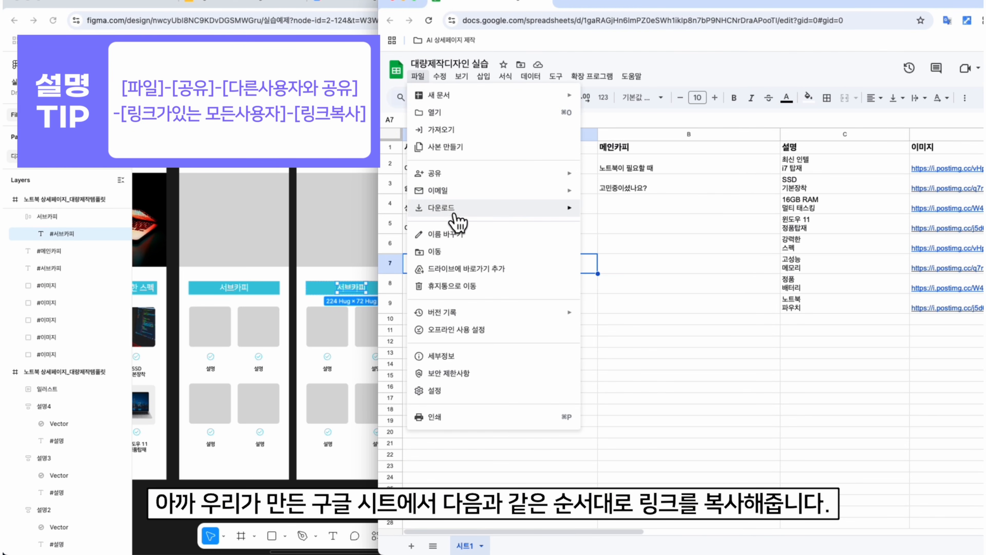
{"action": "mouse_move", "coordinate": [536, 174]}
{"action": "left_click", "coordinate": [660, 180]}
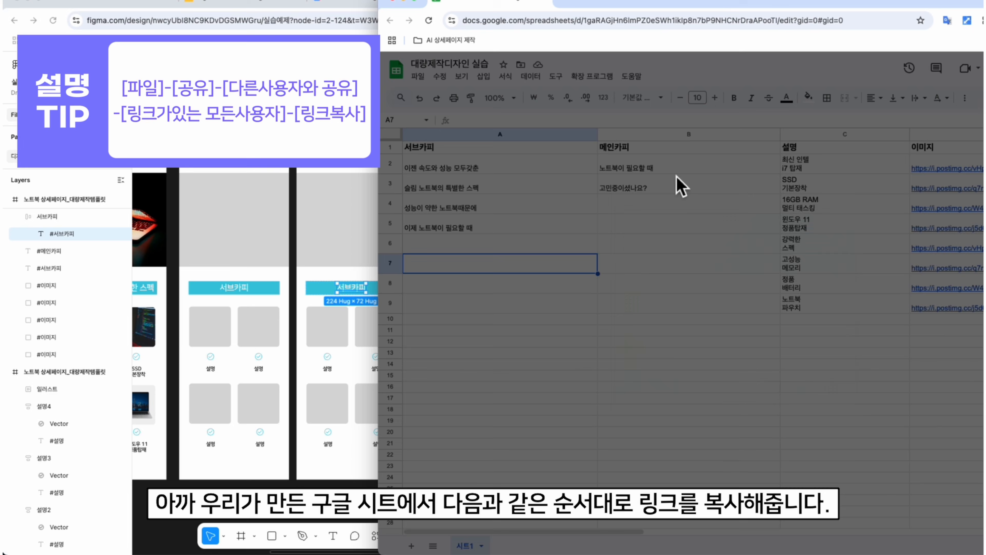
{"action": "left_click", "coordinate": [656, 394]}
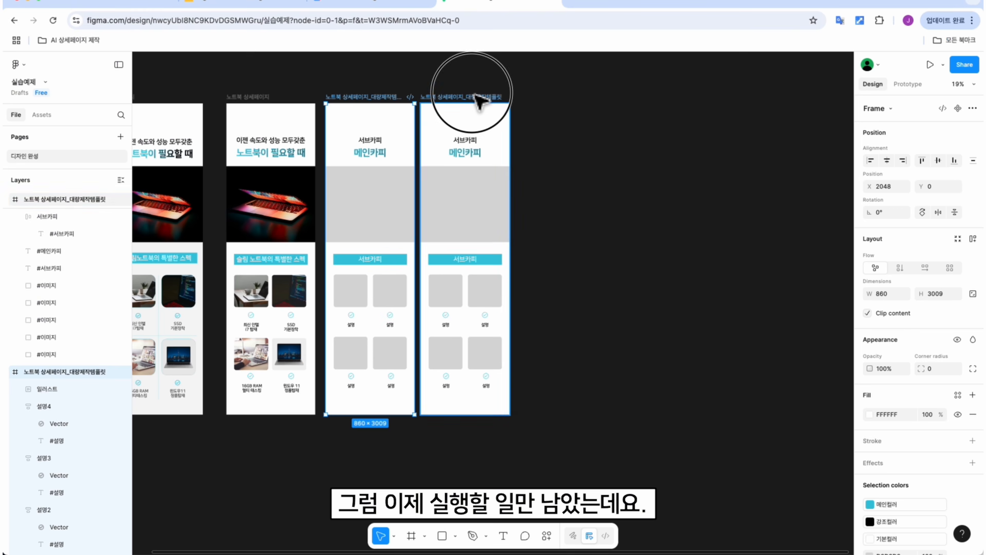
Select both 노트북 상세페이지_대량제작템플릿 frames in Figma and run the Google Sheets Sync plugin on them.
{"action": "left_click", "coordinate": [479, 102], "text": "shift"}
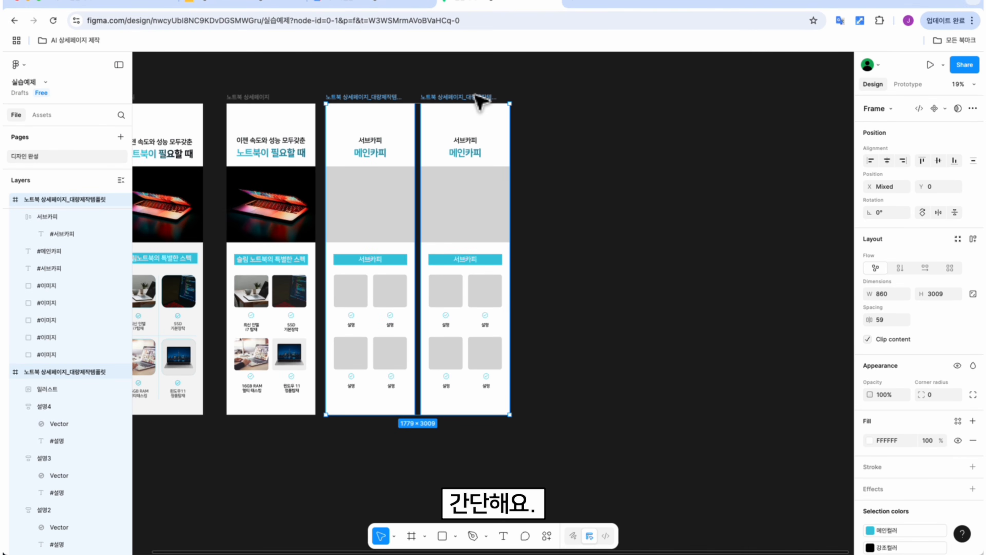
{"action": "right_click", "coordinate": [472, 94]}
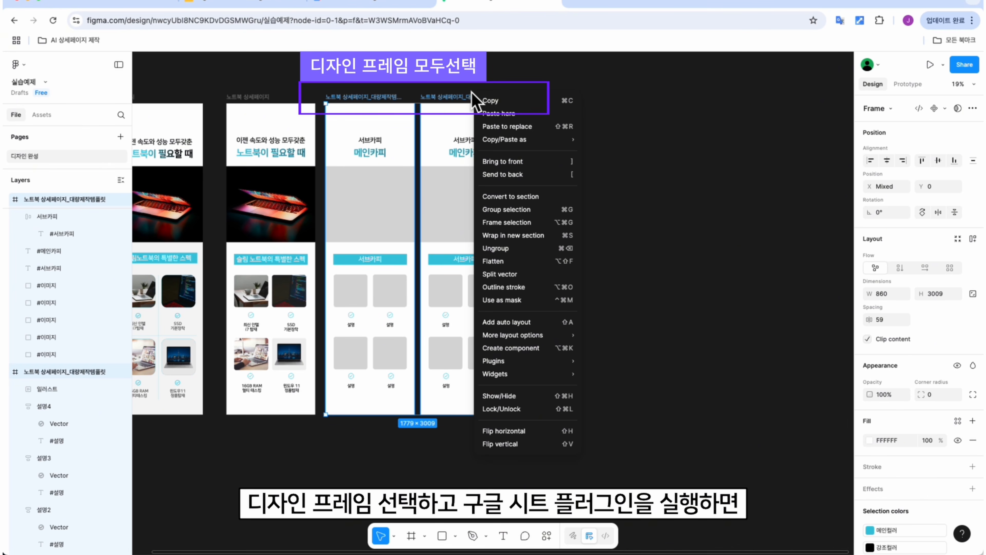
{"action": "mouse_move", "coordinate": [518, 361]}
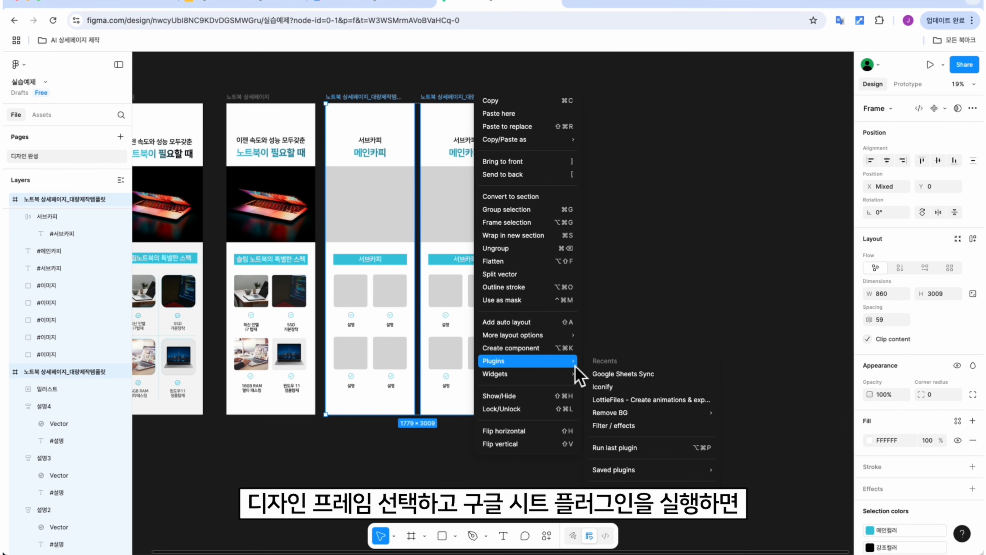
{"action": "left_click", "coordinate": [656, 374]}
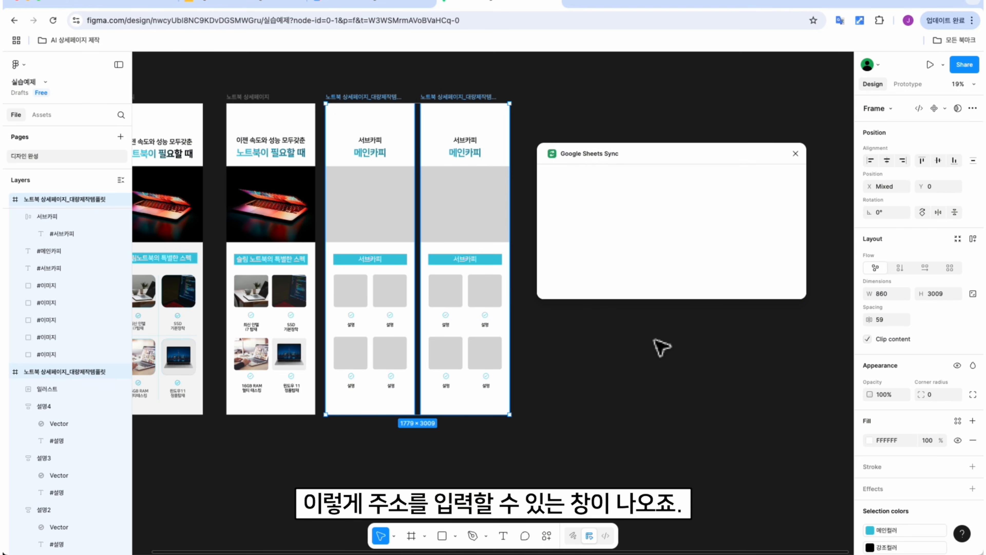
Replace the plugin's sheet URL with the copied share link, then fetch and sync the data into the current selection.
{"action": "left_click", "coordinate": [656, 194]}
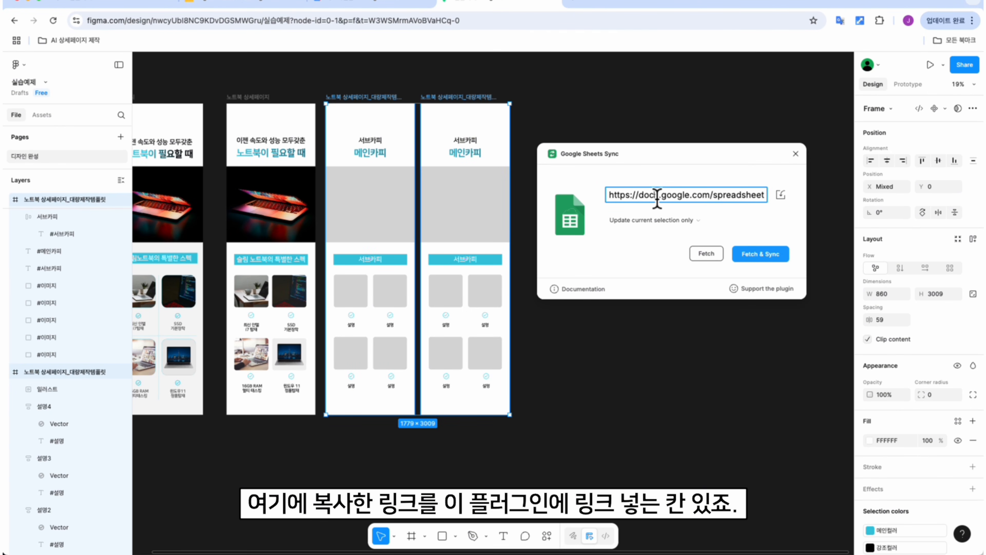
{"action": "key", "text": "super+a"}
{"action": "key", "text": "super+v"}
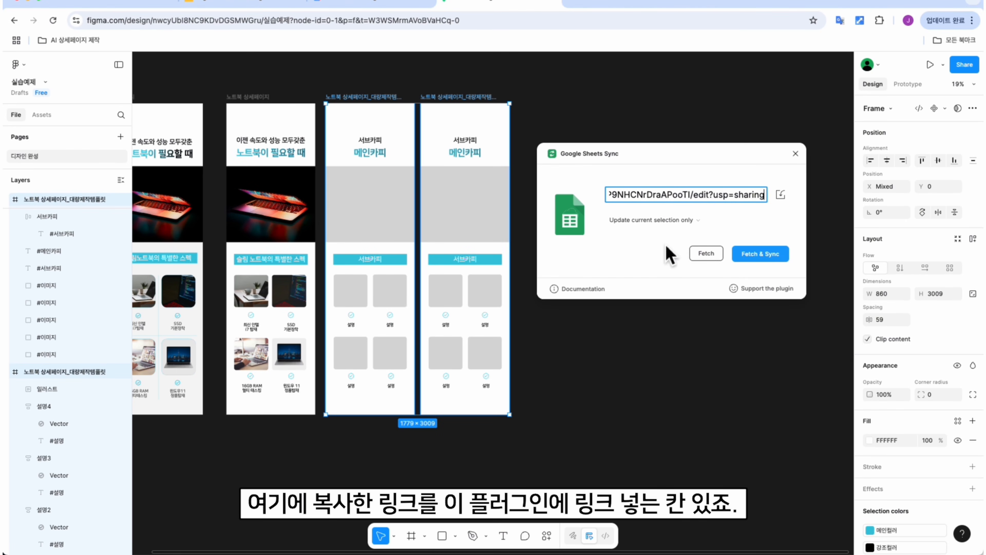
{"action": "left_click", "coordinate": [771, 259]}
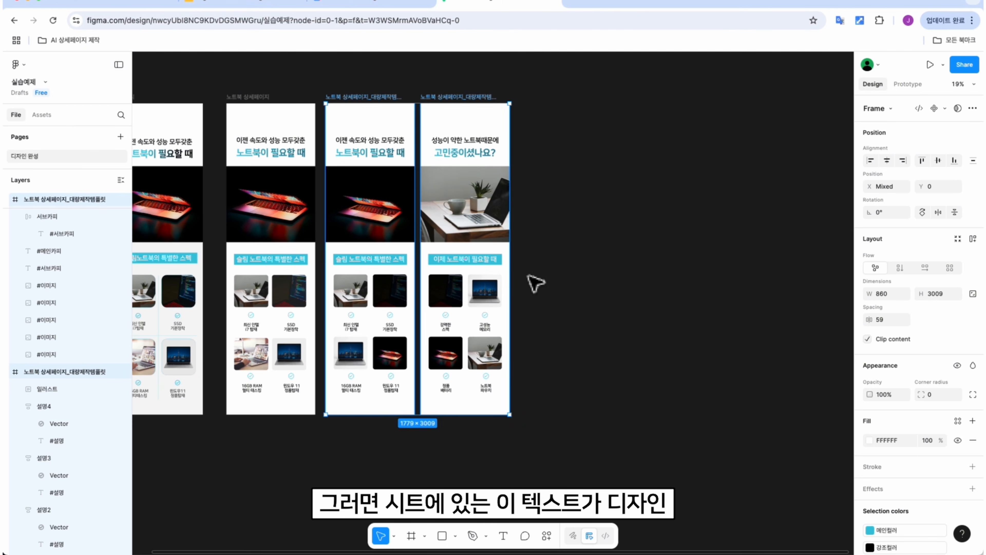
Examine the synced texts and images in the two templates against the original detail page.
{"action": "scroll", "coordinate": [509, 277], "scroll_direction": "up", "scroll_amount": 2}
{"action": "left_click", "coordinate": [574, 203]}
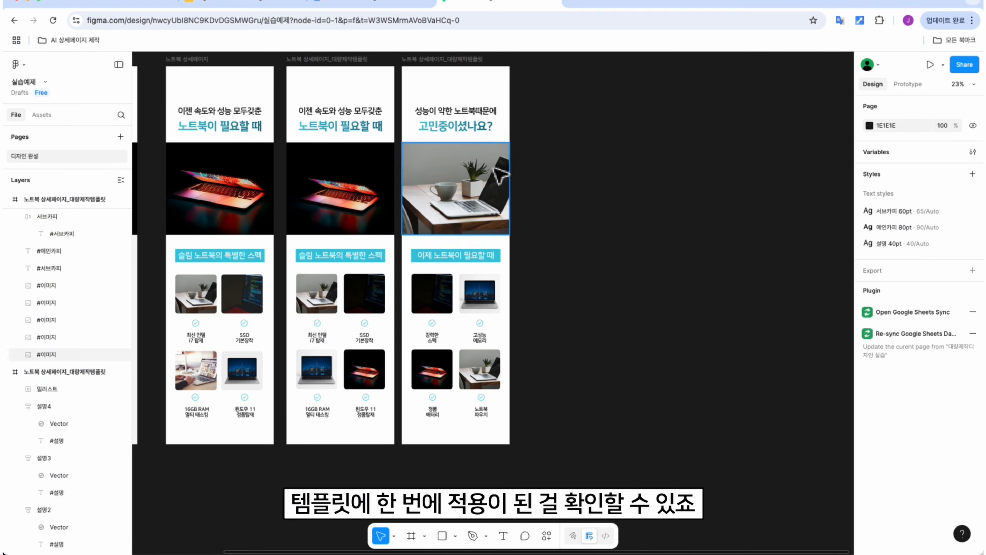
{"action": "scroll", "coordinate": [528, 210], "scroll_direction": "down", "scroll_amount": 1}
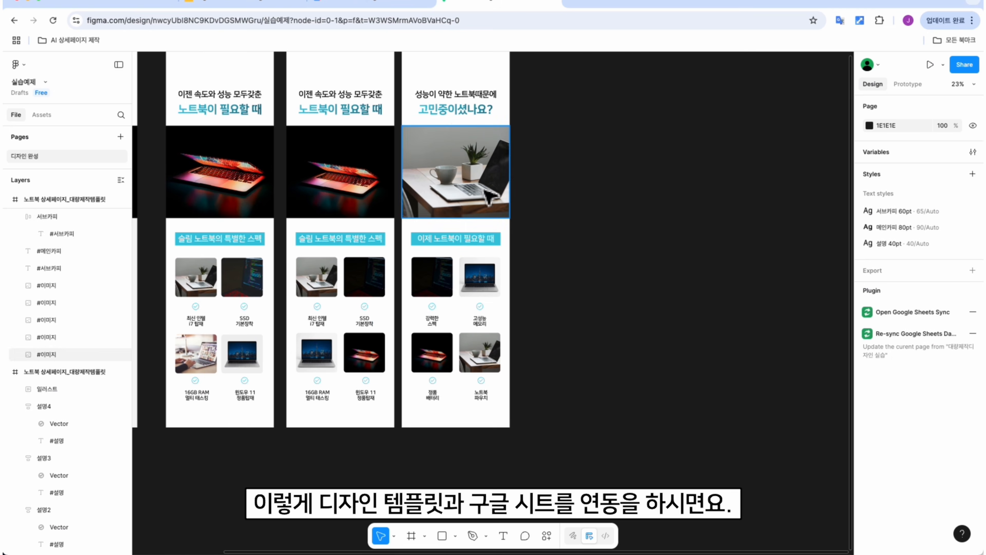
{"action": "scroll", "coordinate": [465, 277], "scroll_direction": "up", "scroll_amount": 2}
{"action": "scroll", "coordinate": [469, 278], "scroll_direction": "up", "scroll_amount": 2}
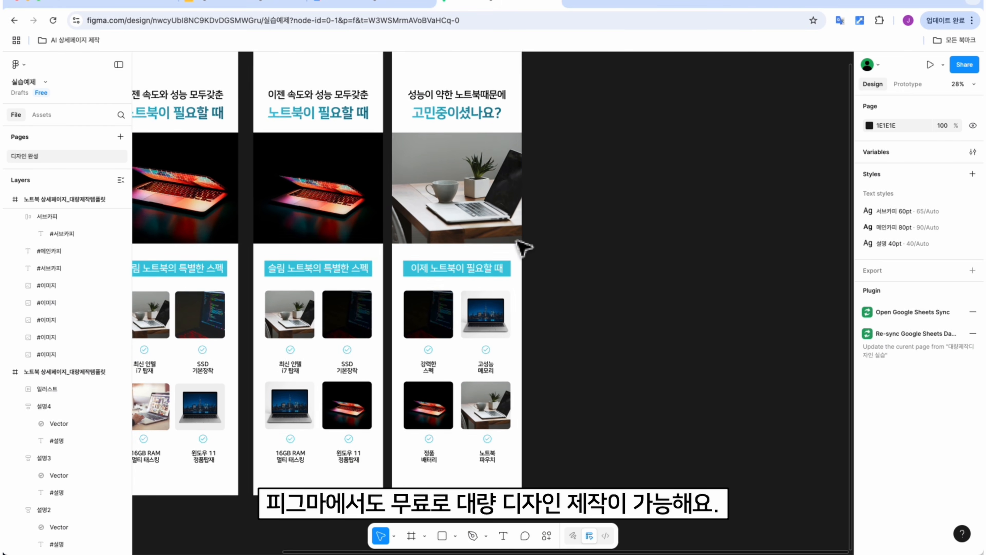
{"action": "scroll", "coordinate": [499, 229], "scroll_direction": "down", "scroll_amount": 2}
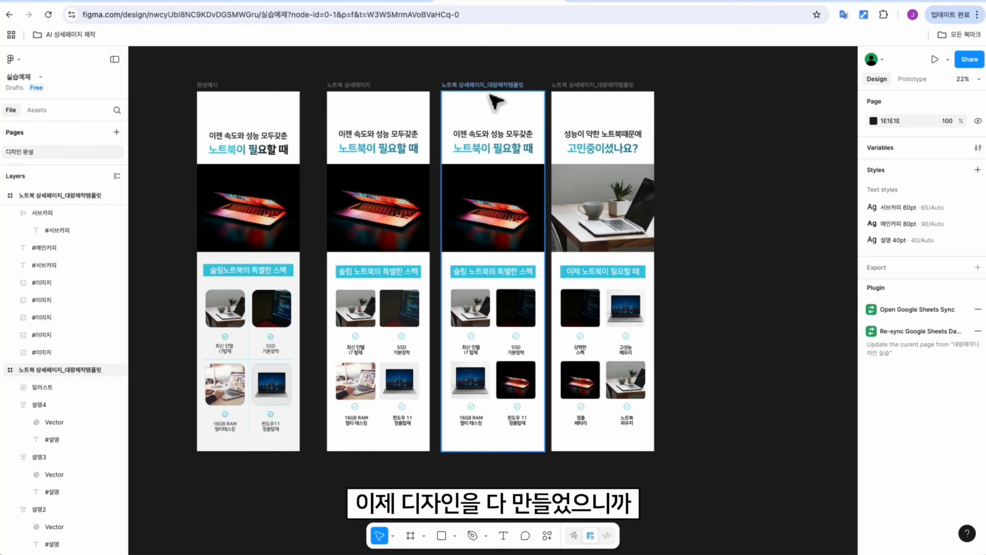
Add a 1x PNG export setting to the first 대량제작템플릿 frame and review its available file formats.
{"action": "left_click", "coordinate": [497, 99]}
{"action": "scroll", "coordinate": [906, 462], "scroll_direction": "down", "scroll_amount": 3}
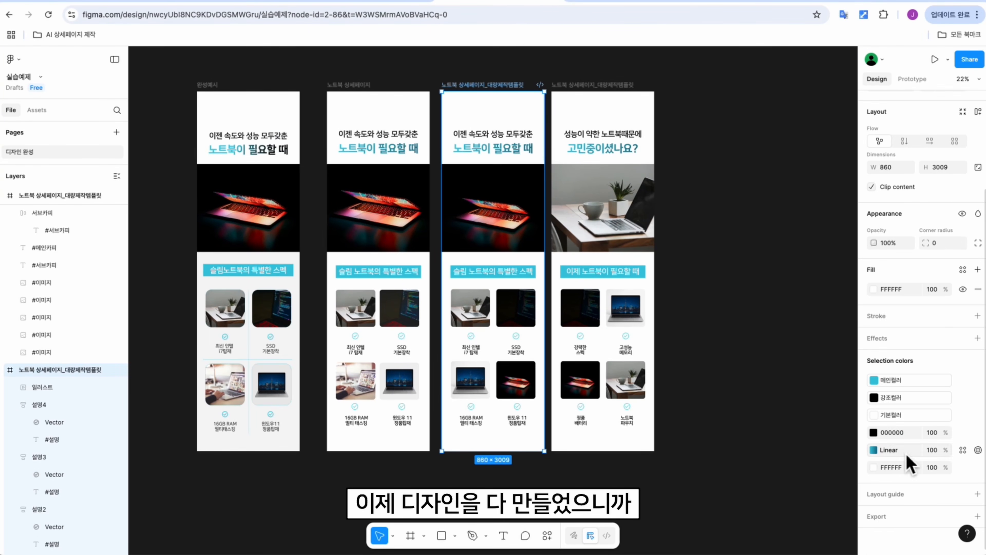
{"action": "left_click", "coordinate": [889, 520]}
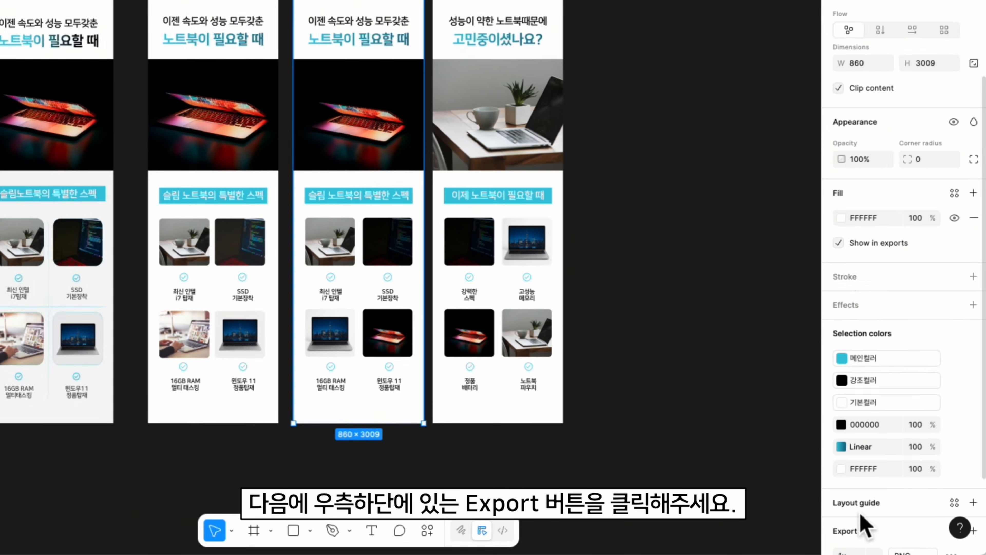
{"action": "scroll", "coordinate": [884, 351], "scroll_direction": "down", "scroll_amount": 3}
{"action": "left_click", "coordinate": [899, 442]}
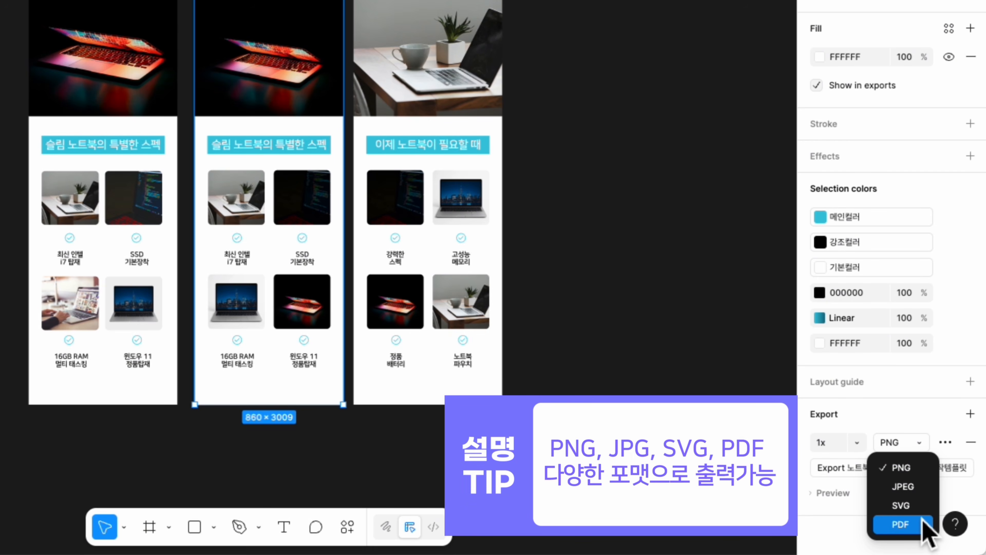
{"action": "left_click", "coordinate": [665, 56]}
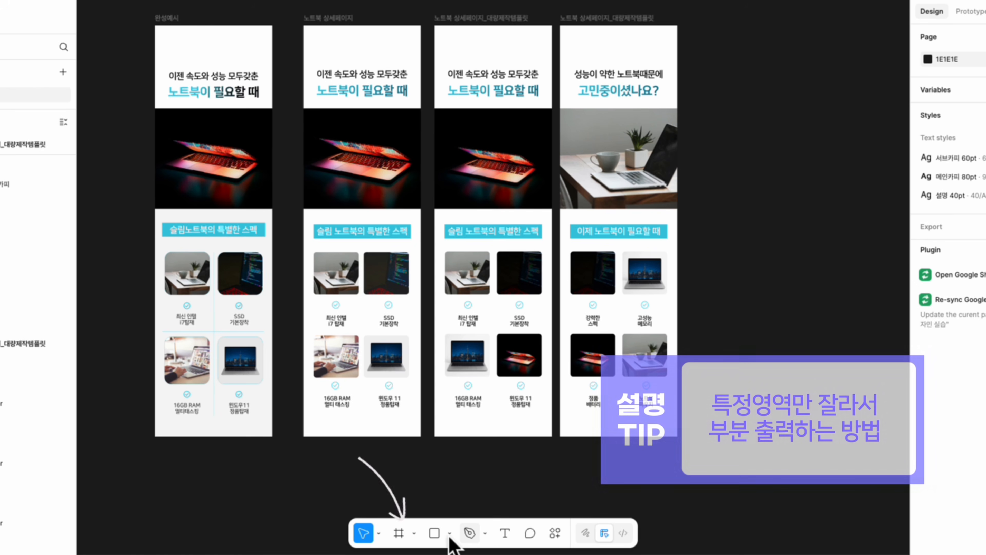
Slice the 860 × 1669 section below the main image of the 고민중이셨나요? template and export the slice as a 1x PNG.
{"action": "left_click", "coordinate": [415, 533]}
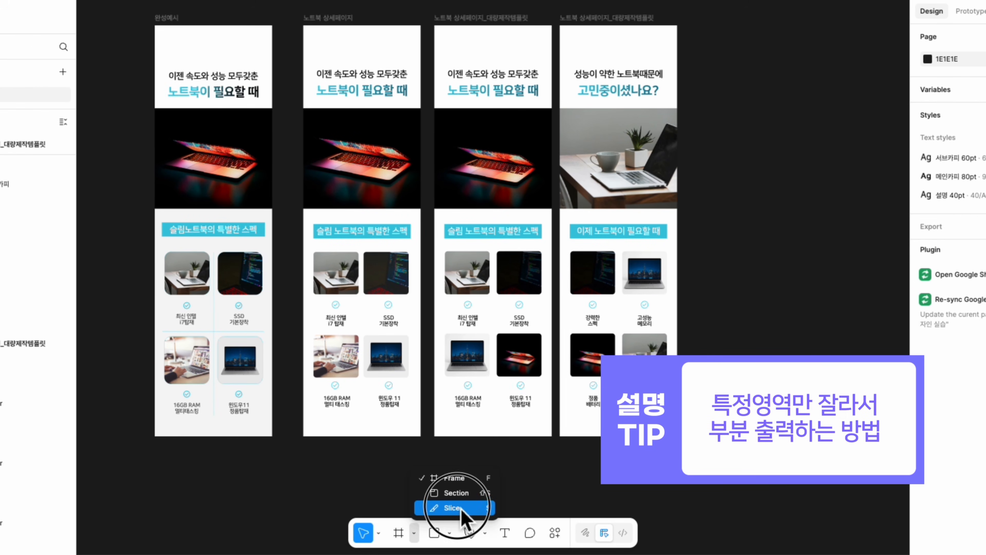
{"action": "left_click", "coordinate": [447, 507]}
{"action": "scroll", "coordinate": [609, 103], "scroll_direction": "up", "scroll_amount": 2}
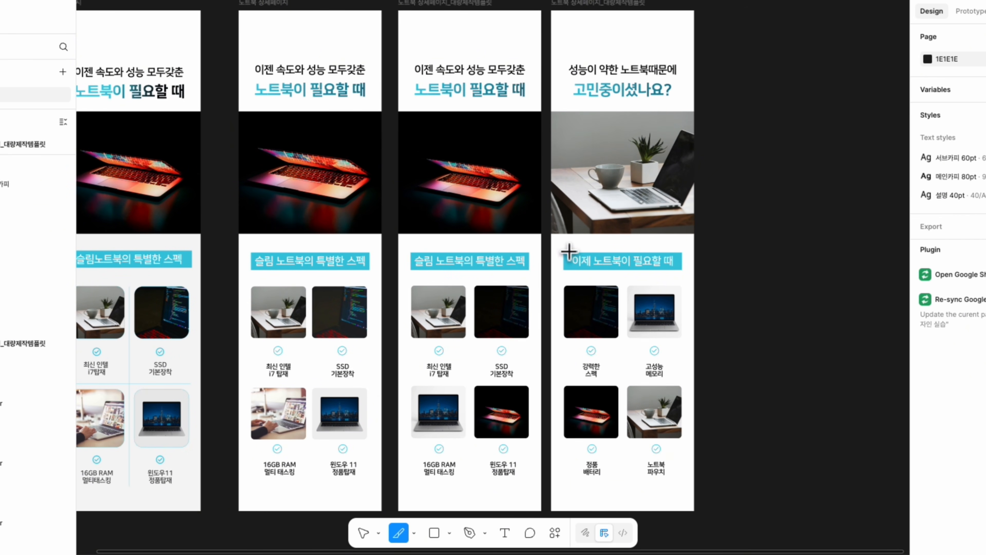
{"action": "left_click_drag", "start_coordinate": [551, 234], "coordinate": [707, 520]}
{"action": "scroll", "coordinate": [709, 326], "scroll_direction": "down", "scroll_amount": 5}
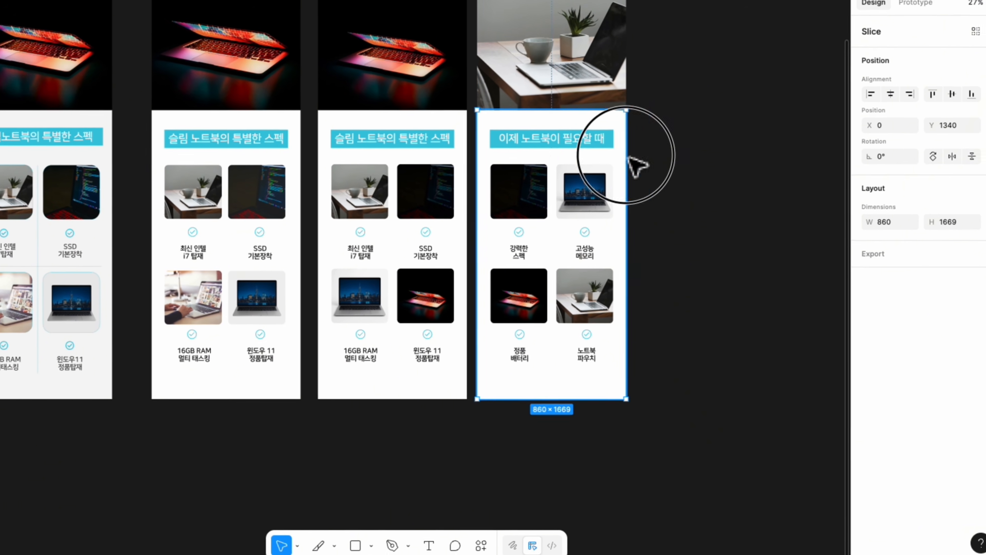
{"action": "key", "text": "Right"}
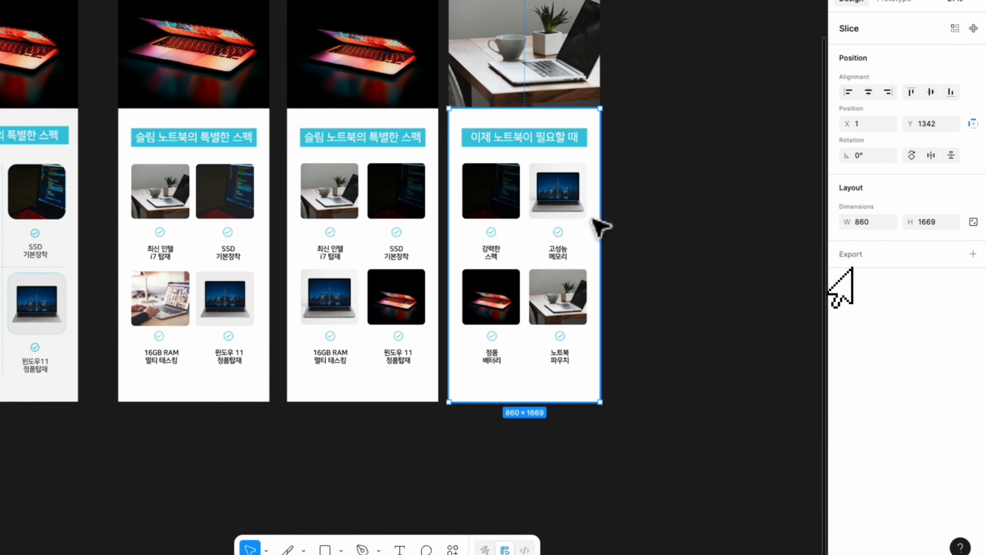
{"action": "left_click", "coordinate": [973, 254]}
{"action": "left_click", "coordinate": [903, 301]}
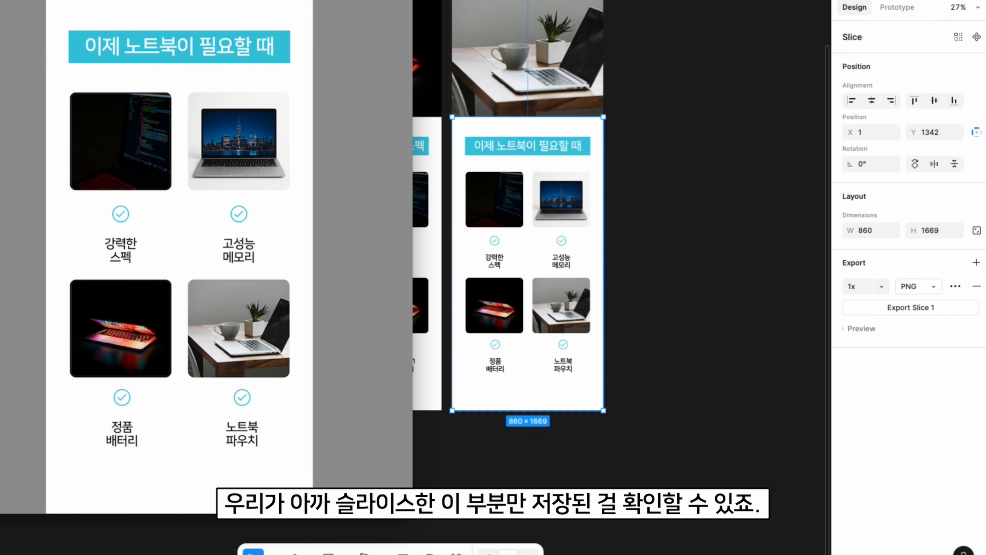
Undo the slice's export setting and the slice itself, leaving nothing selected.
{"action": "key", "text": "ctrl+z"}
{"action": "key", "text": "ctrl+z"}
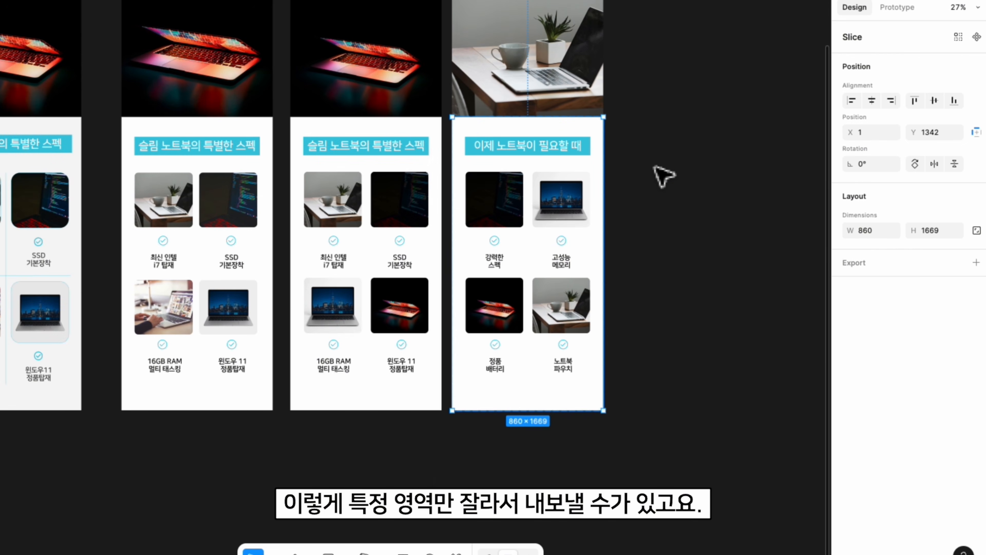
{"action": "key", "text": "ctrl+z"}
{"action": "left_click", "coordinate": [678, 197]}
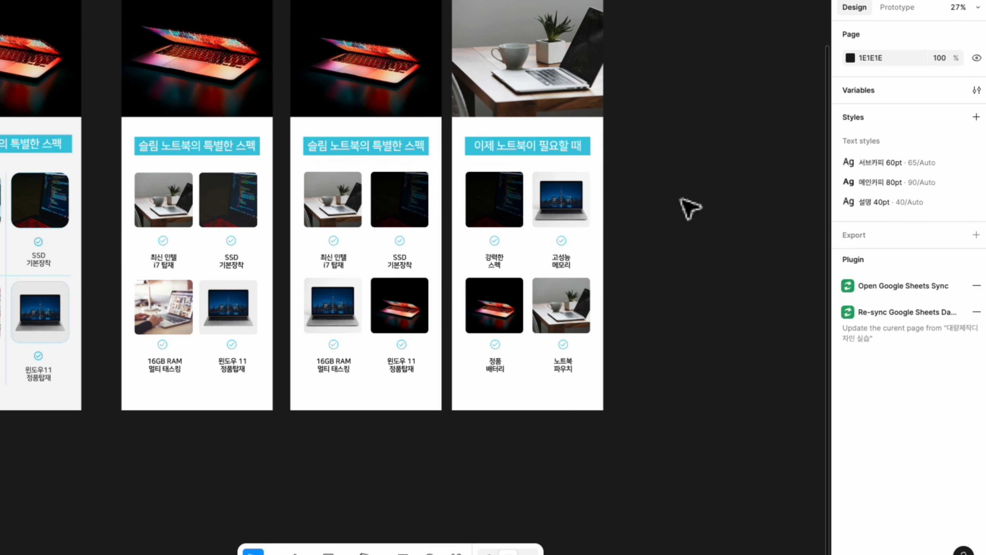
Select all the detail page frames on the page for exporting together.
{"action": "scroll", "coordinate": [560, 234], "scroll_direction": "down", "scroll_amount": 3}
{"action": "left_click", "coordinate": [639, 179]}
{"action": "scroll", "coordinate": [447, 172], "scroll_direction": "up", "scroll_amount": 1}
{"action": "left_click_drag", "start_coordinate": [161, 6], "coordinate": [176, 85]}
{"action": "left_click", "coordinate": [99, 70]}
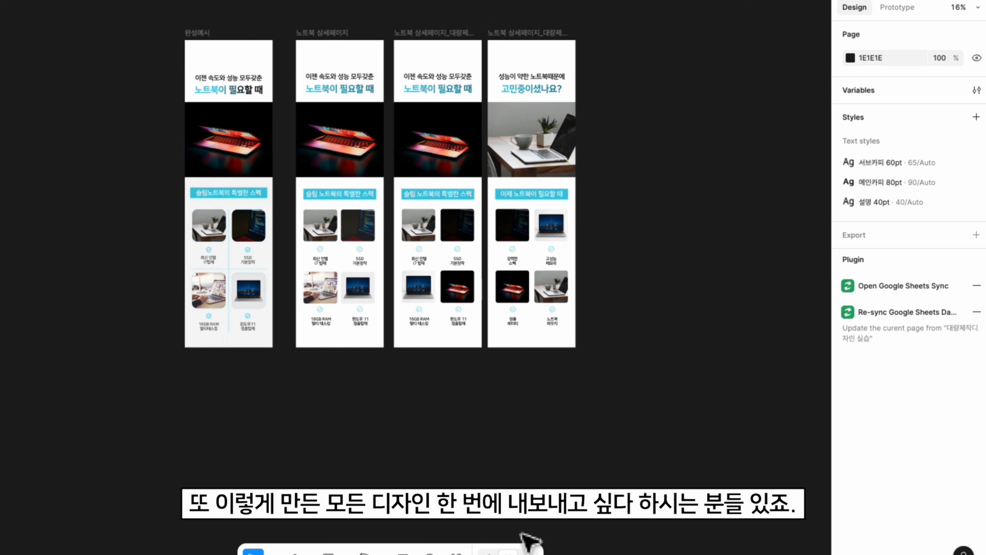
{"action": "key", "text": "ctrl+a"}
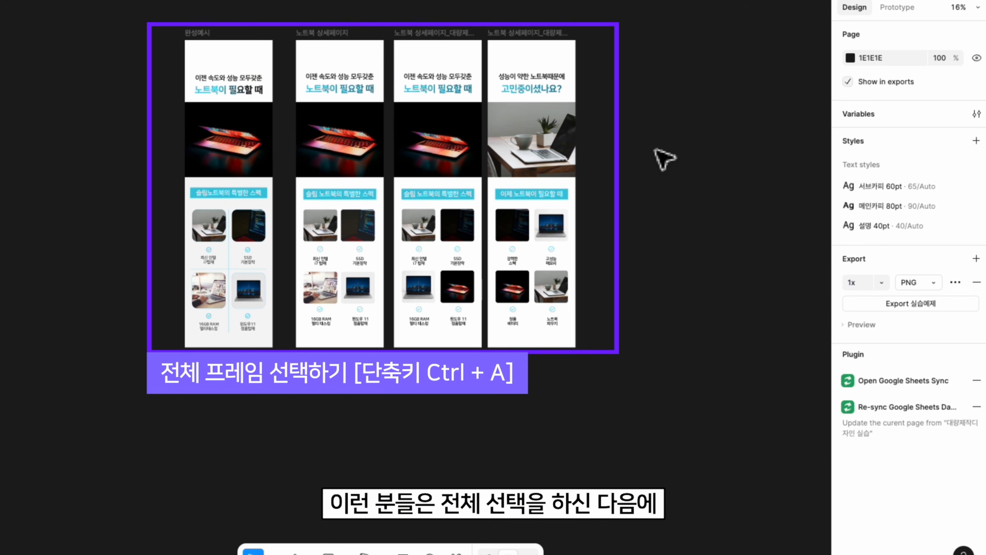
{"action": "key", "text": "ctrl+a"}
{"action": "scroll", "coordinate": [878, 349], "scroll_direction": "down", "scroll_amount": 5}
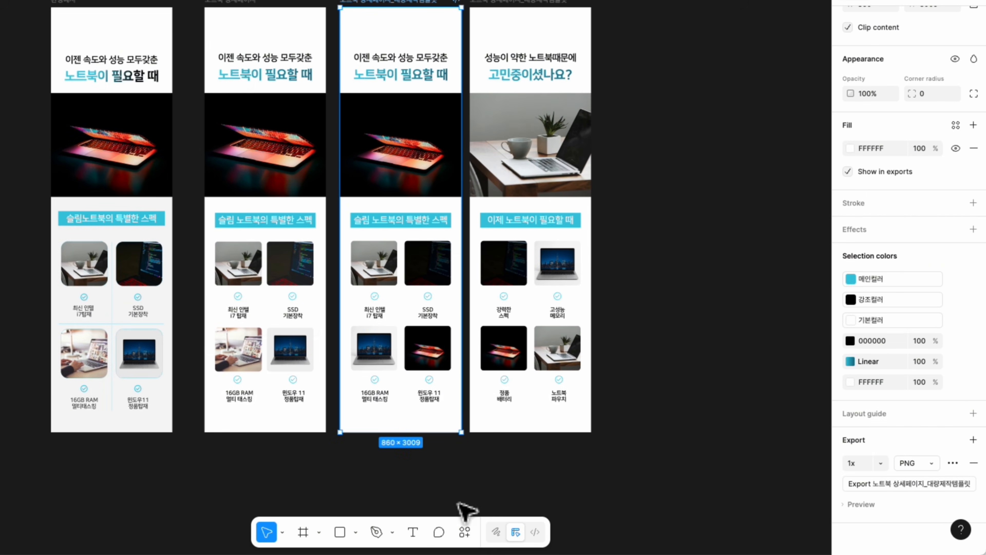
Search the plugins and widgets for "GiF" and open the GIF Export plugin.
{"action": "left_click", "coordinate": [464, 532]}
{"action": "left_click", "coordinate": [349, 319]}
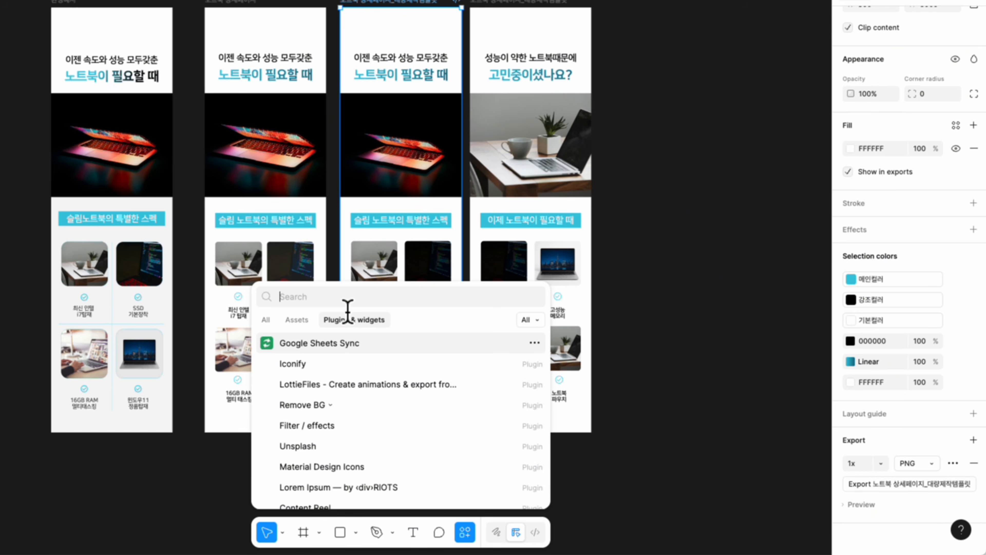
{"action": "type", "text": "Gip"}
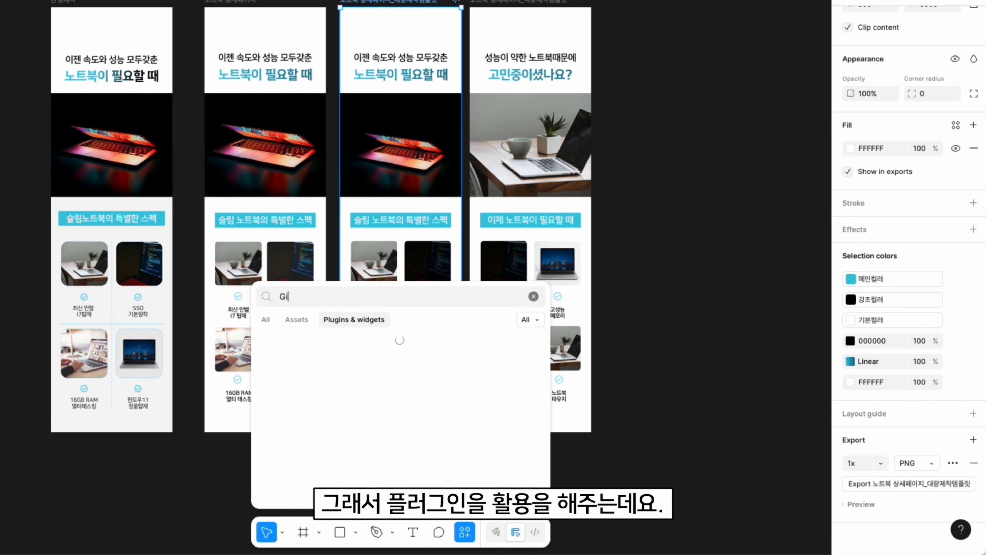
{"action": "key", "text": "BackSpace"}
{"action": "type", "text": "F"}
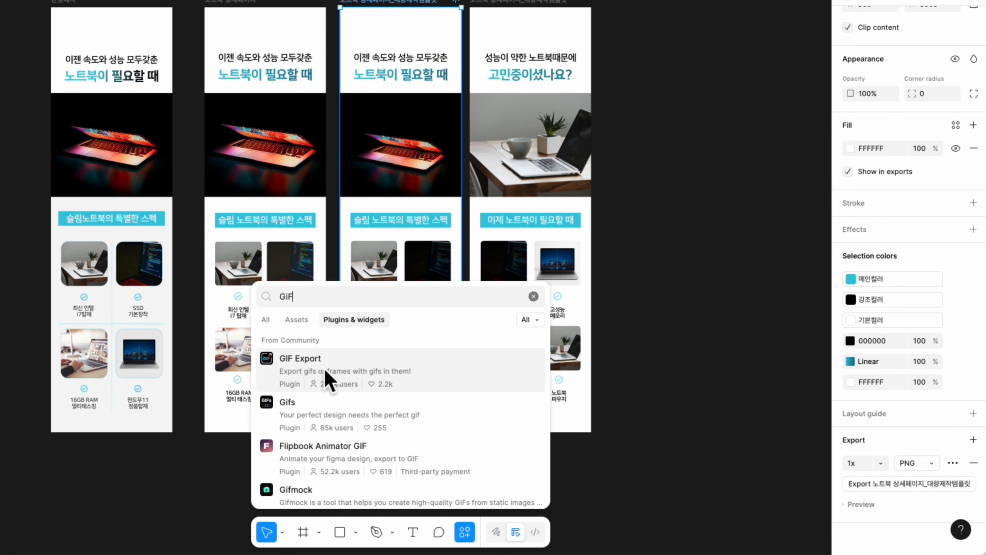
{"action": "left_click", "coordinate": [326, 379]}
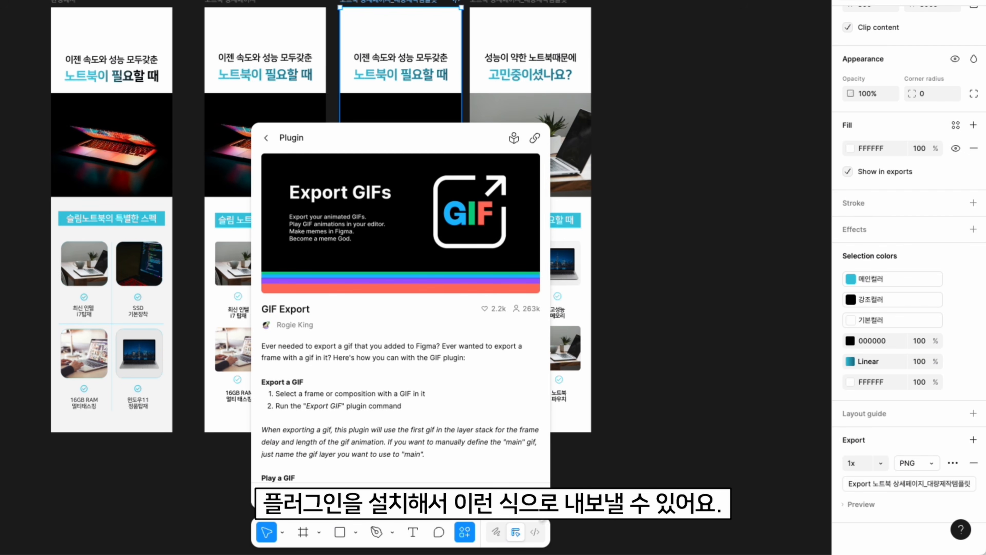
{"action": "left_click", "coordinate": [531, 500]}
{"action": "left_click", "coordinate": [527, 458]}
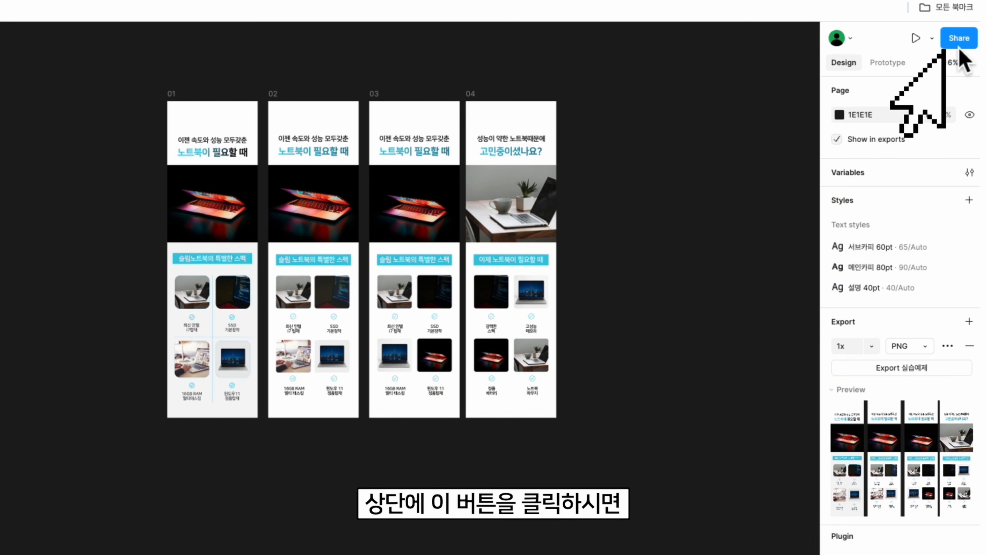
Invite a collaborator to the file with their e-mail address and keep their permission at can view.
{"action": "left_click", "coordinate": [972, 61]}
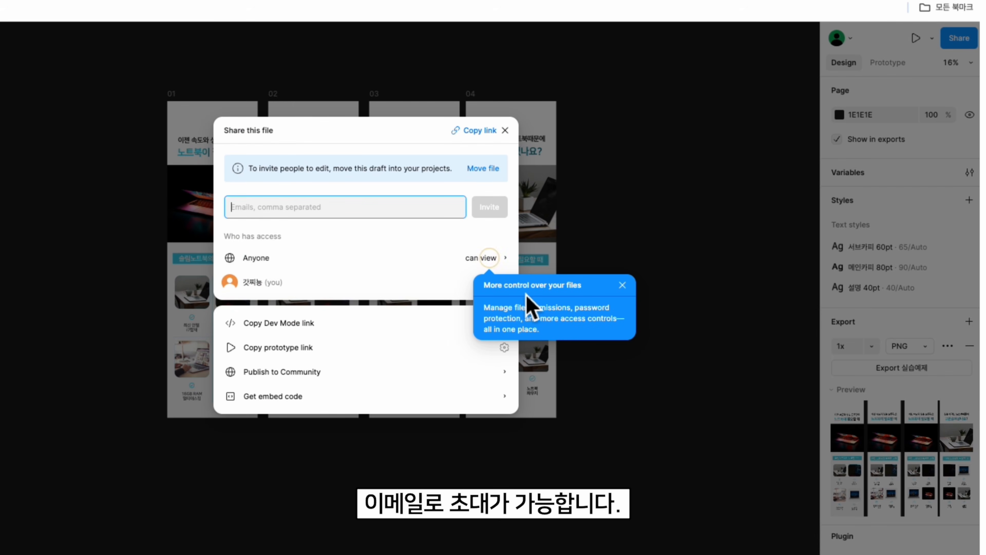
{"action": "left_click", "coordinate": [622, 285]}
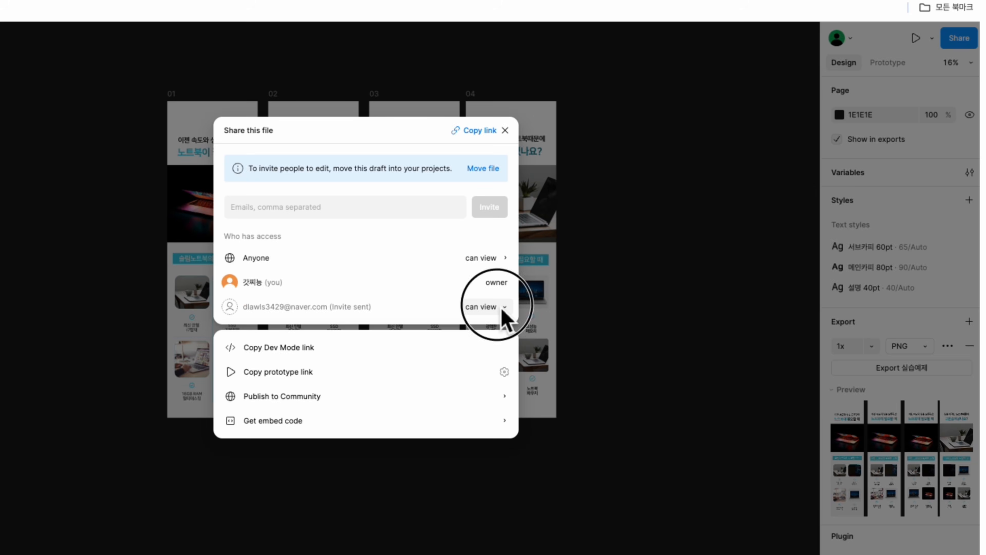
{"action": "left_click", "coordinate": [502, 311]}
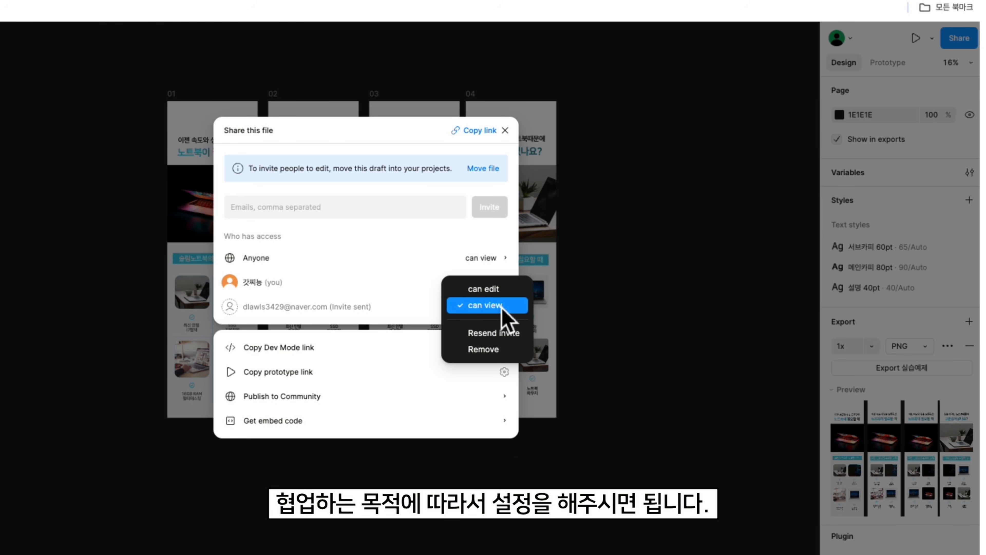
{"action": "left_click", "coordinate": [493, 309]}
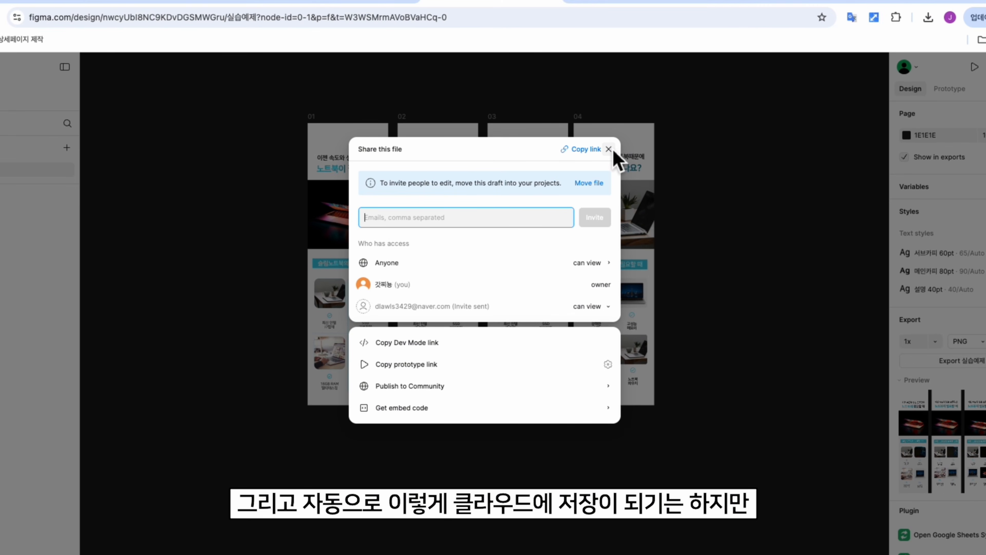
{"action": "left_click", "coordinate": [608, 149]}
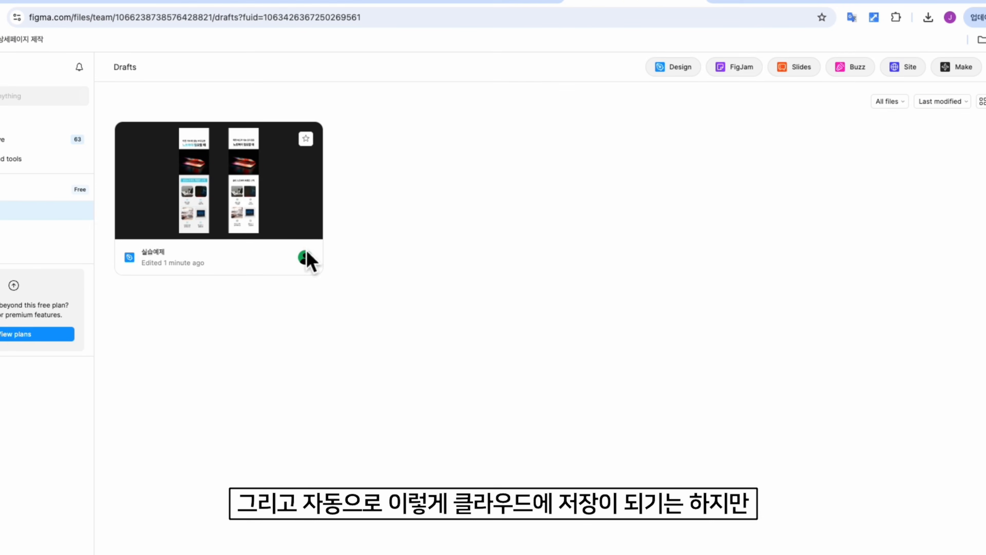
Duplicate the 실습예제 file in the drafts as a backup.
{"action": "right_click", "coordinate": [285, 186]}
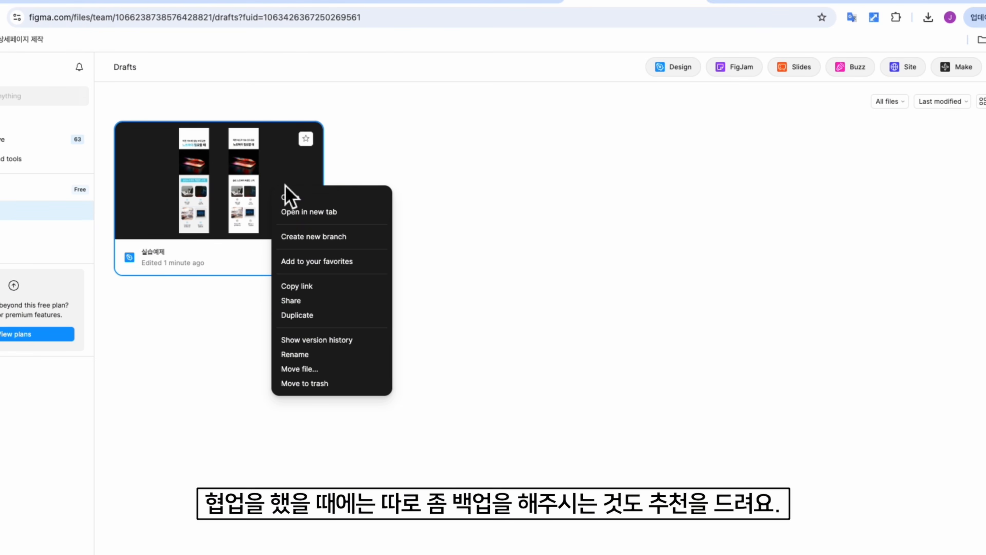
{"action": "left_click", "coordinate": [316, 315]}
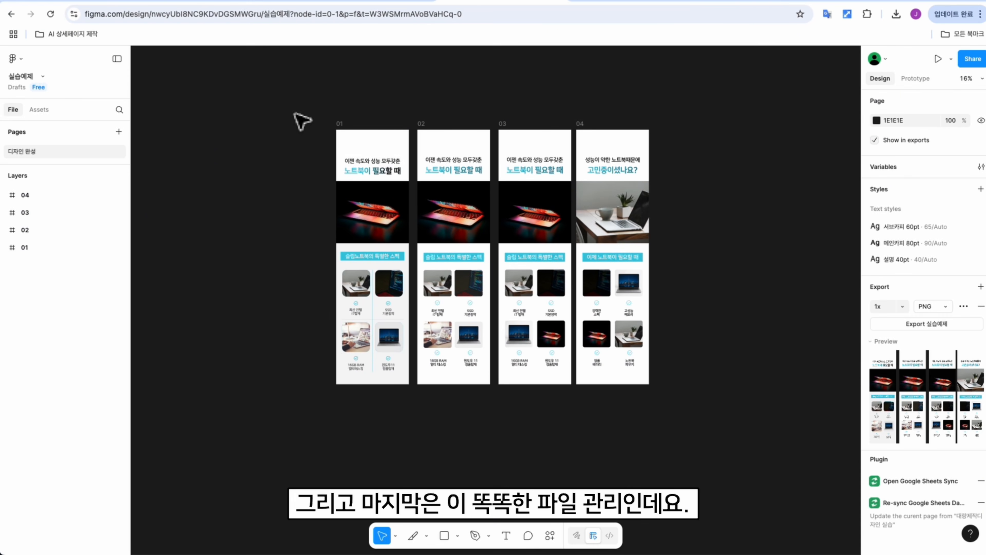
Rename frame 01 as 템플릿 01 and frame 02 as 완성 02.
{"action": "left_click", "coordinate": [345, 121]}
{"action": "double_click", "coordinate": [340, 123]}
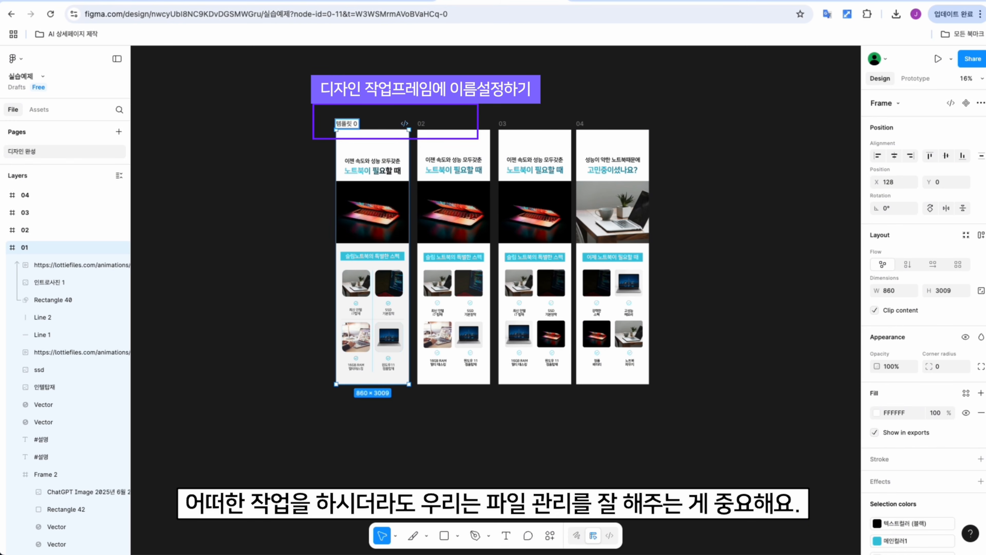
{"action": "key", "text": "Tab"}
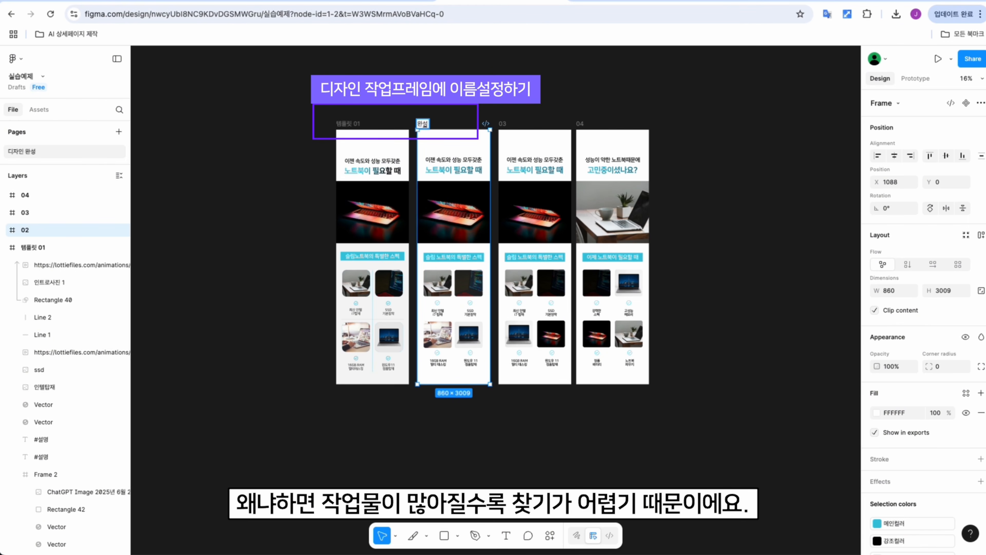
{"action": "left_click", "coordinate": [254, 207]}
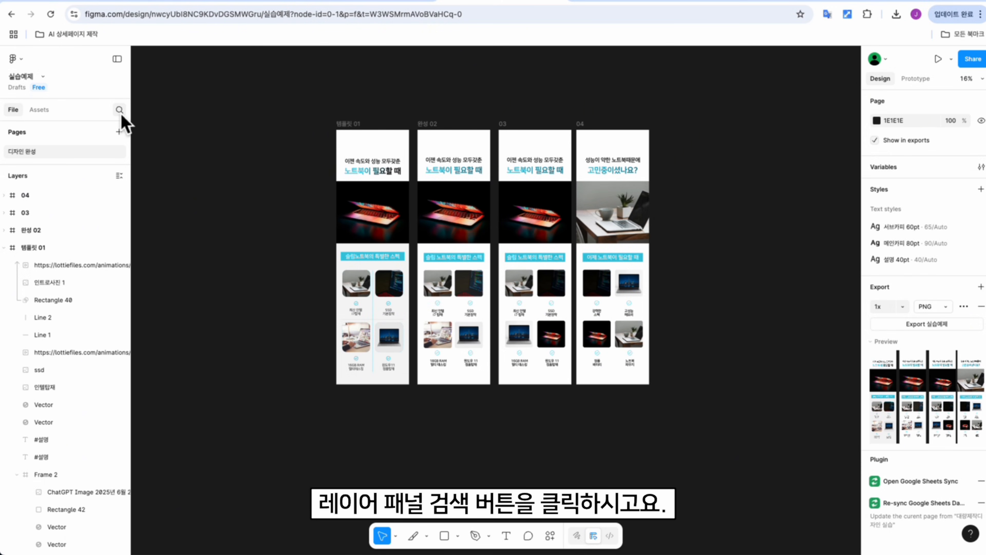
Search the layers for 완성 and 템플릿 01, jumping to the 완성 02 frame from its search match.
{"action": "left_click", "coordinate": [119, 110]}
{"action": "type", "text": "웹"}
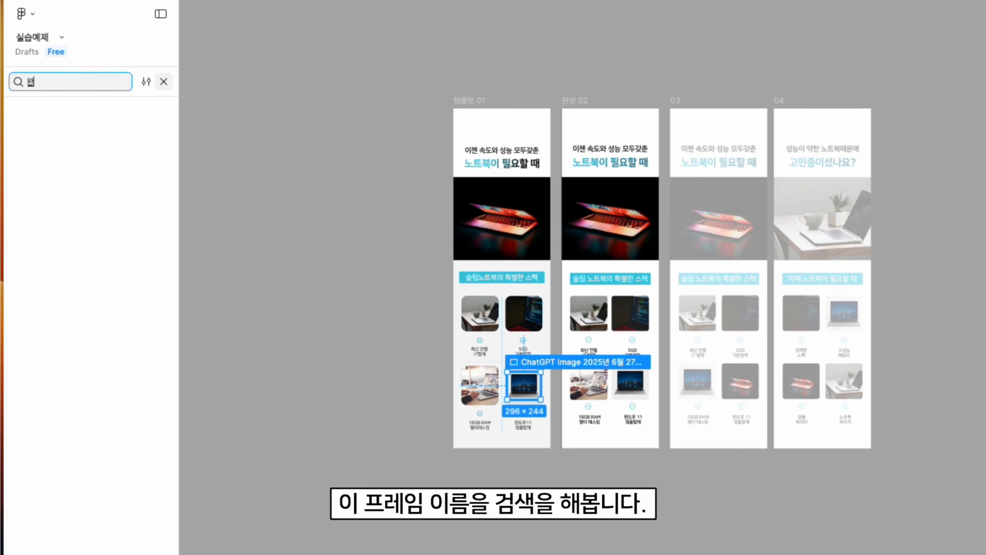
{"action": "type", "text": "완성 0"}
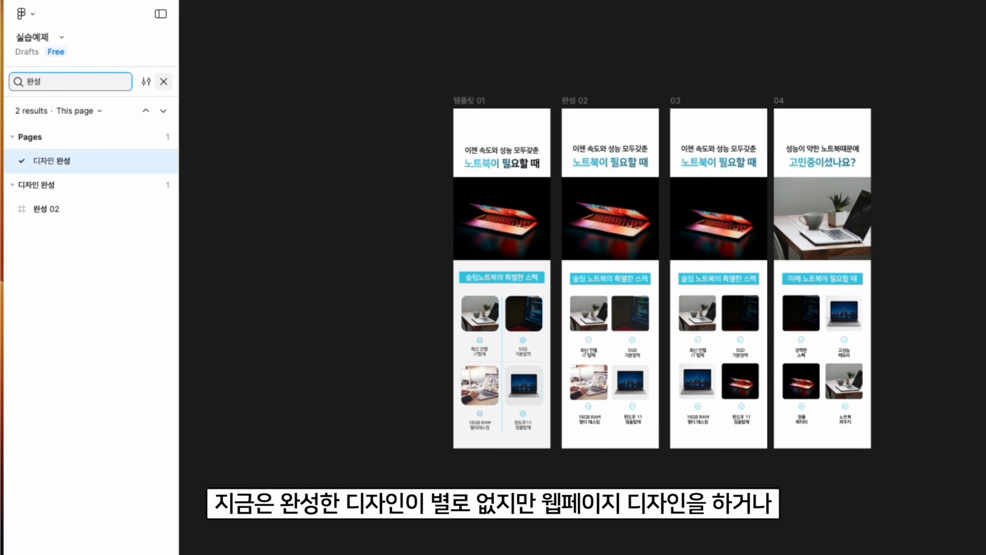
{"action": "left_click", "coordinate": [59, 216]}
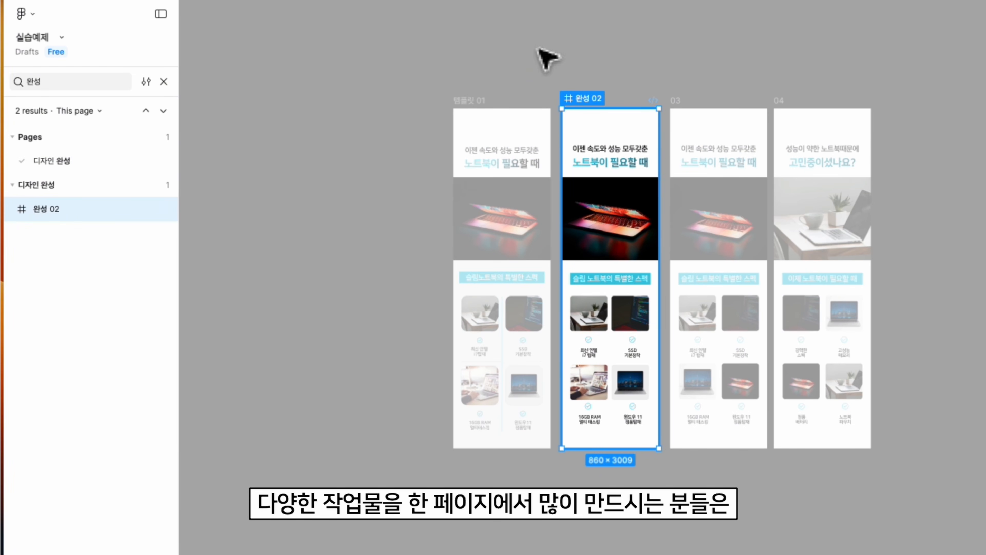
{"action": "left_click", "coordinate": [12, 81]}
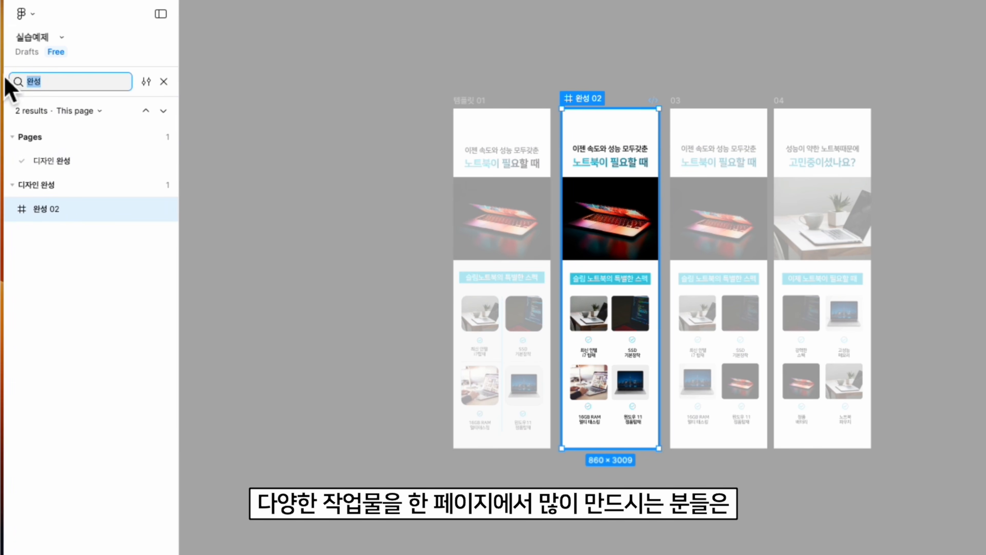
{"action": "type", "text": "템플릿 01"}
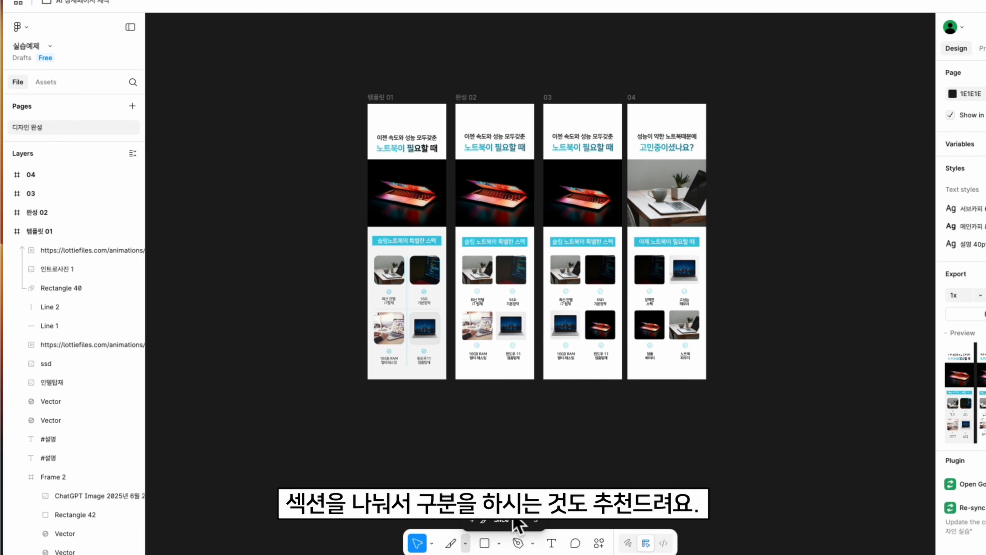
Wrap the 템플릿 01 and 완성 02 frames in one new frame, undoing the plain group.
{"action": "left_click", "coordinate": [514, 508]}
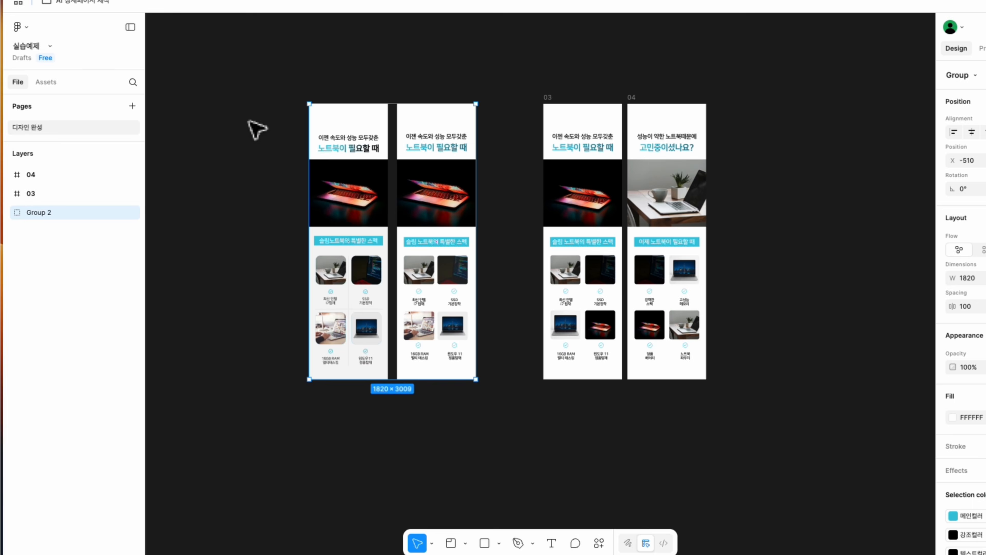
{"action": "key", "text": "super+z"}
{"action": "right_click", "coordinate": [359, 127]}
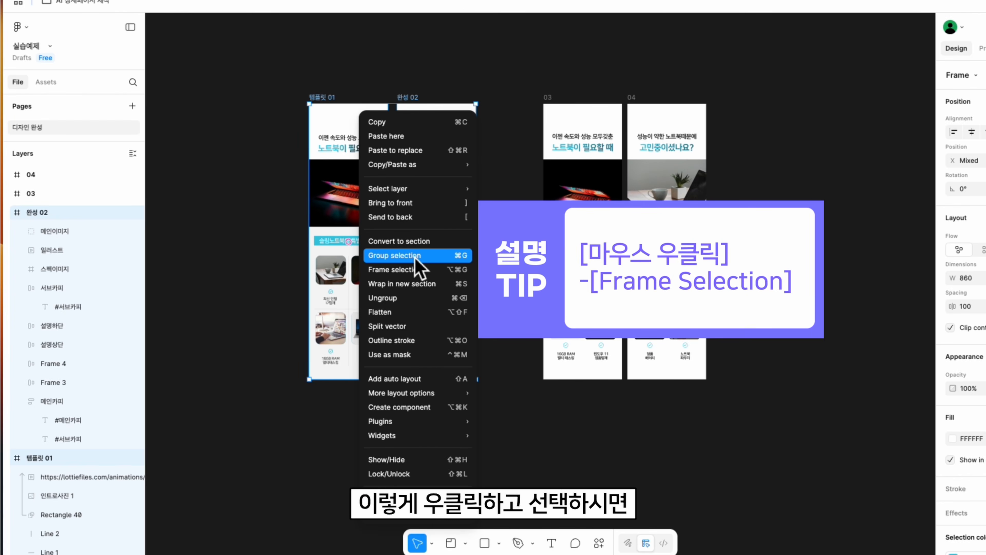
{"action": "left_click", "coordinate": [415, 269]}
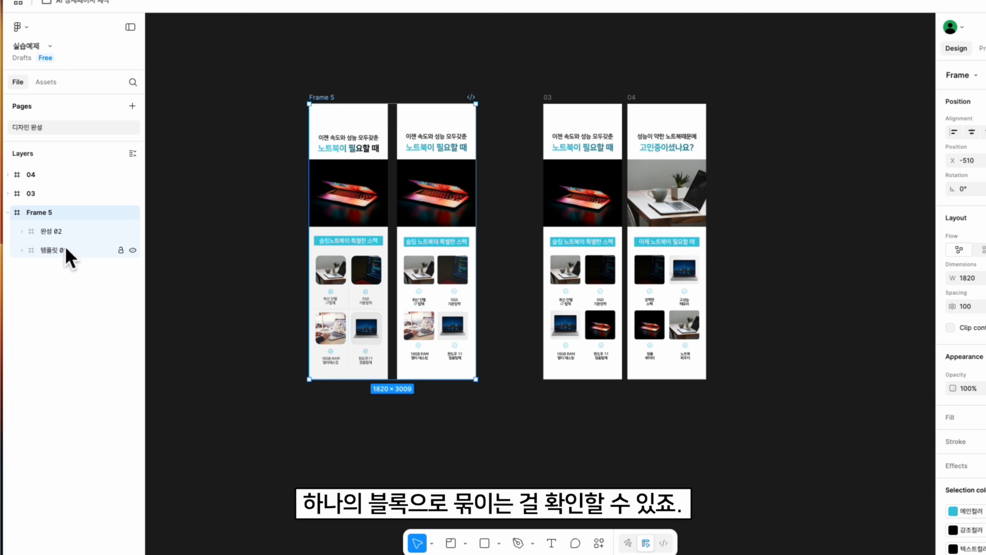
Enlarge the new wrapping frame to about 2508 × 3157 and reposition its two pages with a margin around them.
{"action": "left_click_drag", "start_coordinate": [476, 163], "coordinate": [504, 163]}
{"action": "left_click_drag", "start_coordinate": [309, 175], "coordinate": [274, 174]}
{"action": "left_click", "coordinate": [54, 250]}
{"action": "left_click", "coordinate": [59, 236], "text": "shift"}
{"action": "left_click_drag", "start_coordinate": [350, 182], "coordinate": [380, 189]}
Fill the wrapping frame with light gray E4E4E4 and rename it 완성본.
{"action": "left_click", "coordinate": [39, 212]}
{"action": "left_click", "coordinate": [952, 438]}
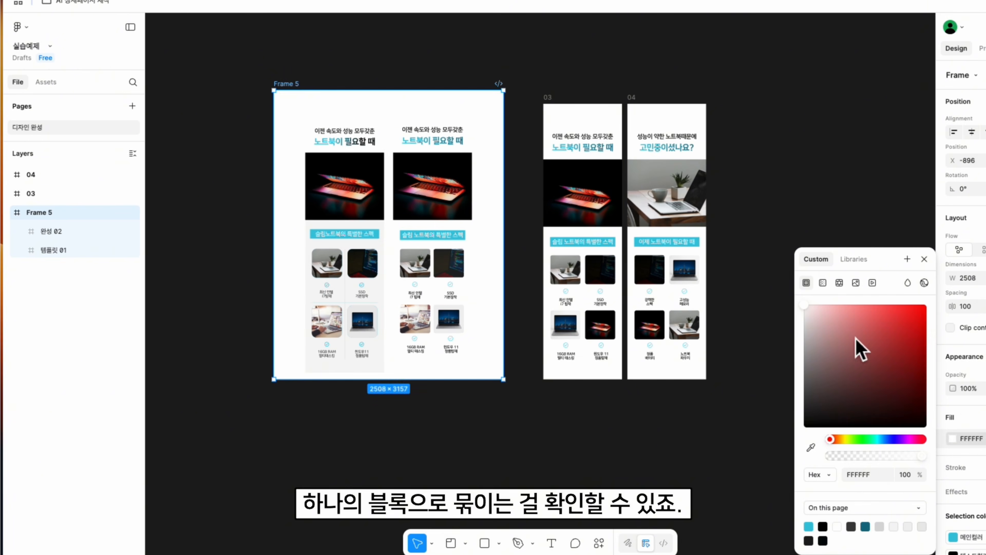
{"action": "left_click_drag", "start_coordinate": [898, 348], "coordinate": [781, 323]}
{"action": "left_click", "coordinate": [781, 332]}
{"action": "double_click", "coordinate": [286, 83]}
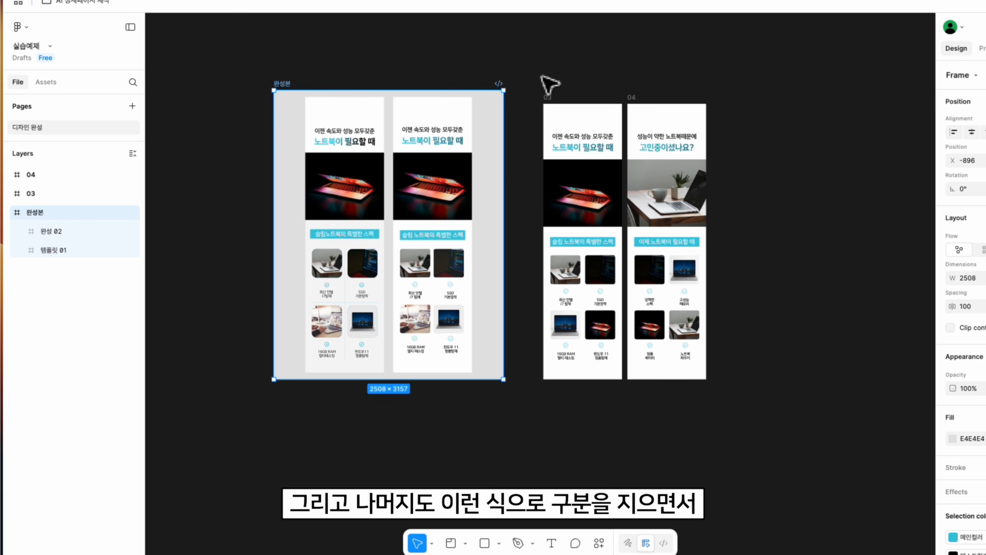
Wrap frames 03 and 04 in an enlarged light gray frame named 대량제작용.
{"action": "left_click_drag", "start_coordinate": [538, 78], "coordinate": [710, 414]}
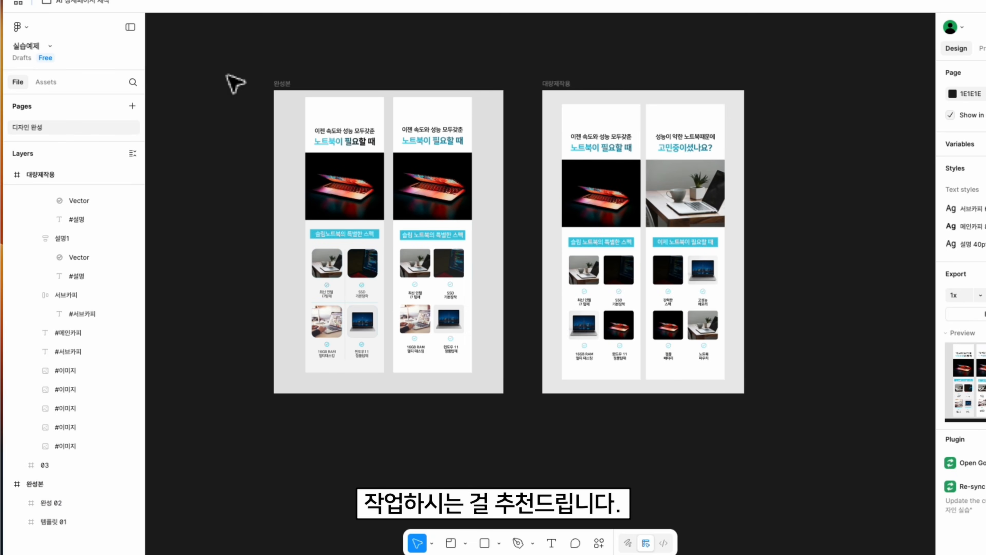
{"action": "key", "text": "shift+1"}
{"action": "left_click", "coordinate": [289, 74]}
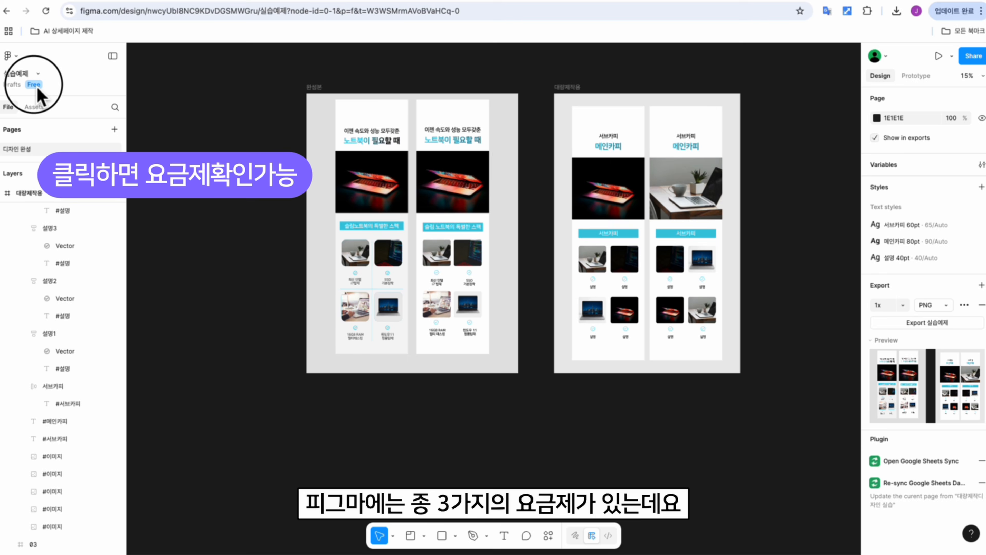
Open the plan and seat comparison to examine the available pricing plans.
{"action": "left_click", "coordinate": [37, 88]}
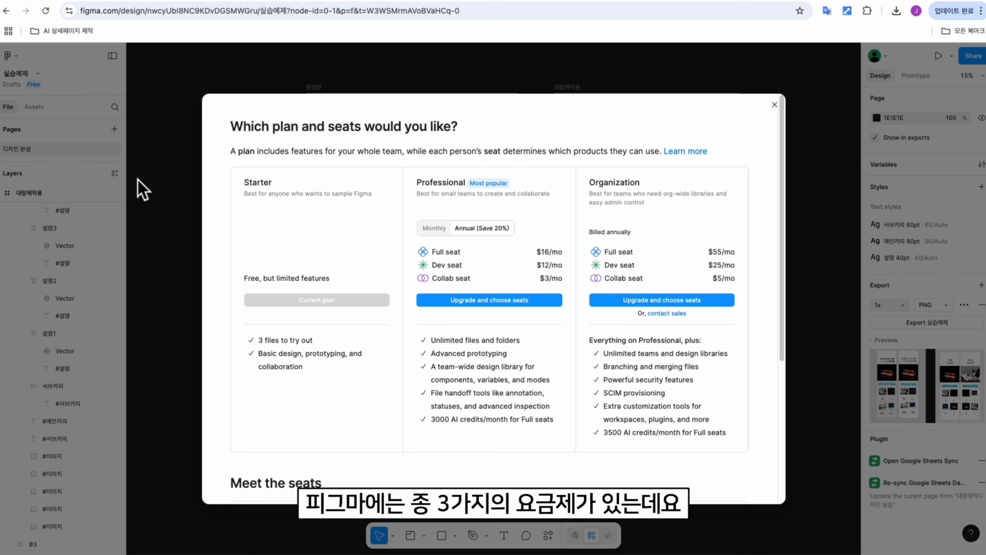
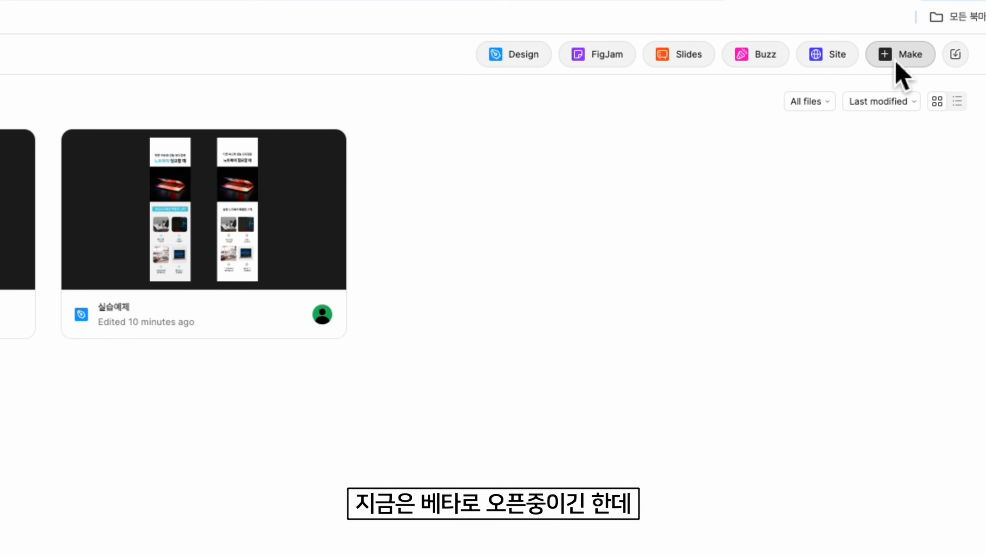
Create a new Buzz file and browse its Explore and Social template collections.
{"action": "left_click", "coordinate": [752, 61]}
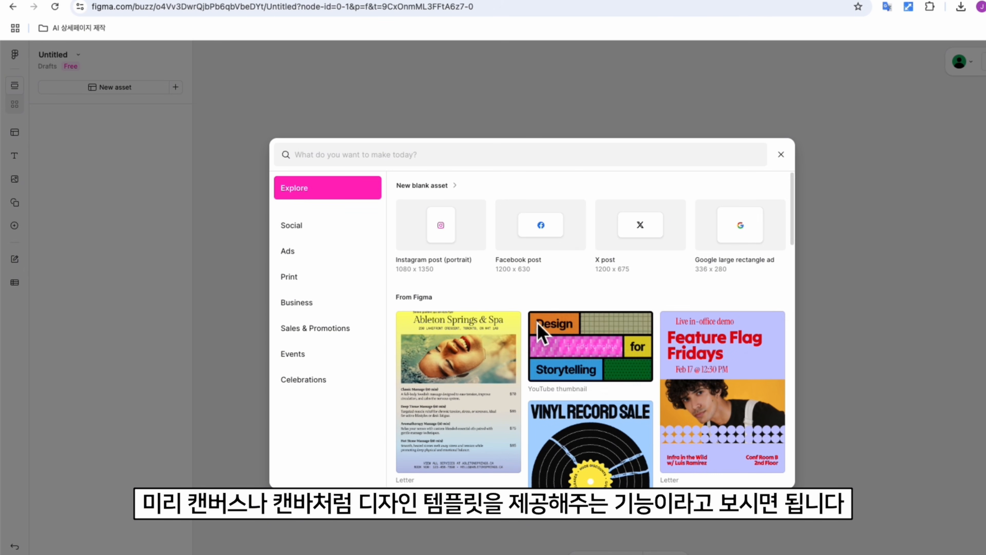
{"action": "scroll", "coordinate": [542, 338], "scroll_direction": "down", "scroll_amount": 5}
{"action": "scroll", "coordinate": [543, 341], "scroll_direction": "down", "scroll_amount": 10}
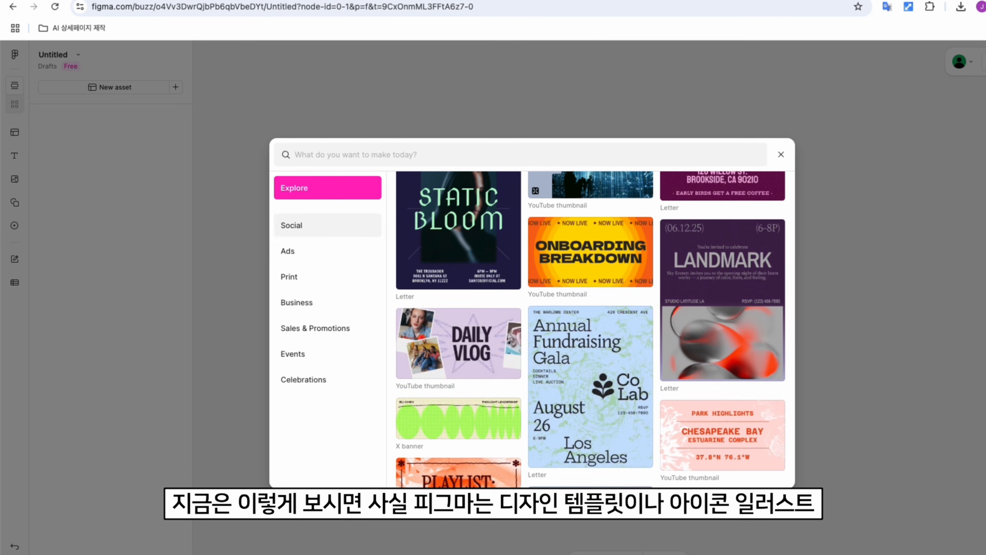
{"action": "left_click", "coordinate": [322, 227]}
{"action": "scroll", "coordinate": [694, 287], "scroll_direction": "down", "scroll_amount": 20}
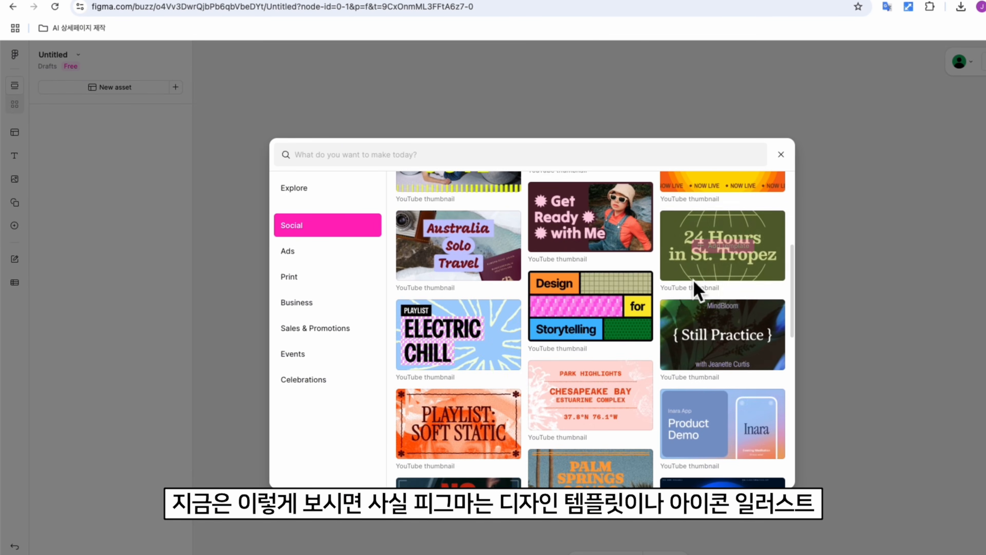
{"action": "scroll", "coordinate": [737, 306], "scroll_direction": "down", "scroll_amount": 20}
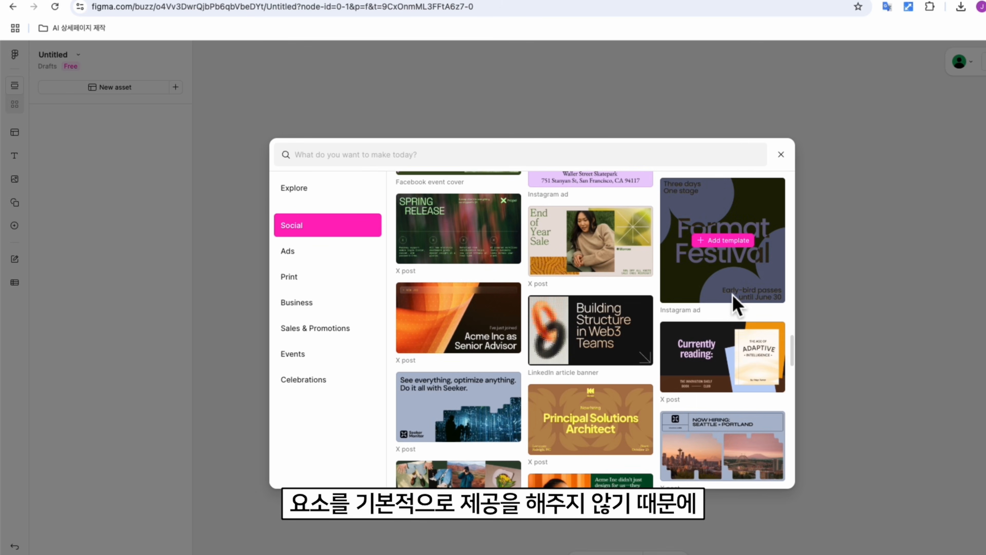
{"action": "scroll", "coordinate": [736, 307], "scroll_direction": "down", "scroll_amount": 20}
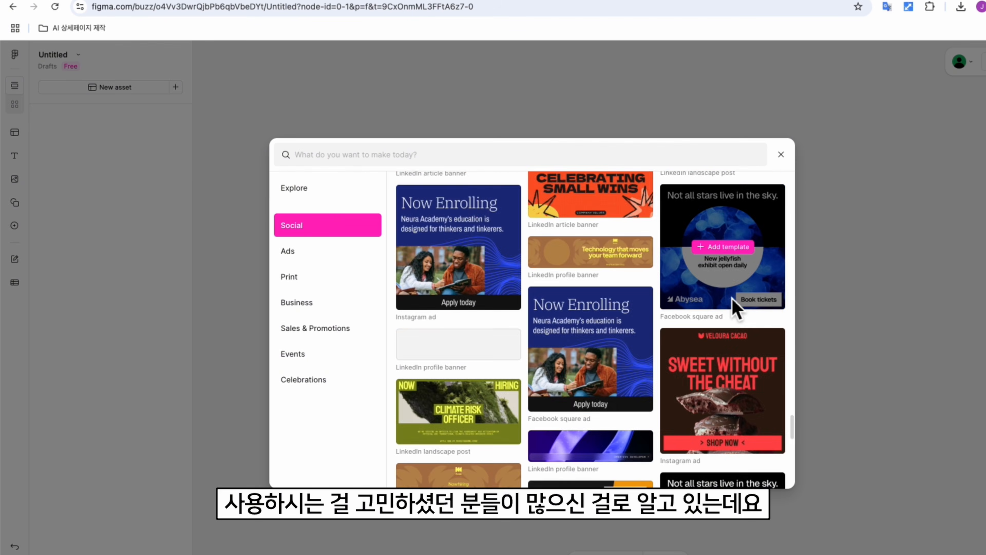
{"action": "scroll", "coordinate": [588, 346], "scroll_direction": "down", "scroll_amount": 15}
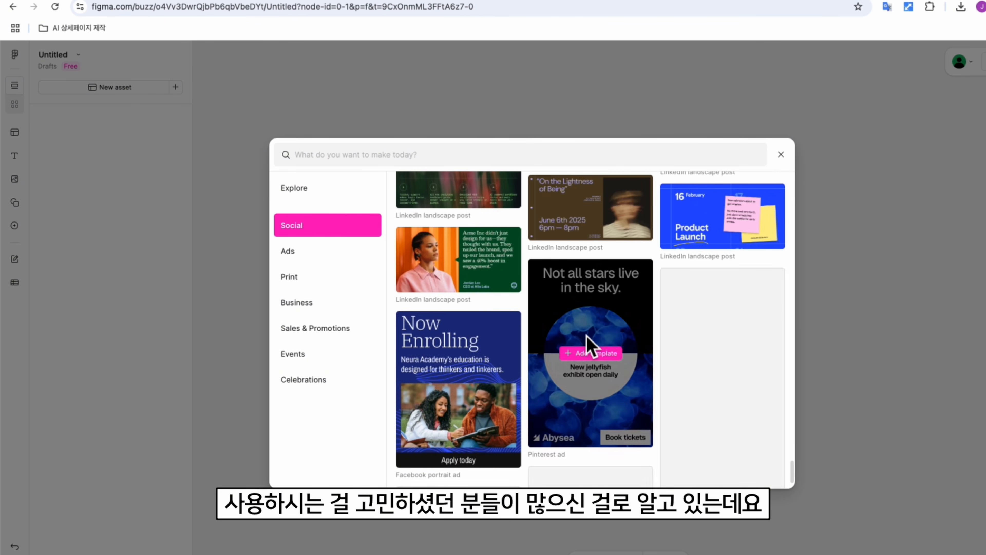
{"action": "scroll", "coordinate": [602, 357], "scroll_direction": "down", "scroll_amount": 5}
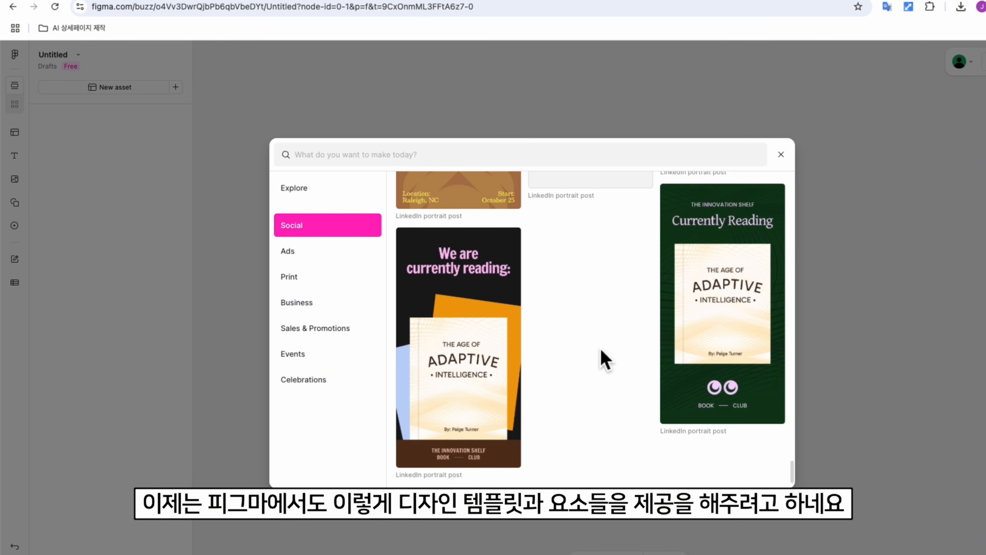
Browse the Ads, Print and Business templates and add the GEAR UP SAVE BIG US Letter poster to the file.
{"action": "left_click", "coordinate": [305, 253]}
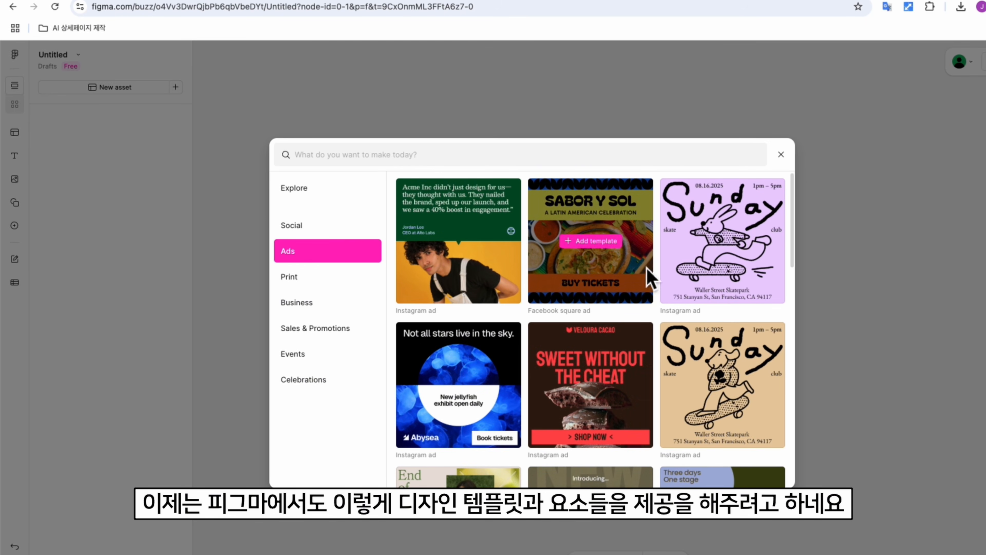
{"action": "scroll", "coordinate": [689, 308], "scroll_direction": "down", "scroll_amount": 5}
{"action": "left_click", "coordinate": [307, 276]}
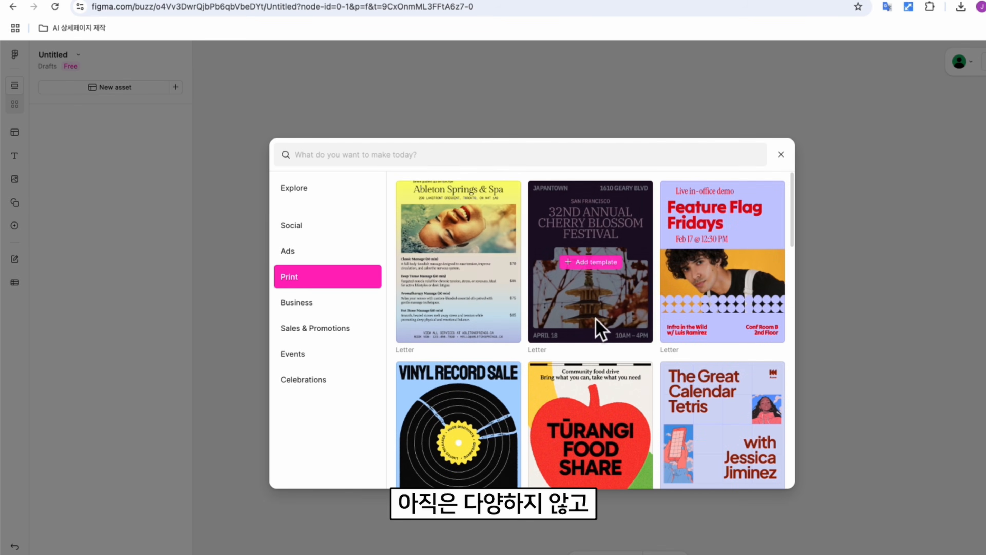
{"action": "scroll", "coordinate": [734, 327], "scroll_direction": "down", "scroll_amount": 4}
{"action": "left_click", "coordinate": [342, 307]}
{"action": "scroll", "coordinate": [582, 327], "scroll_direction": "down", "scroll_amount": 15}
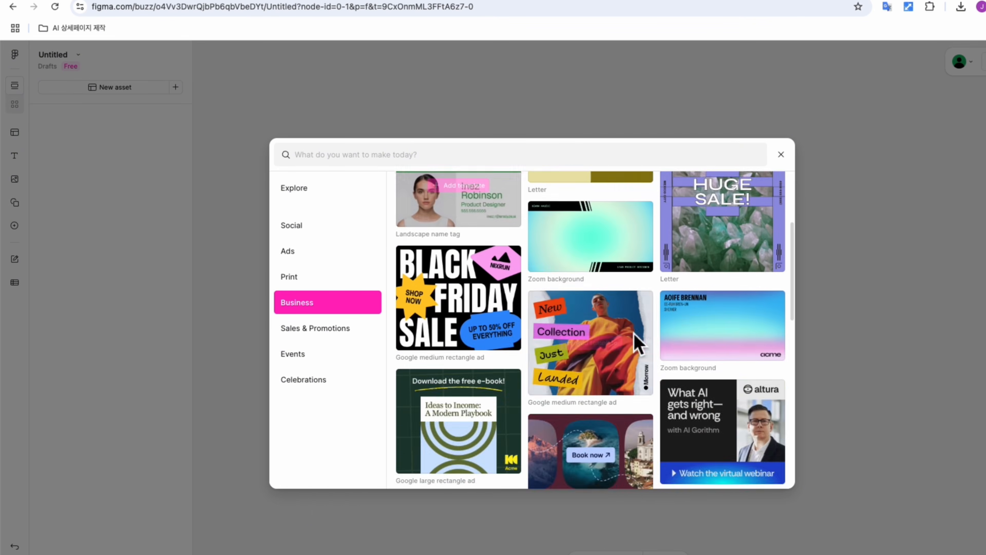
{"action": "key", "text": "Escape"}
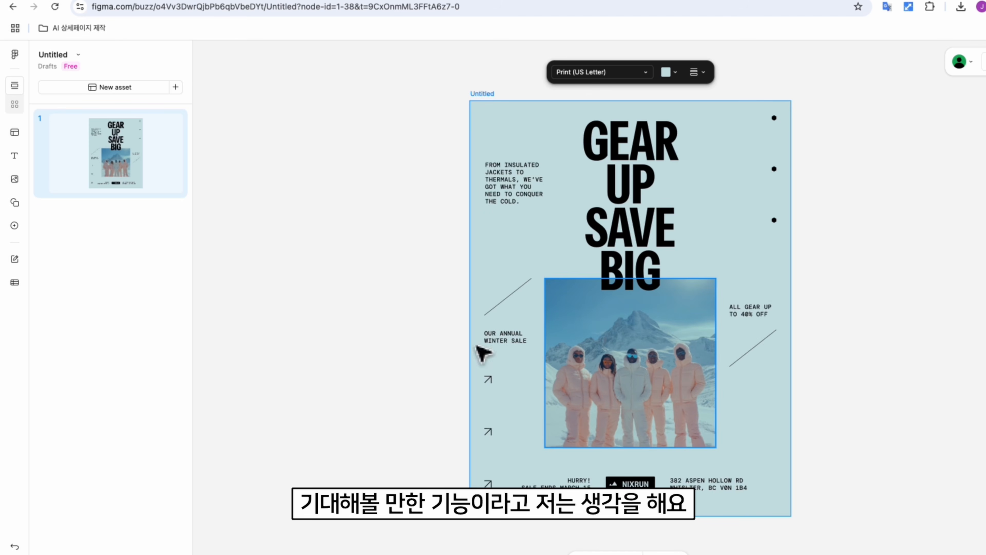
Browse the template collection for new assets and the insert libraries of stickers, shapes and textures.
{"action": "left_click", "coordinate": [119, 88]}
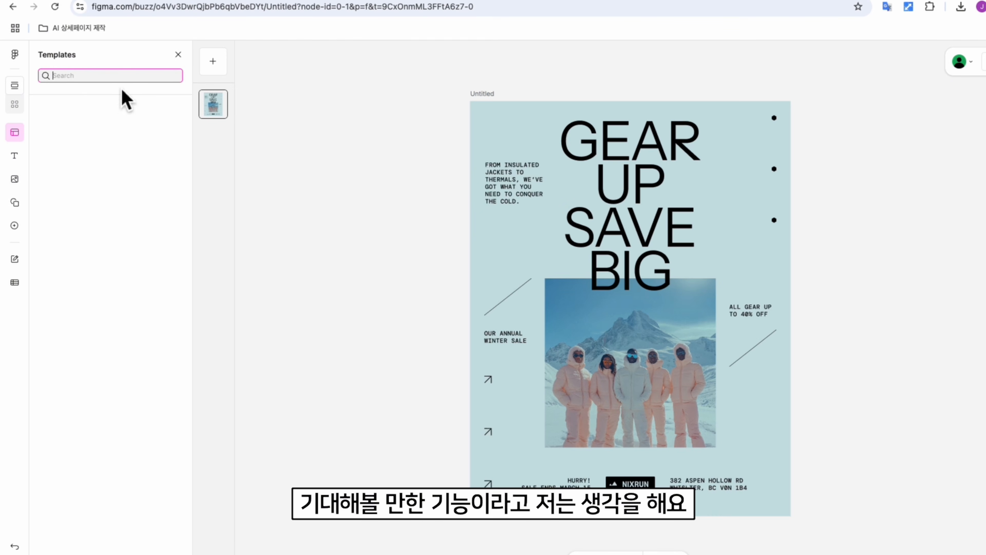
{"action": "scroll", "coordinate": [115, 260], "scroll_direction": "down", "scroll_amount": 12}
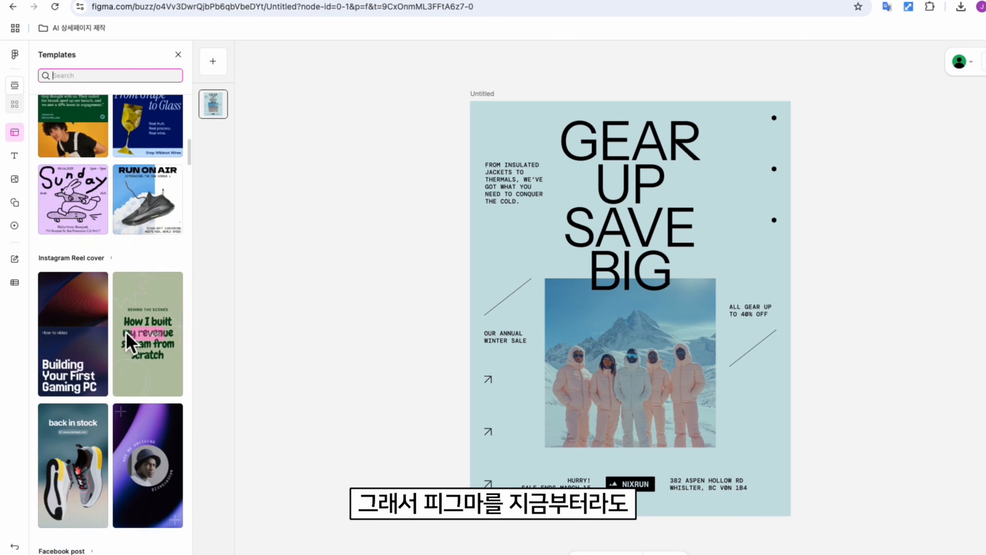
{"action": "left_click", "coordinate": [178, 55]}
{"action": "left_click", "coordinate": [16, 283]}
{"action": "left_click", "coordinate": [15, 225]}
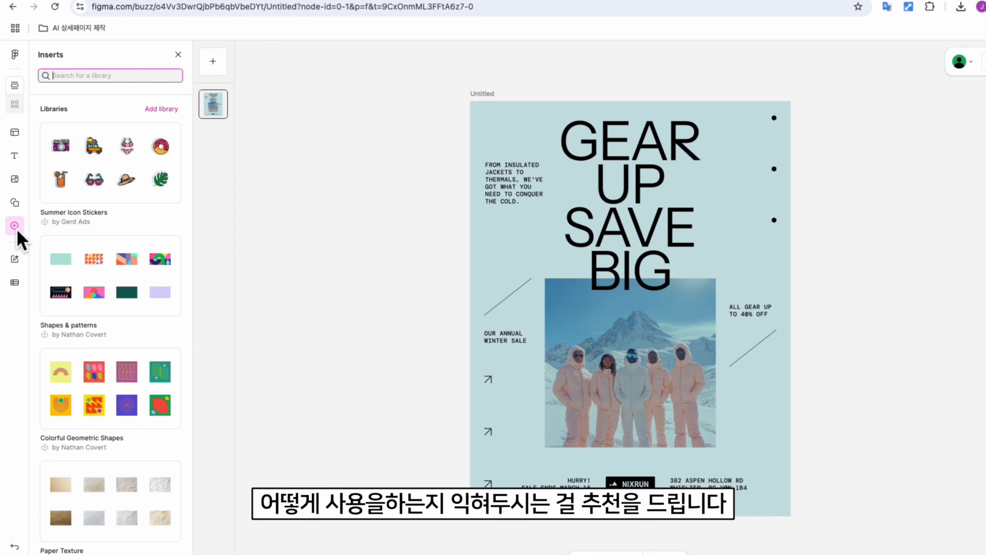
{"action": "scroll", "coordinate": [125, 214], "scroll_direction": "down", "scroll_amount": 10}
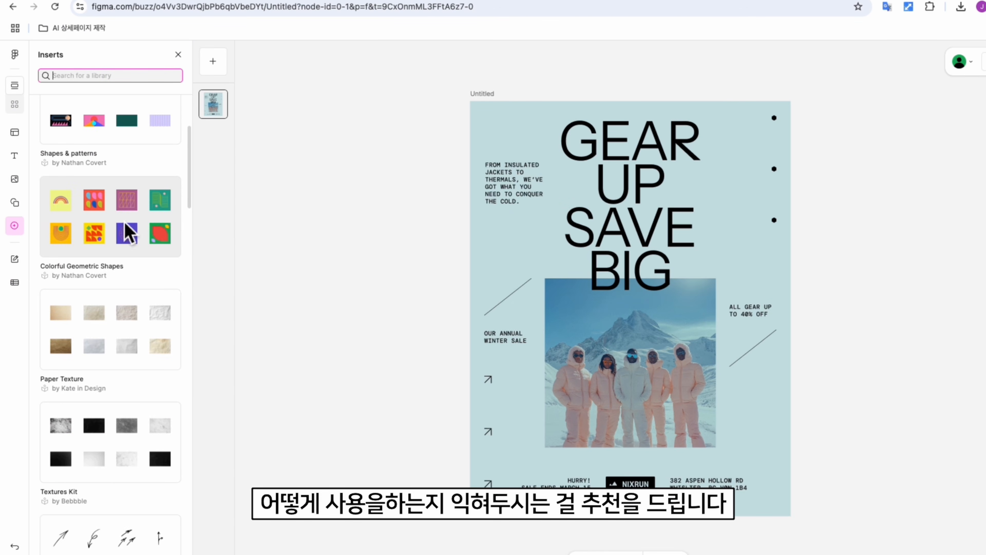
{"action": "scroll", "coordinate": [116, 338], "scroll_direction": "down", "scroll_amount": 10}
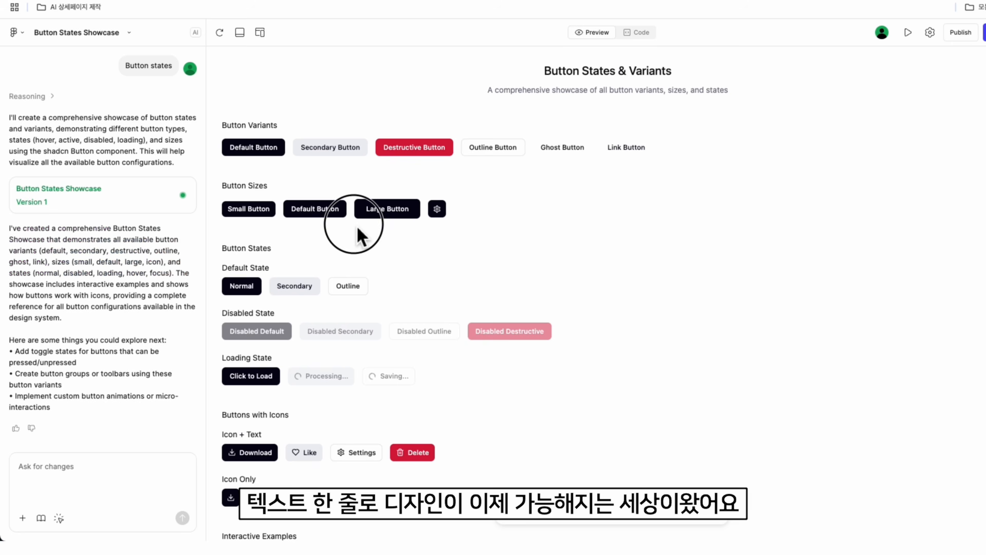
Examine the button variants, sizes and states in the Button States Showcase preview in Figma Make.
{"action": "left_click", "coordinate": [379, 209]}
{"action": "scroll", "coordinate": [582, 361], "scroll_direction": "down", "scroll_amount": 6}
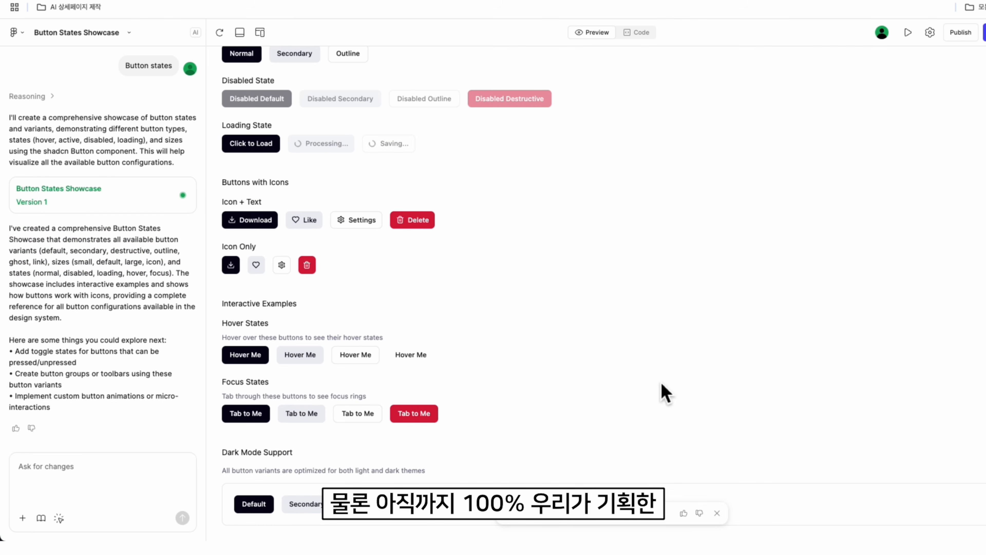
{"action": "scroll", "coordinate": [329, 306], "scroll_direction": "up", "scroll_amount": 6}
{"action": "scroll", "coordinate": [403, 223], "scroll_direction": "down", "scroll_amount": 6}
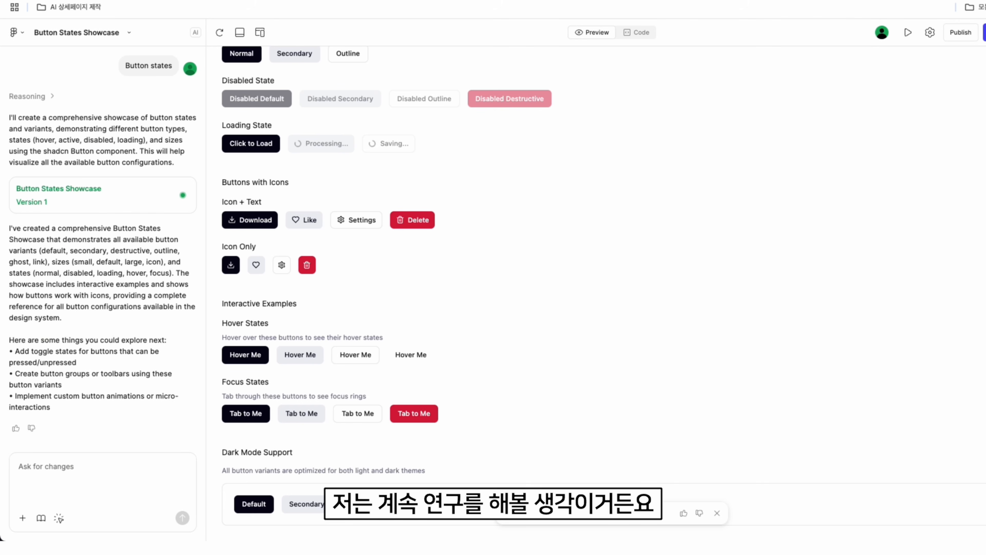
Send the AI the prompt "인스타그램 카드뉴스 디자인을 완성해줘" to generate an Instagram card news design.
{"action": "left_click", "coordinate": [6, 476]}
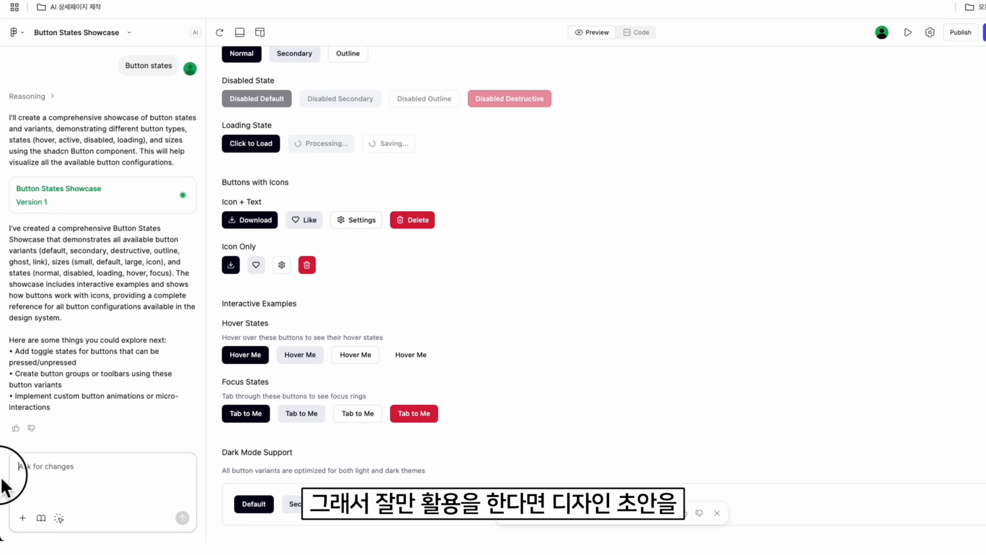
{"action": "type", "text": "카ㄷ"}
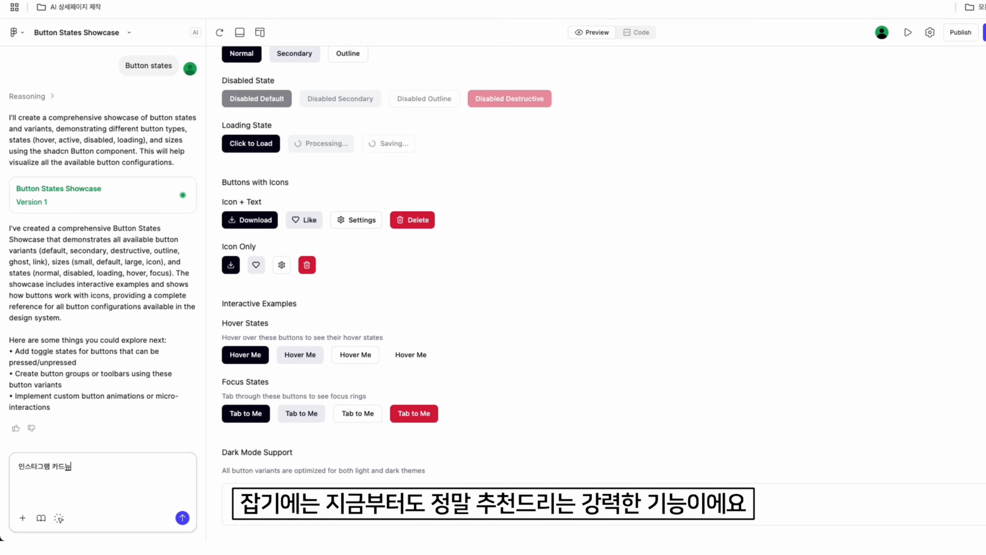
{"action": "type", "text": "드뉴스 디자인의 완성"}
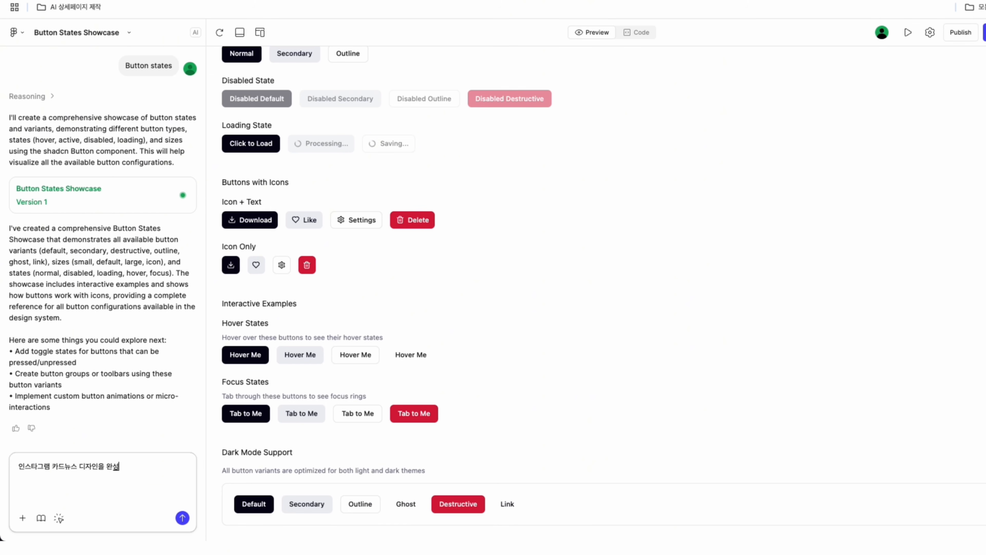
{"action": "type", "text": "해줘"}
{"action": "key", "text": "Return"}
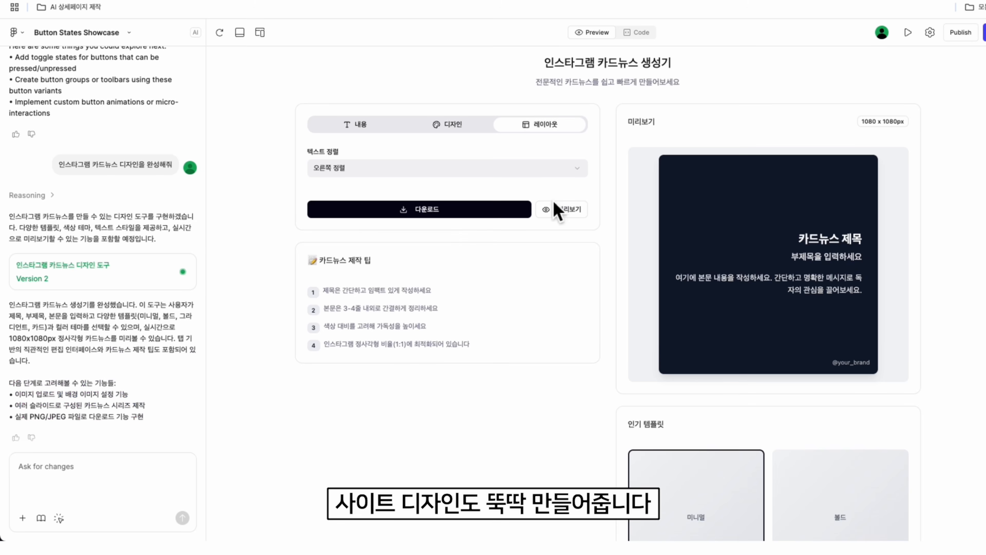
Try out the popular templates, such as 미니멀 and 볼드, in the generated card news tool and review its preview.
{"action": "scroll", "coordinate": [558, 209], "scroll_direction": "down", "scroll_amount": 1}
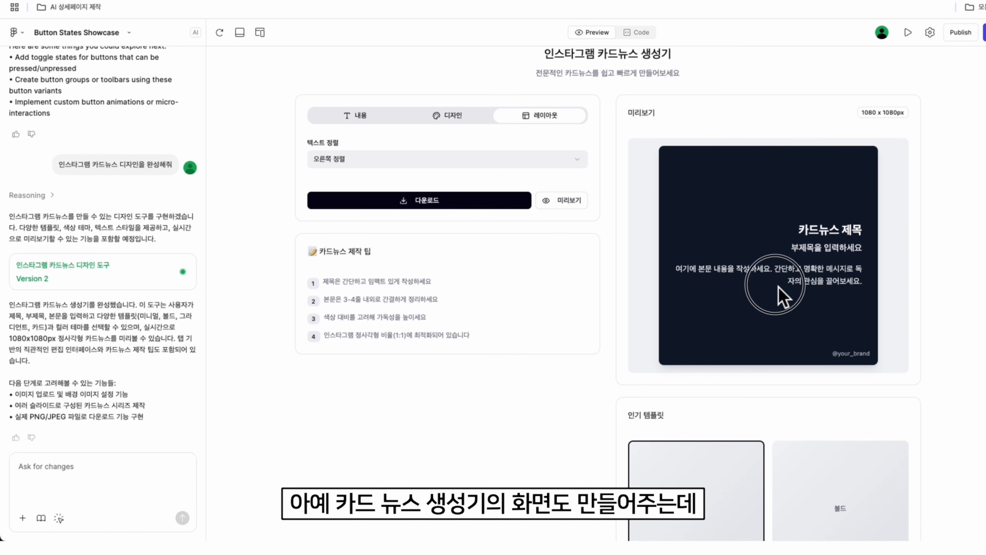
{"action": "scroll", "coordinate": [784, 297], "scroll_direction": "down", "scroll_amount": 5}
{"action": "left_click", "coordinate": [838, 317]}
{"action": "left_click", "coordinate": [720, 449]}
{"action": "left_click", "coordinate": [835, 455]}
{"action": "scroll", "coordinate": [815, 466], "scroll_direction": "up", "scroll_amount": 5}
{"action": "left_click", "coordinate": [717, 489]}
{"action": "left_click", "coordinate": [815, 505]}
{"action": "scroll", "coordinate": [719, 464], "scroll_direction": "down", "scroll_amount": 4}
{"action": "scroll", "coordinate": [707, 462], "scroll_direction": "up", "scroll_amount": 4}
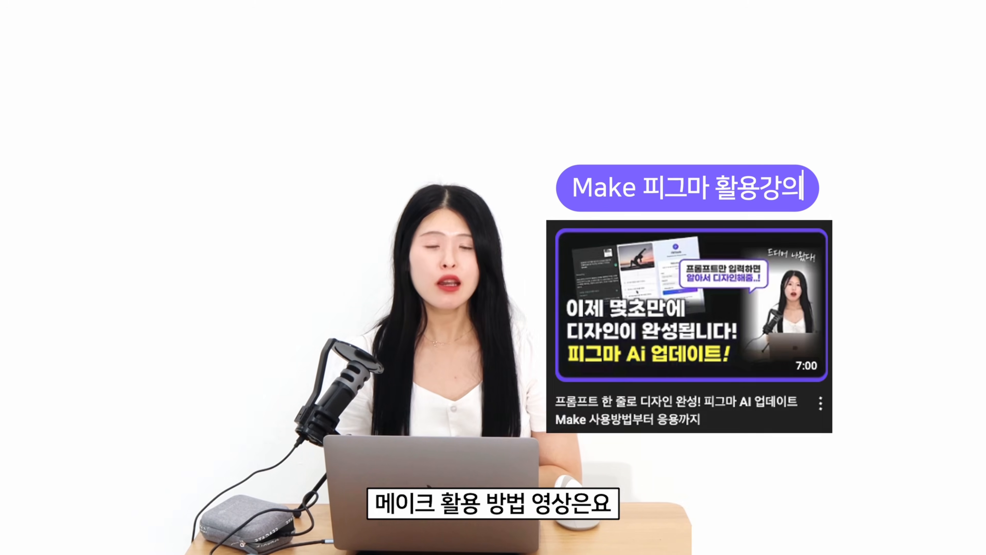